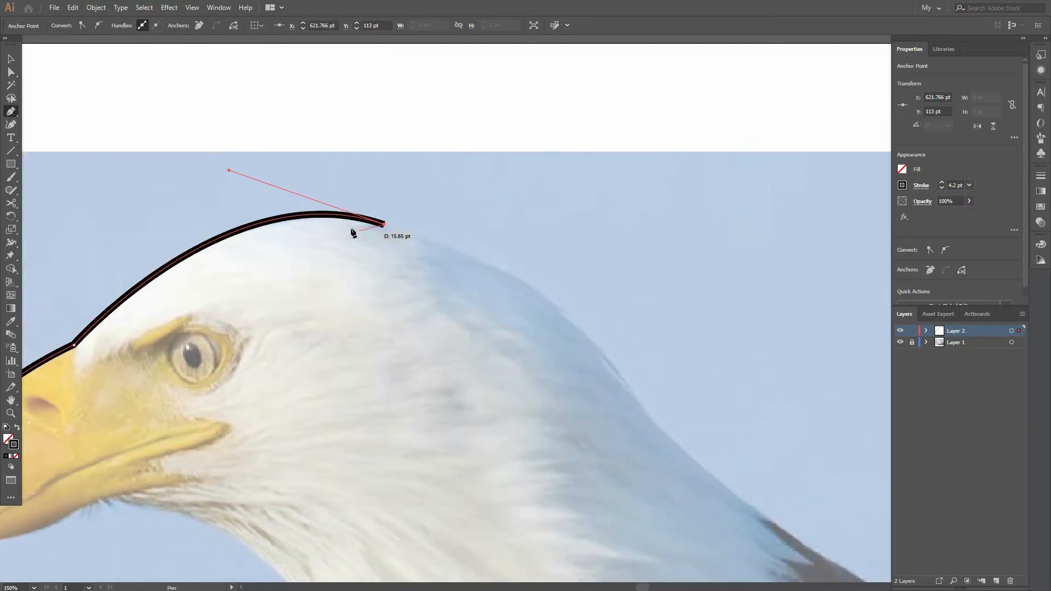
# Trace the back of the eagle's head from the crown to the shoulder with the Pen tool, including two pointed feather tufts.
pyautogui.click(327, 233)
pyautogui.moveTo(506, 283); pyautogui.dragTo(378, 245)
pyautogui.moveTo(442, 277); pyautogui.dragTo(523, 365)
pyautogui.click(391, 260)
pyautogui.moveTo(460, 328); pyautogui.dragTo(372, 214)
pyautogui.moveTo(463, 296); pyautogui.dragTo(473, 316)
pyautogui.click(463, 296)
pyautogui.moveTo(551, 326); pyautogui.dragTo(551, 325)
pyautogui.click(480, 303)
pyautogui.scroll(1, 465, 317)
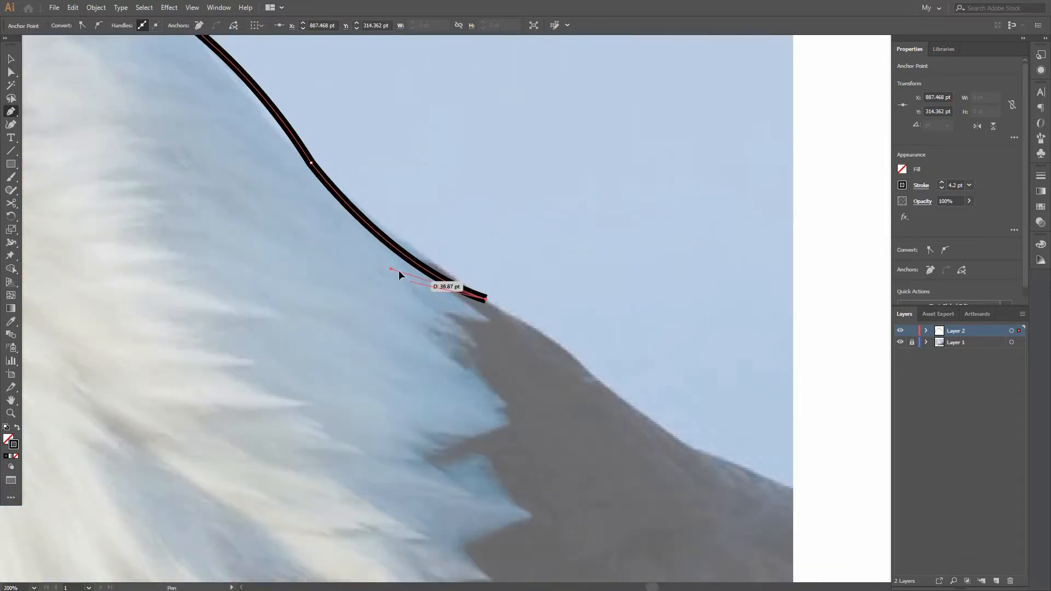
# Reshape the outline at the anchor where the nape meets the shoulder and round its corner into a smooth curve.
pyautogui.press('a')
pyautogui.moveTo(580, 330); pyautogui.dragTo(596, 325)
pyautogui.moveTo(361, 144); pyautogui.dragTo(360, 203)
pyautogui.moveTo(370, 199); pyautogui.dragTo(419, 278)
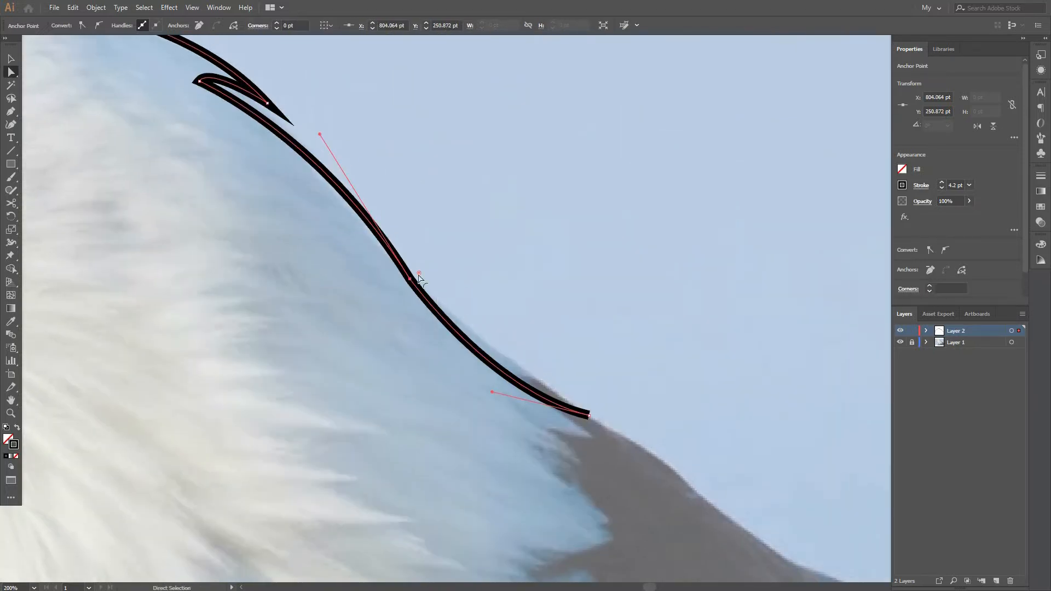
pyautogui.moveTo(790, 174); pyautogui.dragTo(799, 167)
pyautogui.scroll(-1, 613, 220)
pyautogui.click(371, 353)
pyautogui.moveTo(419, 312); pyautogui.dragTo(509, 238)
pyautogui.moveTo(677, 110); pyautogui.dragTo(778, 79)
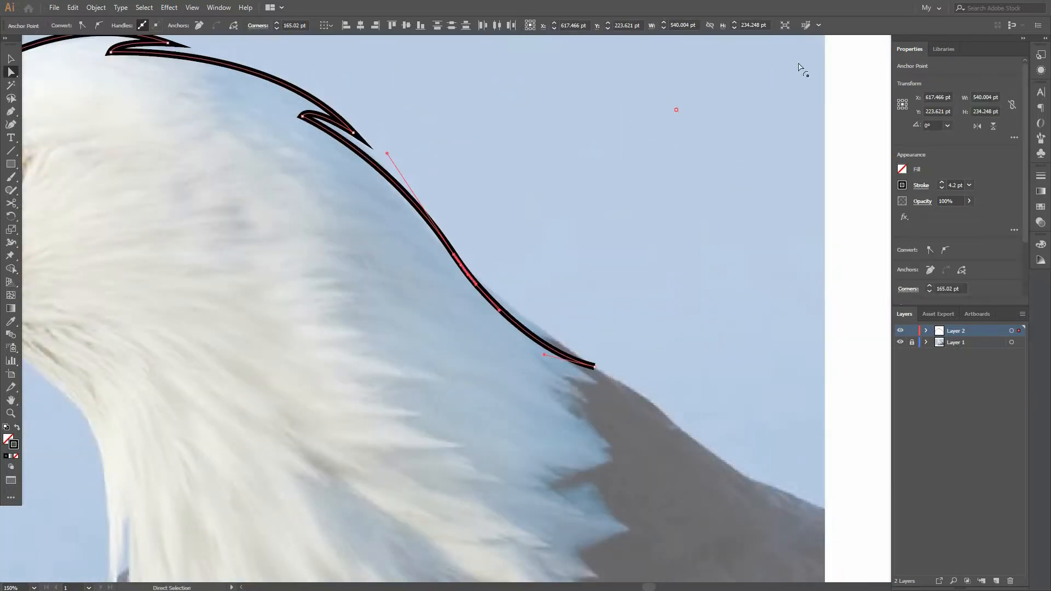
pyautogui.click(382, 145)
pyautogui.hotkey('ctrl', 'z')
pyautogui.moveTo(384, 152); pyautogui.dragTo(394, 165)
pyautogui.click(432, 180)
pyautogui.moveTo(576, 343); pyautogui.dragTo(524, 191)
# Continue the outline from the shoulder with the first curved feather points along the rear edge of the neck.
pyautogui.press('p')
pyautogui.click(542, 215)
pyautogui.scroll(1, 522, 234)
pyautogui.moveTo(458, 205); pyautogui.dragTo(418, 188)
pyautogui.click(458, 204)
pyautogui.moveTo(539, 253); pyautogui.dragTo(577, 258)
pyautogui.moveTo(482, 253); pyautogui.dragTo(484, 254)
pyautogui.scroll(-2, 572, 276)
pyautogui.hotkey('ctrl', 'z')
# Add a longer feather point and a short, straight-sided one further down the rear edge of the white plumage.
pyautogui.moveTo(603, 304); pyautogui.dragTo(622, 279)
pyautogui.click(570, 274)
pyautogui.moveTo(564, 299); pyautogui.dragTo(607, 249)
pyautogui.click(583, 229)
pyautogui.click(613, 242)
pyautogui.click(564, 248)
pyautogui.scroll(1, 552, 264)
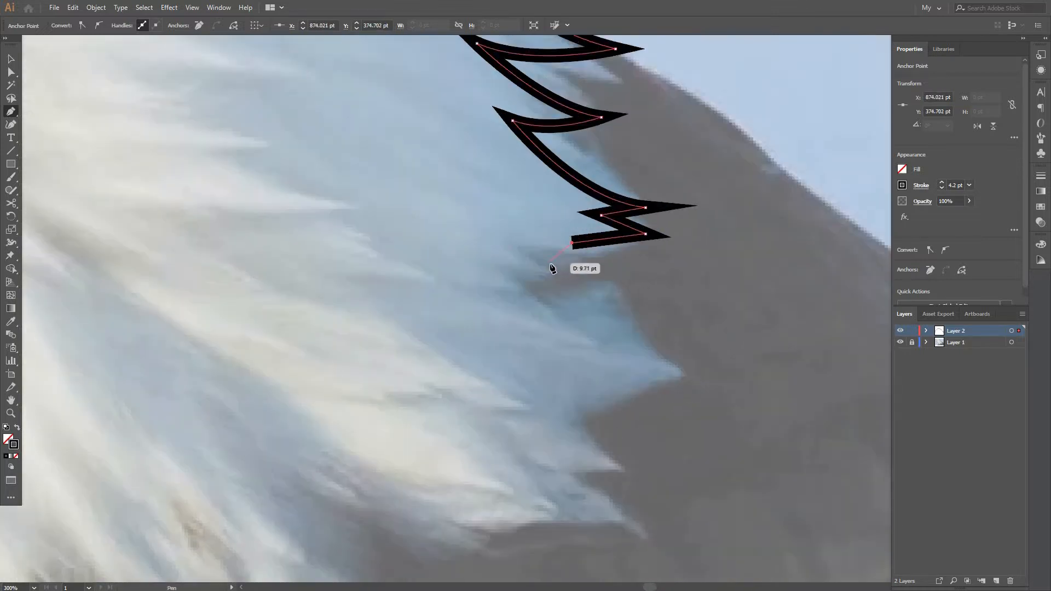
# Extend the jagged rear edge with a small notch and the wider feather points over the blue-shaded feathers.
pyautogui.click(508, 230)
pyautogui.click(564, 263)
pyautogui.click(511, 268)
pyautogui.scroll(-1, 551, 307)
pyautogui.click(561, 274)
pyautogui.scroll(-1, 615, 308)
pyautogui.moveTo(614, 280); pyautogui.dragTo(657, 294)
pyautogui.scroll(1, 656, 294)
pyautogui.moveTo(647, 276); pyautogui.dragTo(674, 280)
pyautogui.click(647, 276)
# Draw the lowest rear feather point and trace the plumage's bottom edge inward to the next gap.
pyautogui.moveTo(621, 363); pyautogui.dragTo(622, 338)
pyautogui.moveTo(653, 370); pyautogui.dragTo(734, 385)
pyautogui.click(653, 370)
pyautogui.moveTo(608, 380); pyautogui.dragTo(577, 365)
pyautogui.click(608, 380)
pyautogui.moveTo(608, 381); pyautogui.dragTo(677, 399)
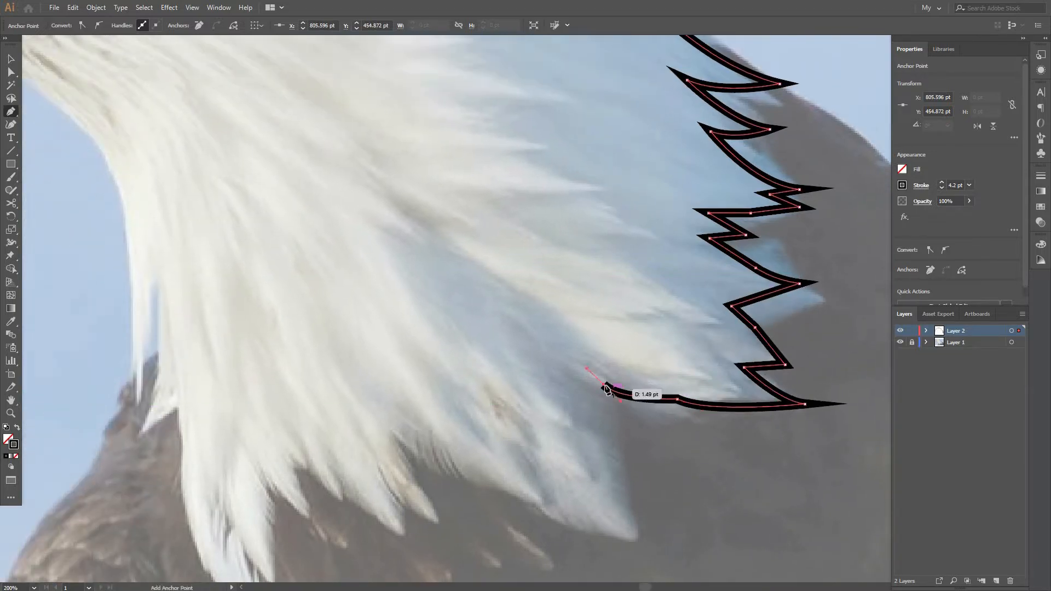
# Trace two large curved feather points along the underside of the neck, redrawing the first curve.
pyautogui.moveTo(606, 389); pyautogui.dragTo(640, 433)
pyautogui.scroll(-2, 641, 432)
pyautogui.hotkey('ctrl', 'z')
pyautogui.moveTo(568, 370); pyautogui.dragTo(567, 340)
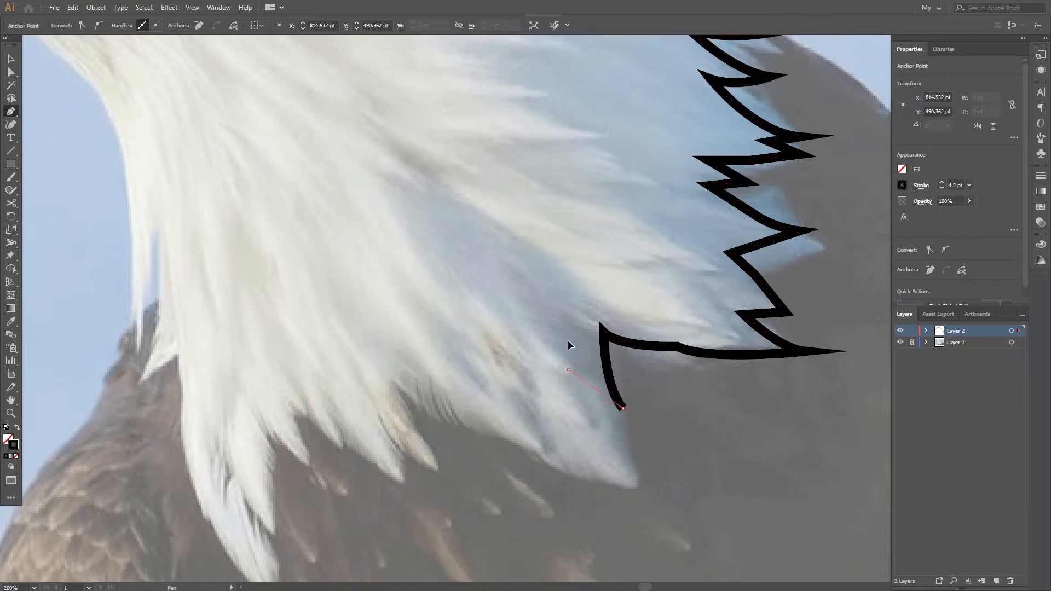
pyautogui.click(568, 369)
pyautogui.click(596, 449)
pyautogui.moveTo(518, 434); pyautogui.dragTo(600, 438)
pyautogui.moveTo(616, 398); pyautogui.dragTo(614, 342)
pyautogui.click(615, 398)
pyautogui.moveTo(593, 420); pyautogui.dragTo(638, 356)
# Add two smaller feather points along the lower neck edge and curve the outline up into the next gap.
pyautogui.click(646, 387)
pyautogui.click(611, 360)
pyautogui.scroll(1, 597, 351)
pyautogui.hotkey('ctrl', 'z')
pyautogui.moveTo(700, 392); pyautogui.dragTo(713, 364)
pyautogui.click(701, 391)
pyautogui.click(677, 438)
pyautogui.moveTo(610, 374); pyautogui.dragTo(595, 330)
pyautogui.click(610, 375)
pyautogui.scroll(-1, 602, 374)
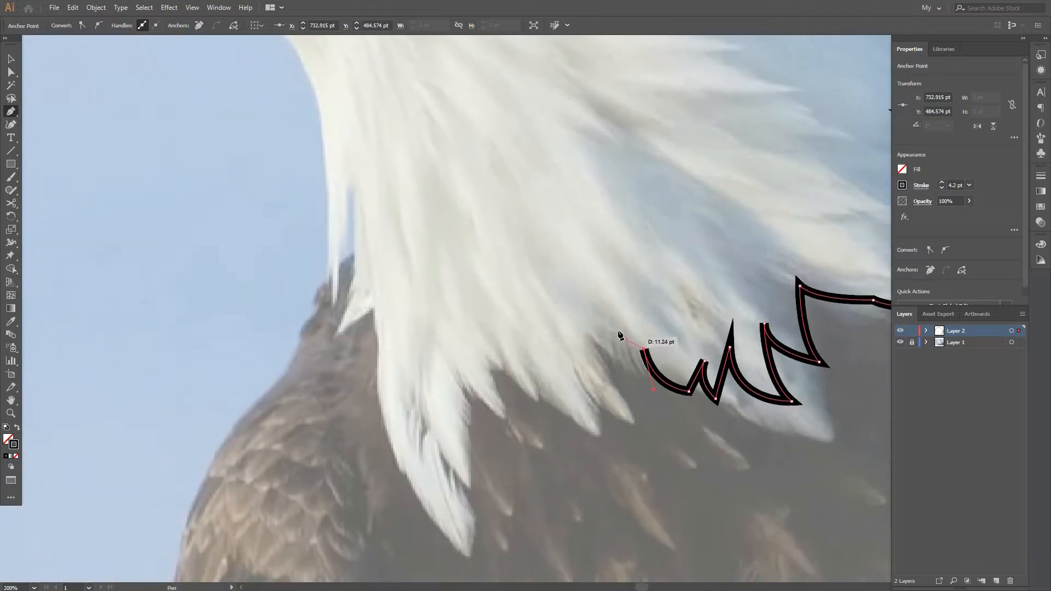
# Continue the lower neck edge with straight, jagged feather points toward the front of the chest.
pyautogui.click(617, 378)
pyautogui.scroll(1, 616, 379)
pyautogui.click(600, 358)
pyautogui.click(631, 425)
pyautogui.click(588, 390)
pyautogui.click(642, 417)
pyautogui.click(552, 356)
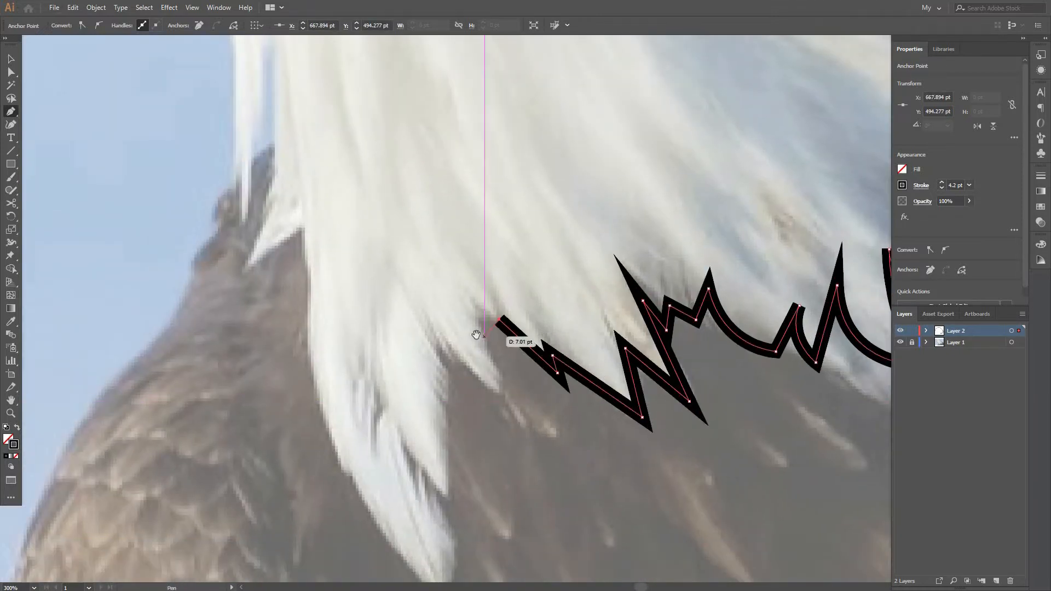
# Add two narrow zigzag feather points between the lower neck edge and the long front feathers.
pyautogui.moveTo(478, 335); pyautogui.dragTo(559, 370)
pyautogui.click(581, 378)
pyautogui.click(554, 345)
pyautogui.moveTo(570, 422); pyautogui.dragTo(562, 378)
pyautogui.click(571, 387)
pyautogui.click(511, 321)
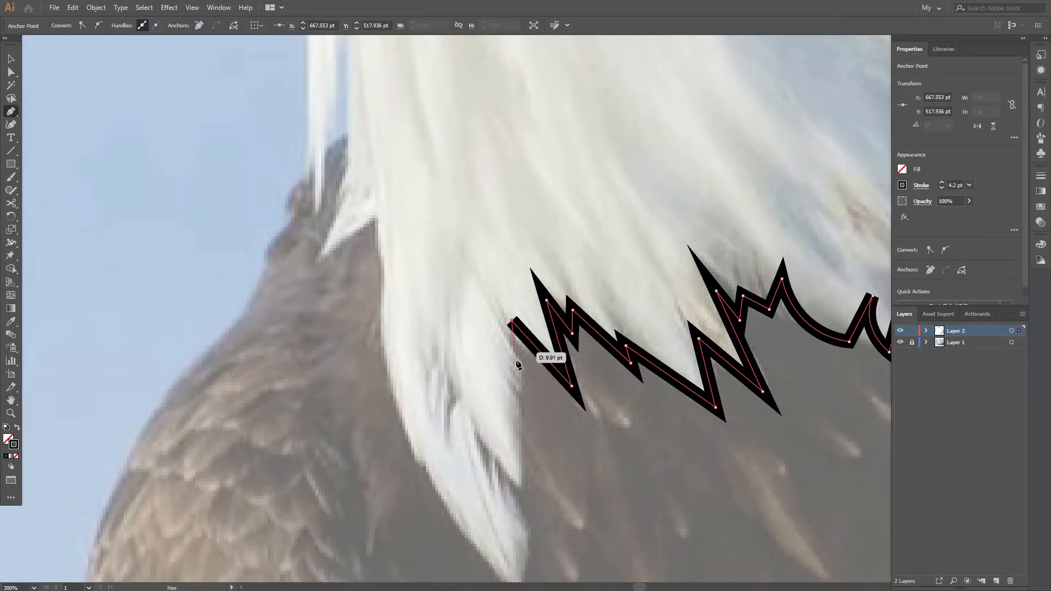
# Trace a short notch and the first long hanging feather's rear edge, returning up into the gap beside it.
pyautogui.click(520, 358)
pyautogui.scroll(-1, 521, 463)
pyautogui.click(506, 355)
pyautogui.click(523, 456)
pyautogui.click(464, 381)
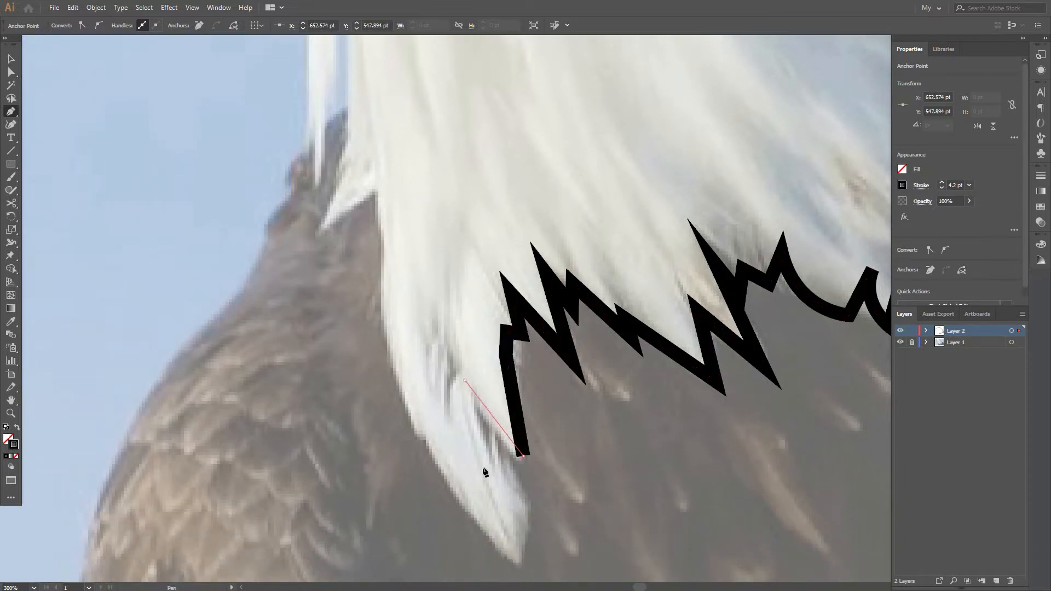
# Outline the longest front feather down to its tip and back up the front edge to the small tuft.
pyautogui.scroll(-2, 465, 383)
pyautogui.moveTo(530, 455); pyautogui.dragTo(556, 469)
pyautogui.click(531, 454)
pyautogui.moveTo(531, 454); pyautogui.dragTo(594, 571)
pyautogui.moveTo(454, 402); pyautogui.dragTo(437, 300)
pyautogui.moveTo(472, 480); pyautogui.dragTo(448, 329)
pyautogui.hotkey('ctrl', 'z')
pyautogui.hotkey('ctrl', 'z')
pyautogui.moveTo(475, 419); pyautogui.dragTo(507, 493)
pyautogui.moveTo(477, 330); pyautogui.dragTo(438, 275)
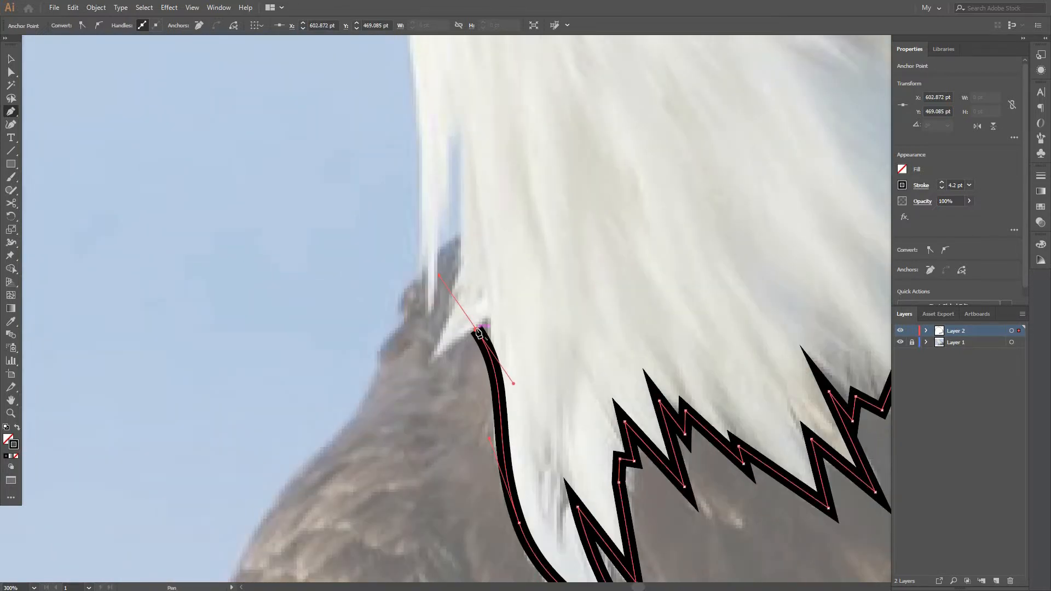
# Outline the small side tuft and curve the path up into the gap behind the throat feather.
pyautogui.scroll(-1, 452, 310)
pyautogui.moveTo(452, 311); pyautogui.dragTo(462, 371)
pyautogui.scroll(1, 460, 372)
pyautogui.click(469, 351)
pyautogui.click(447, 363)
pyautogui.moveTo(457, 318); pyautogui.dragTo(437, 406)
pyautogui.moveTo(447, 356); pyautogui.dragTo(461, 432)
pyautogui.scroll(-1, 461, 432)
pyautogui.hotkey('ctrl', 'z')
pyautogui.hotkey('ctrl', 'z')
pyautogui.moveTo(465, 386); pyautogui.dragTo(454, 361)
pyautogui.moveTo(470, 475); pyautogui.dragTo(462, 475)
# Continue the beak outline from the hooked tip along its inner edge to the lower beak.
pyautogui.moveTo(218, 283); pyautogui.dragTo(562, 415)
pyautogui.press('p')
pyautogui.scroll(1, 356, 366)
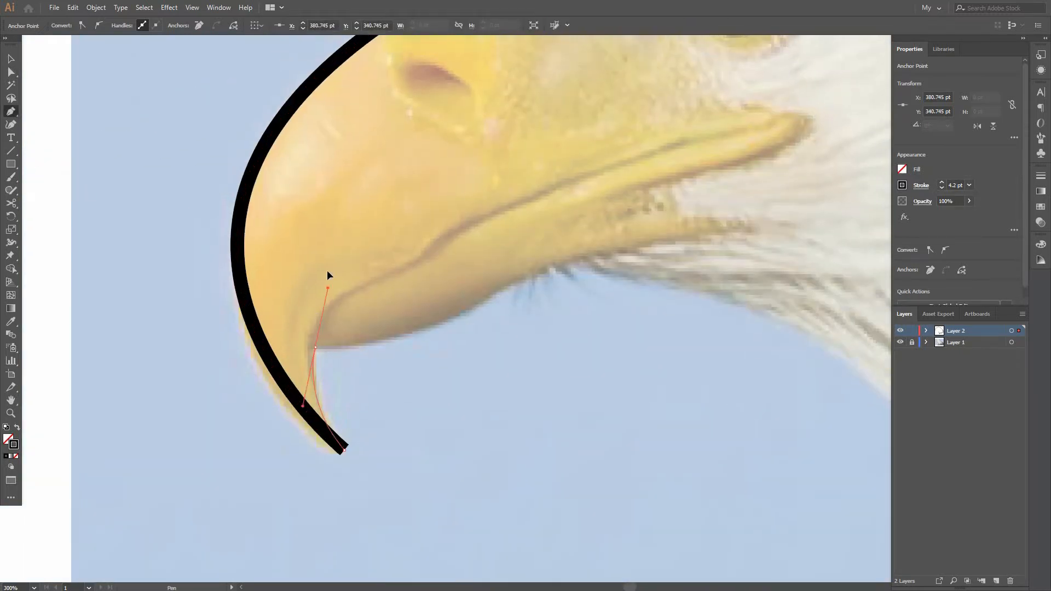
pyautogui.moveTo(323, 347); pyautogui.dragTo(377, 288)
pyautogui.keyDown('alt'); pyautogui.click(323, 347); pyautogui.keyUp('alt')
# Trace the underside of the lower beak with curves ending below the corner of the mouth.
pyautogui.moveTo(373, 357); pyautogui.dragTo(307, 394)
pyautogui.moveTo(445, 319); pyautogui.dragTo(454, 303)
pyautogui.moveTo(543, 239); pyautogui.dragTo(531, 244)
pyautogui.moveTo(615, 294); pyautogui.dragTo(470, 330)
pyautogui.click(300, 354)
pyautogui.moveTo(539, 301)
pyautogui.mouseDown()
pyautogui.moveTo(662, 311)
pyautogui.moveTo(520, 301)
pyautogui.moveTo(599, 278)
pyautogui.mouseUp()
pyautogui.click(539, 300)
# Smooth the corner anchor midway along the underside of the lower beak.
pyautogui.press('a')
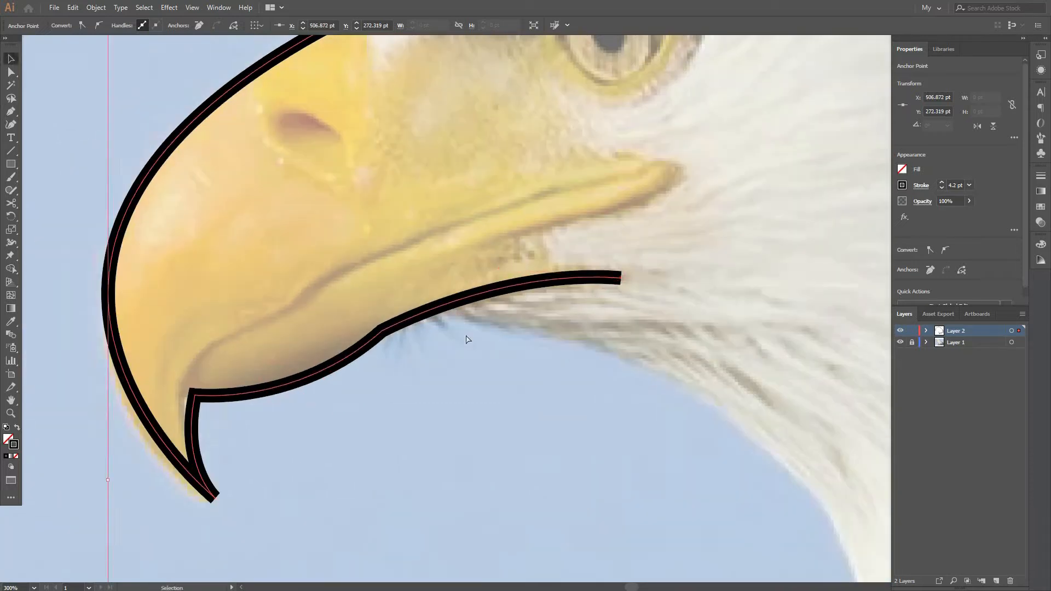
pyautogui.click(381, 331)
pyautogui.scroll(-2, 385, 342)
pyautogui.moveTo(502, 443); pyautogui.dragTo(502, 443)
pyautogui.scroll(1, 298, 331)
# Start a separate throat path on the lower beak line and try out its first curve segment.
pyautogui.press('p')
pyautogui.click(289, 366)
pyautogui.hotkey('ctrl', 'z')
pyautogui.moveTo(518, 352); pyautogui.dragTo(426, 293)
pyautogui.scroll(1, 427, 293)
pyautogui.moveTo(327, 229); pyautogui.dragTo(440, 263)
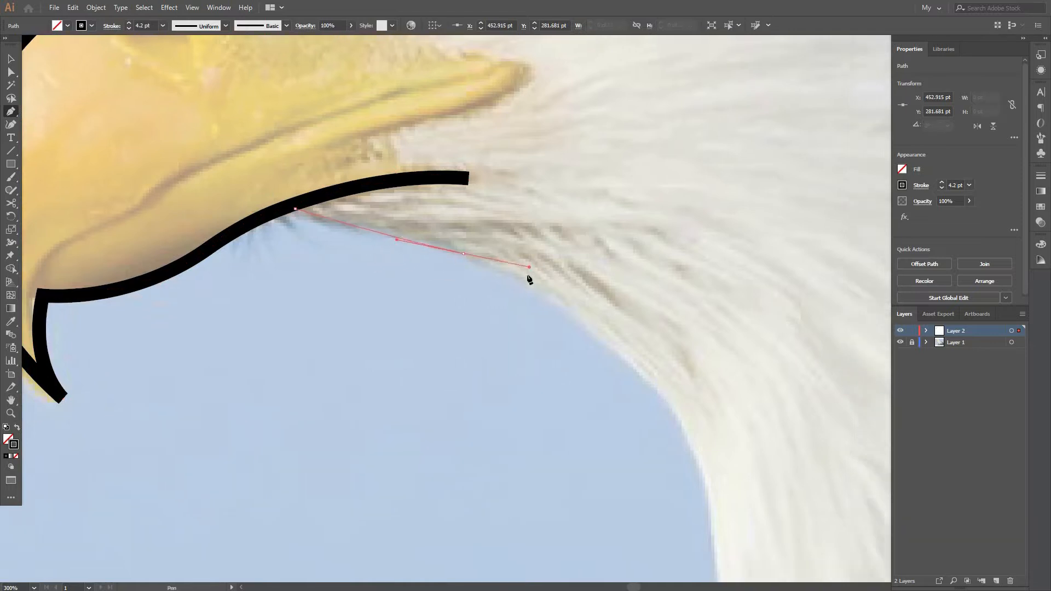
pyautogui.moveTo(529, 268); pyautogui.dragTo(532, 268)
pyautogui.hotkey('ctrl', 'z')
# Trace the throat's curve from beneath the beak down to the tip of the hanging front feather.
pyautogui.scroll(-1, 541, 271)
pyautogui.moveTo(613, 342); pyautogui.dragTo(612, 341)
pyautogui.scroll(-1, 612, 342)
pyautogui.moveTo(602, 445); pyautogui.dragTo(584, 536)
pyautogui.moveTo(594, 576); pyautogui.dragTo(594, 576)
pyautogui.click(587, 459)
pyautogui.scroll(1, 598, 424)
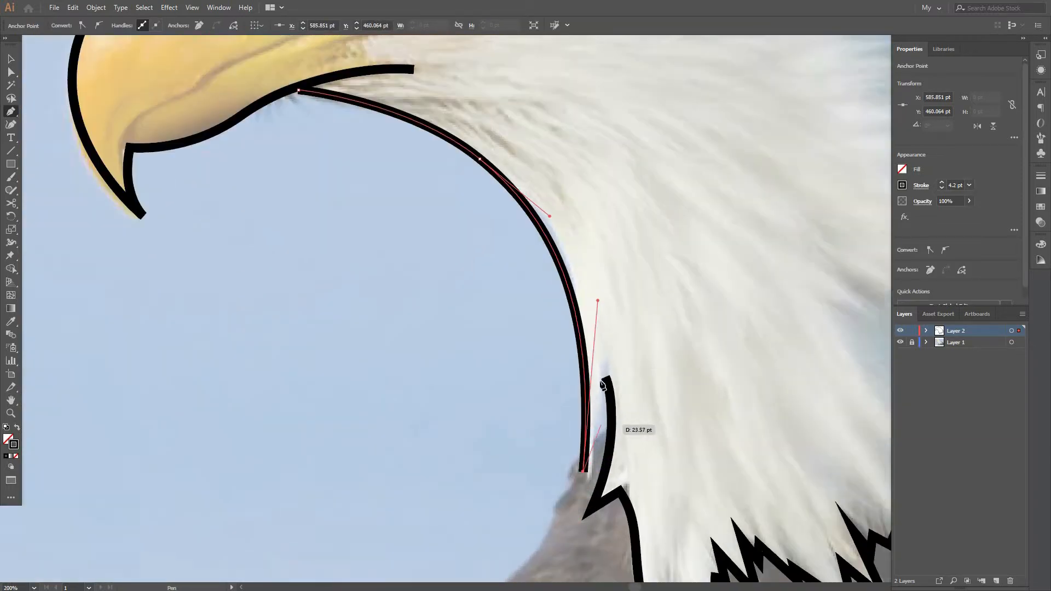
# Connect the throat path to the open end of the neck feather outline and deselect the artwork.
pyautogui.click(605, 378)
pyautogui.scroll(-1, 607, 384)
pyautogui.press('v')
pyautogui.click(570, 375)
pyautogui.scroll(-2, 556, 373)
pyautogui.scroll(3, 492, 334)
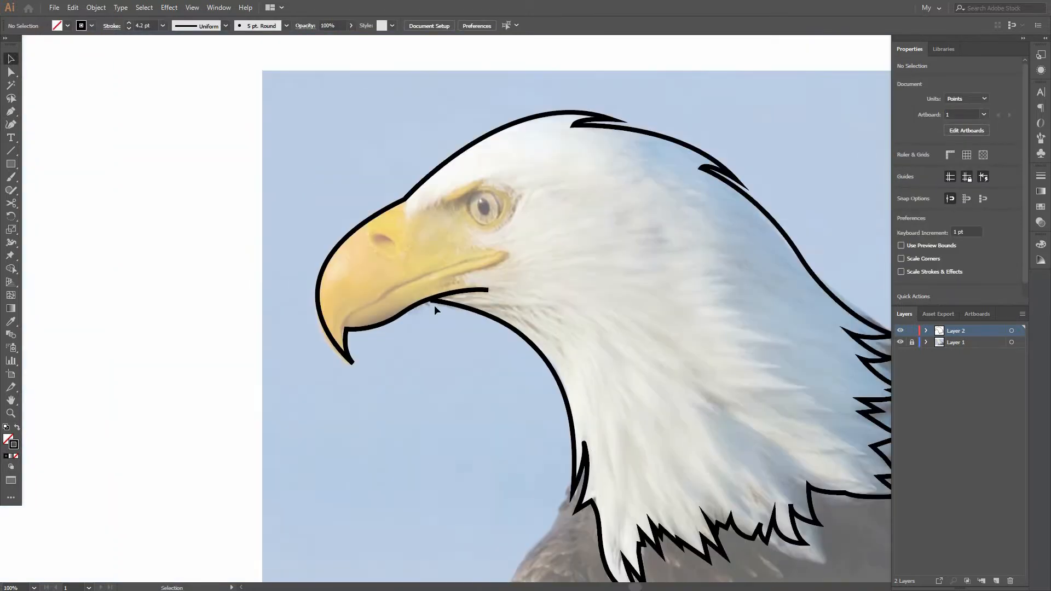
# Move the throat path's starting anchor onto the underside line of the lower beak.
pyautogui.scroll(2, 432, 302)
pyautogui.click(437, 299)
pyautogui.scroll(1, 434, 299)
pyautogui.press('a')
pyautogui.moveTo(424, 296); pyautogui.dragTo(418, 290)
pyautogui.click(431, 325)
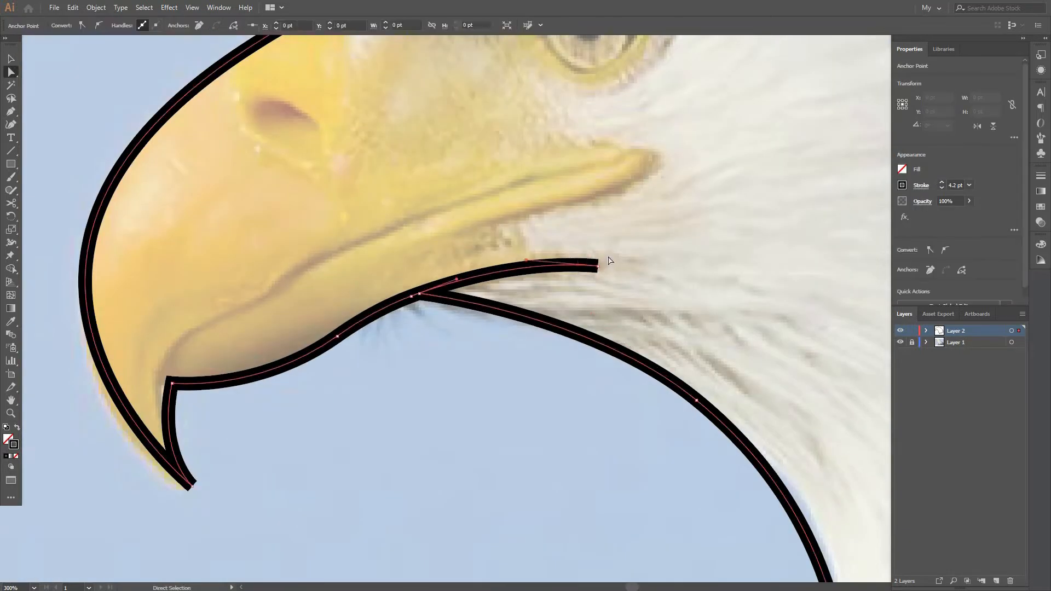
# Fine-tune the lower beak line's anchors, raising its free end beneath the mouth slightly.
pyautogui.click(591, 263)
pyautogui.scroll(1, 596, 268)
pyautogui.moveTo(593, 257); pyautogui.dragTo(594, 249)
pyautogui.scroll(1, 383, 307)
pyautogui.scroll(-3, 405, 327)
pyautogui.scroll(2, 252, 441)
pyautogui.moveTo(287, 404); pyautogui.dragTo(296, 397)
pyautogui.scroll(-2, 306, 408)
# Try an elliptical width profile on the beak outline and undo it.
pyautogui.press('v')
pyautogui.click(353, 383)
pyautogui.scroll(-2, 353, 378)
pyautogui.moveTo(353, 378); pyautogui.dragTo(276, 324)
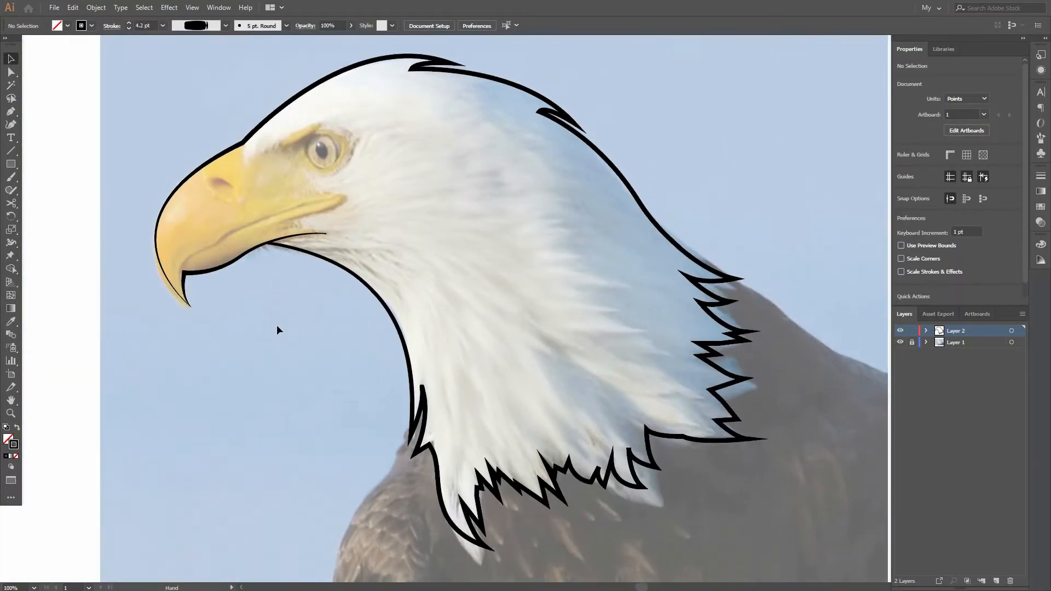
pyautogui.scroll(3, 175, 266)
pyautogui.hotkey('ctrl', 'z')
# Reshape the beak hook's anchors into a sharp tip and taper the free end of the lower beak line.
pyautogui.press('a')
pyautogui.click(212, 292)
pyautogui.moveTo(204, 365); pyautogui.dragTo(201, 355)
pyautogui.click(189, 219)
pyautogui.scroll(-1, 189, 219)
pyautogui.moveTo(189, 219); pyautogui.dragTo(287, 351)
pyautogui.click(245, 348)
pyautogui.moveTo(81, 330); pyautogui.dragTo(97, 318)
pyautogui.click(210, 355)
pyautogui.moveTo(211, 356); pyautogui.dragTo(120, 281)
# Draw the mouth line as a uniform 4.2 pt Pen curve from the hook's inner corner to the back of the mouth.
pyautogui.click(225, 26)
pyautogui.click(197, 39)
pyautogui.scroll(1, 243, 322)
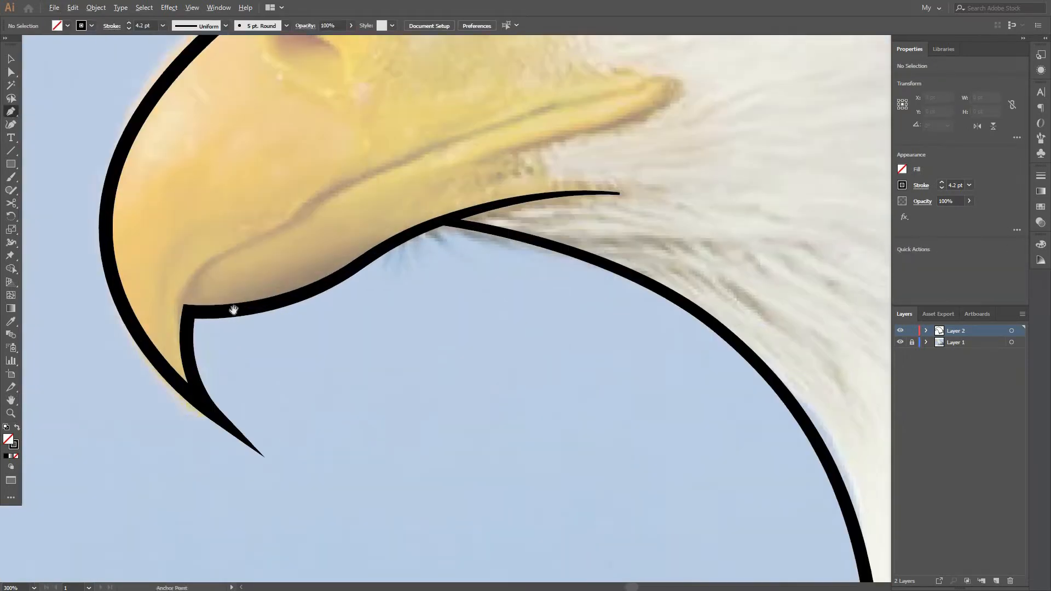
pyautogui.moveTo(232, 309); pyautogui.dragTo(190, 353)
pyautogui.click(141, 350)
pyautogui.moveTo(250, 258); pyautogui.dragTo(317, 250)
pyautogui.moveTo(370, 220); pyautogui.dragTo(369, 221)
pyautogui.moveTo(585, 127); pyautogui.dragTo(774, 103)
pyautogui.scroll(-1, 437, 219)
pyautogui.press('v')
pyautogui.press('a')
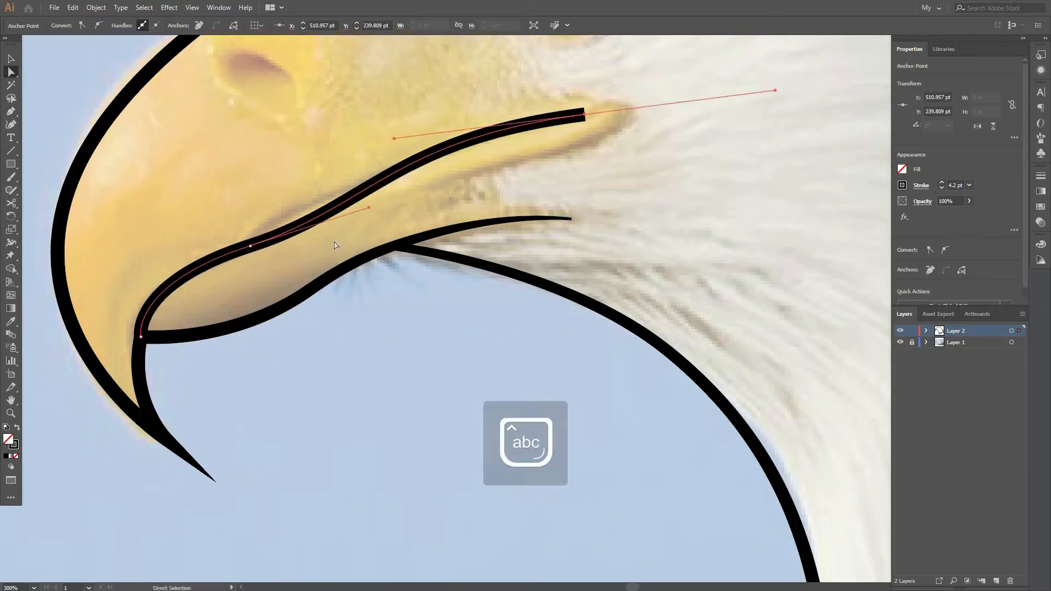
# Refine the mouth line's curve by adjusting its middle anchor to follow the photo.
pyautogui.click(250, 240)
pyautogui.click(481, 171)
pyautogui.moveTo(482, 221); pyautogui.dragTo(284, 476)
pyautogui.click(379, 364)
pyautogui.scroll(-1, 377, 364)
# Thin the back end of the mouth line with the Width tool.
pyautogui.click(11, 243)
pyautogui.scroll(-1, 388, 330)
pyautogui.scroll(1, 389, 332)
pyautogui.moveTo(387, 315); pyautogui.dragTo(386, 307)
pyautogui.scroll(-2, 399, 331)
pyautogui.scroll(-1, 399, 341)
pyautogui.press('v')
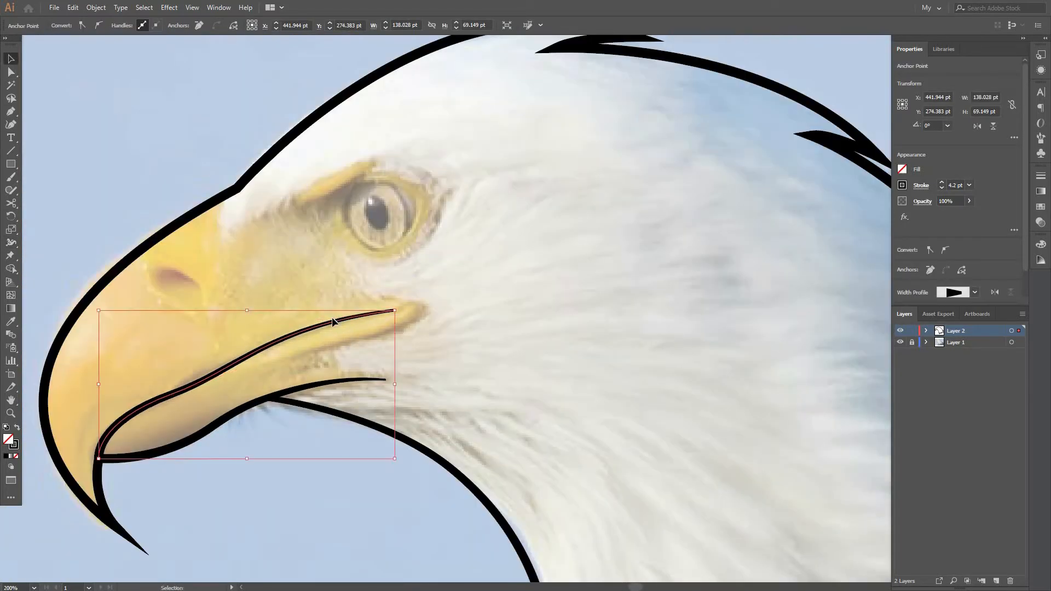
# Try the elliptical width profile on the mouth line and settle on the wedge-shaped one that tapers toward the mouth's back.
pyautogui.click(1040, 175)
pyautogui.click(992, 344)
pyautogui.click(965, 384)
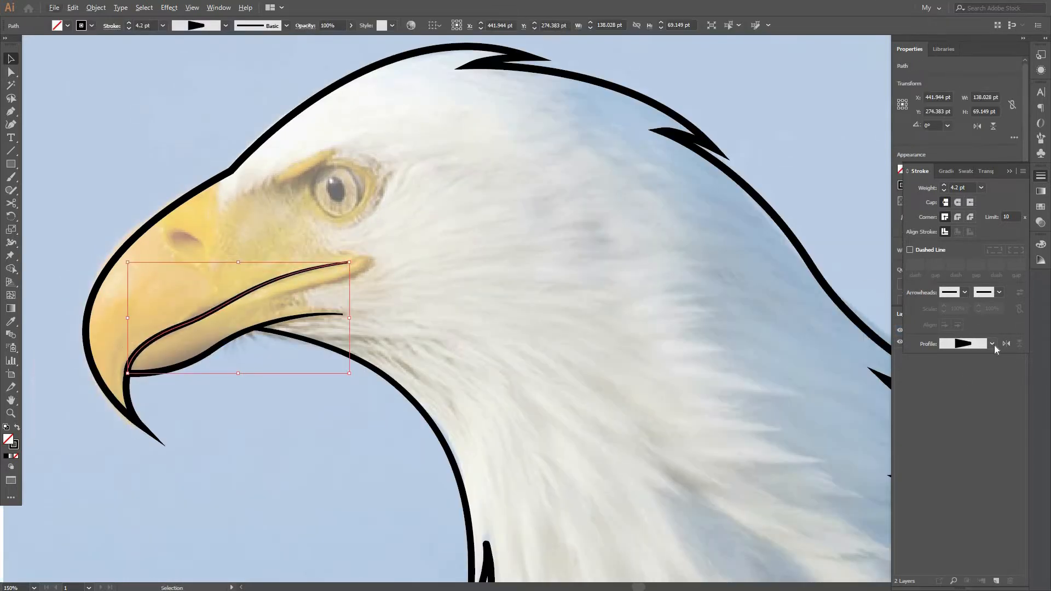
pyautogui.click(992, 344)
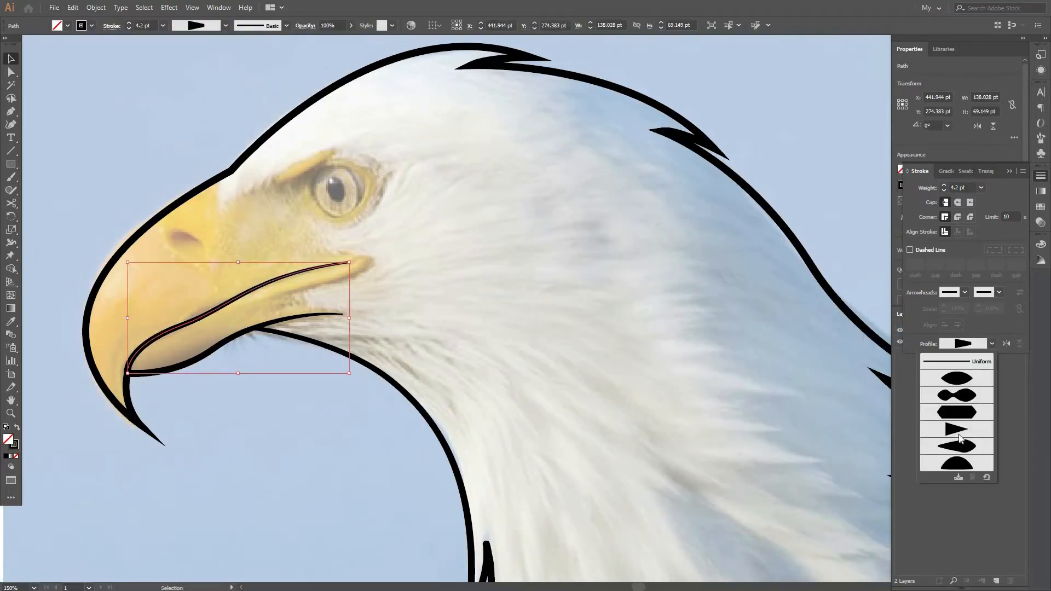
pyautogui.click(966, 432)
pyautogui.click(309, 297)
# Draw an unfilled ellipse over the eagle's iris with the Ellipse tool.
pyautogui.moveTo(317, 204); pyautogui.dragTo(369, 267)
pyautogui.scroll(2, 402, 257)
pyautogui.moveTo(12, 164); pyautogui.dragTo(49, 190)
pyautogui.scroll(1, 348, 266)
pyautogui.moveTo(293, 188); pyautogui.dragTo(402, 296)
# Fit the ellipse to the iris at about 27 by 30 pt and tilt it slightly.
pyautogui.press('v')
pyautogui.moveTo(310, 257); pyautogui.dragTo(310, 257)
pyautogui.moveTo(355, 297); pyautogui.dragTo(370, 318)
pyautogui.moveTo(403, 252); pyautogui.dragTo(426, 261)
pyautogui.moveTo(435, 320); pyautogui.dragTo(441, 314)
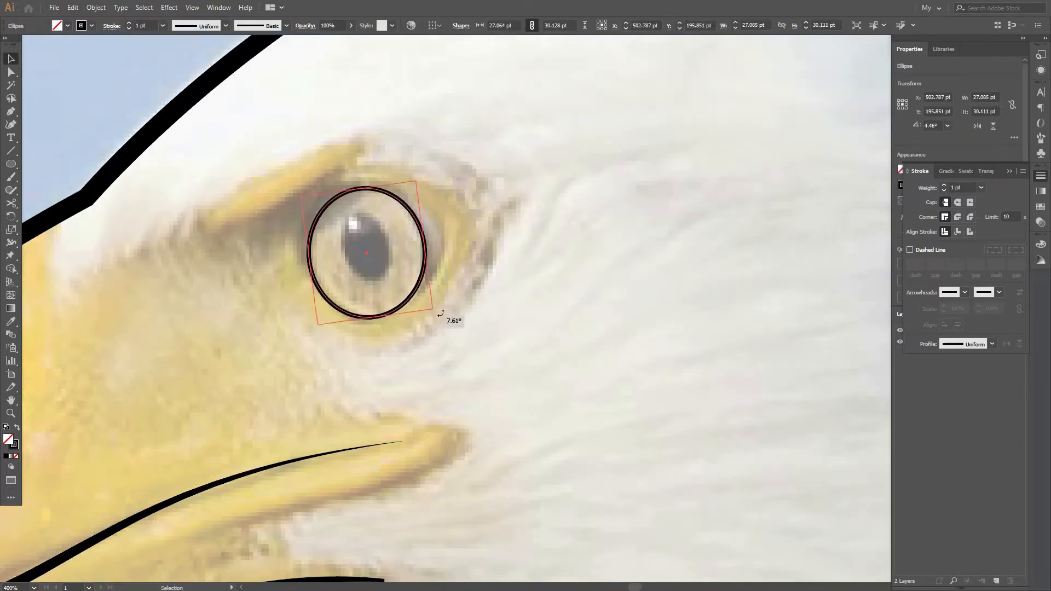
pyautogui.click(438, 271)
# Draw the pupil as an ellipse about 11 by 15 pt inside the iris and fill it black.
pyautogui.scroll(-1, 438, 270)
pyautogui.press('l')
pyautogui.moveTo(393, 242); pyautogui.dragTo(392, 241)
pyautogui.press('v')
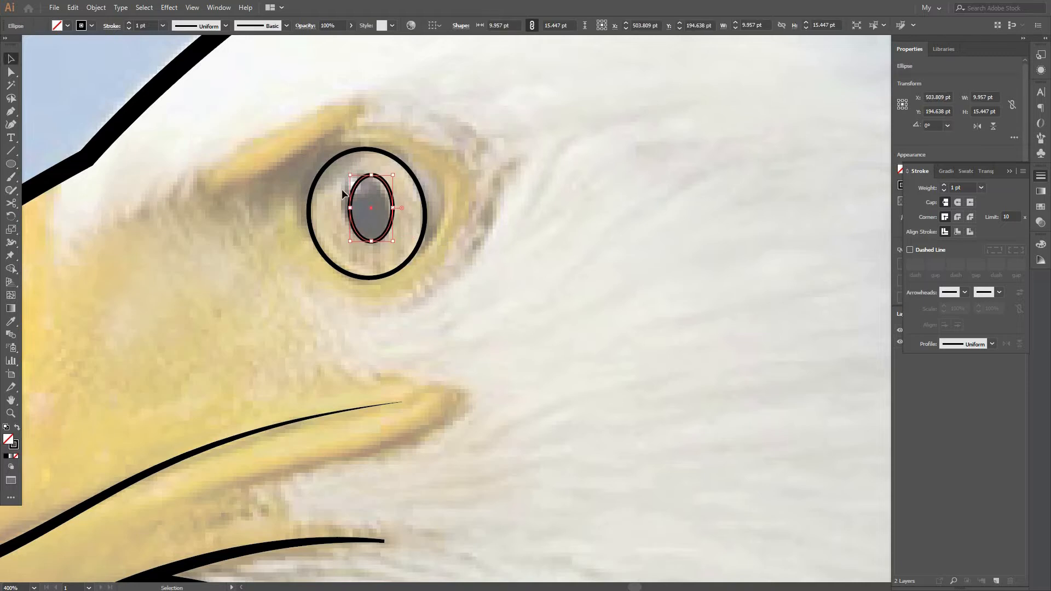
pyautogui.moveTo(398, 178); pyautogui.dragTo(368, 254)
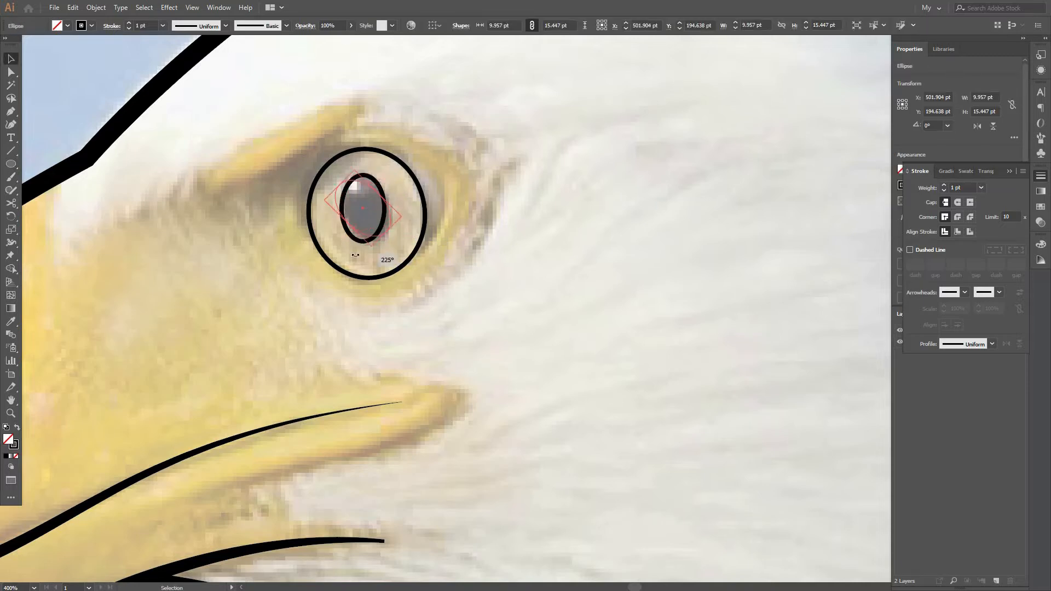
pyautogui.moveTo(391, 211); pyautogui.dragTo(392, 213)
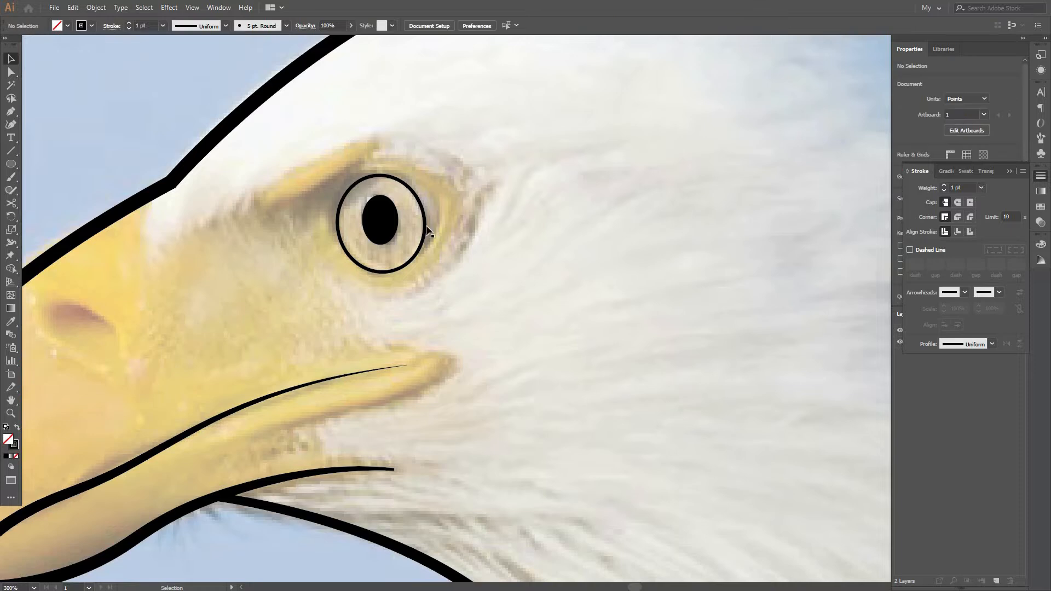
pyautogui.hotkey('ctrl', '-')
pyautogui.hotkey('ctrl', '+')
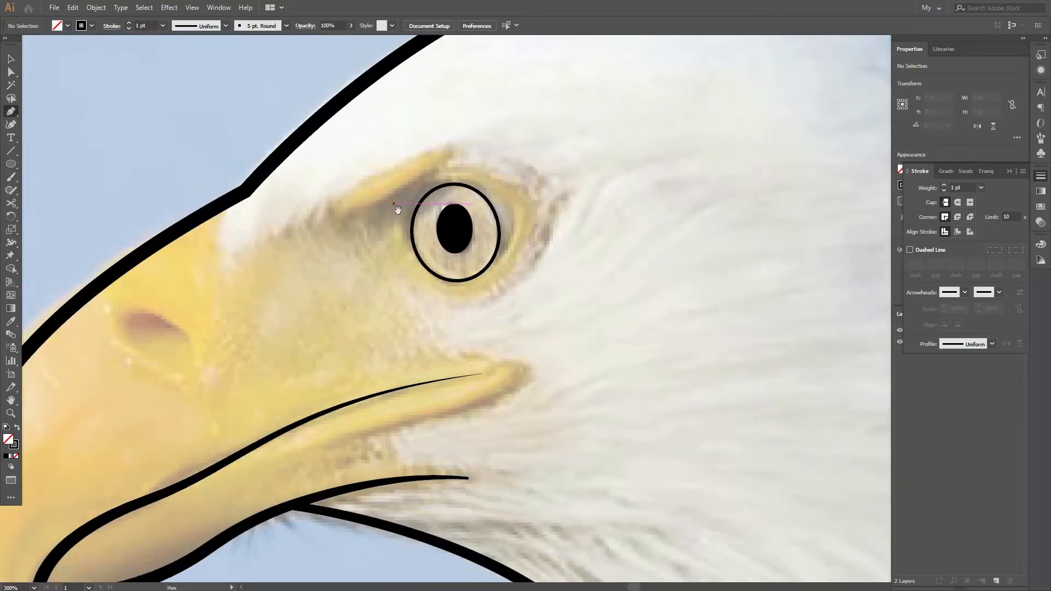
# Draw the brow above the eye as an angular Pen path of straight segments ending past the eye's outer corner.
pyautogui.press('p')
pyautogui.click(343, 239)
pyautogui.click(402, 183)
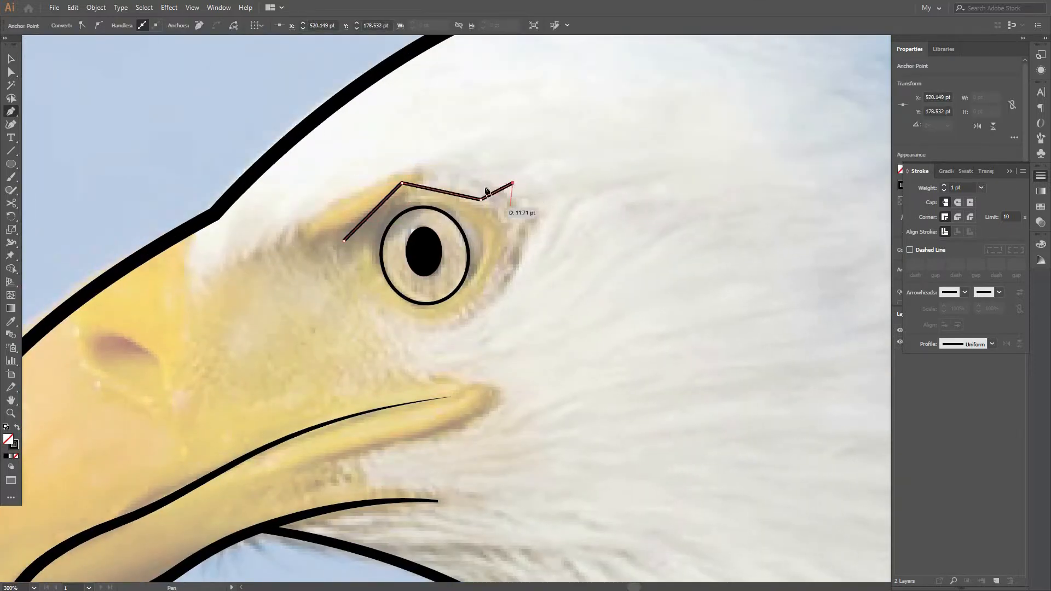
pyautogui.press('v')
pyautogui.scroll(1, 356, 191)
# Match the brow path to the head outline's 4.2 pt black stroke with the Eyedropper.
pyautogui.press('i')
pyautogui.click(299, 147)
pyautogui.press('v')
pyautogui.click(372, 159)
pyautogui.moveTo(486, 214); pyautogui.dragTo(434, 221)
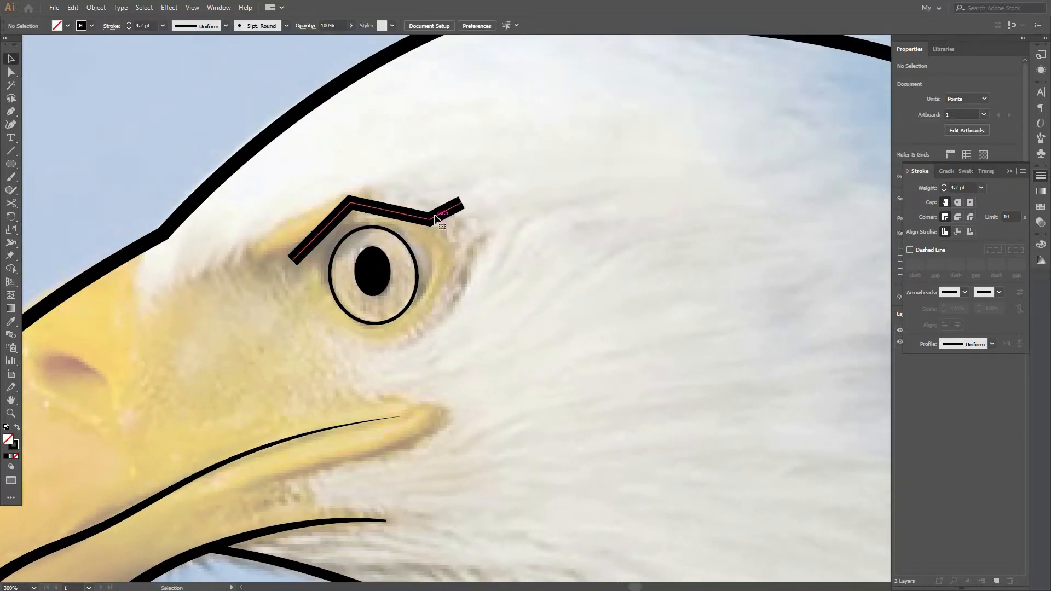
# Round the brow path's corners and apply the elliptical width profile to it.
pyautogui.press('a')
pyautogui.click(434, 219)
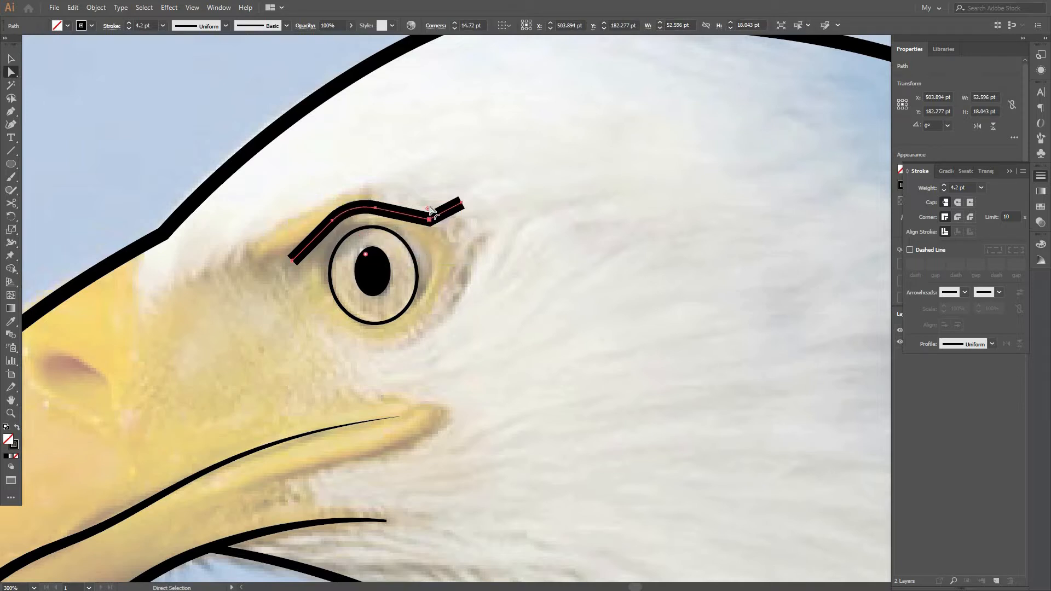
pyautogui.click(991, 345)
pyautogui.click(965, 375)
pyautogui.click(440, 306)
pyautogui.moveTo(439, 307); pyautogui.dragTo(401, 222)
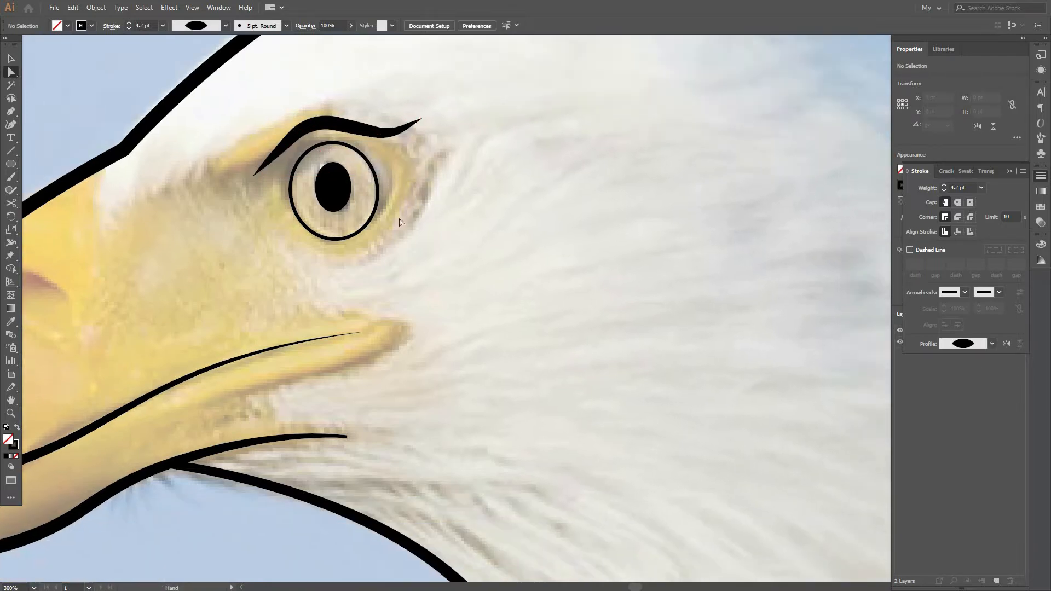
# Draw a curved lower eyelid path beneath the iris with the Pen tool, redoing the first attempt.
pyautogui.scroll(1, 343, 265)
pyautogui.click(285, 219)
pyautogui.hotkey('ctrl', 'z')
pyautogui.hotkey('ctrl', 'z')
pyautogui.click(301, 248)
pyautogui.moveTo(447, 167); pyautogui.dragTo(447, 166)
pyautogui.press('v')
# Copy the 4.2 pt outline stroke to the lower eyelid, apply the elliptical width profile and nudge it beneath the iris.
pyautogui.press('i')
pyautogui.click(385, 146)
pyautogui.press('v')
pyautogui.click(992, 345)
pyautogui.click(962, 376)
pyautogui.click(441, 288)
pyautogui.moveTo(364, 258); pyautogui.dragTo(364, 263)
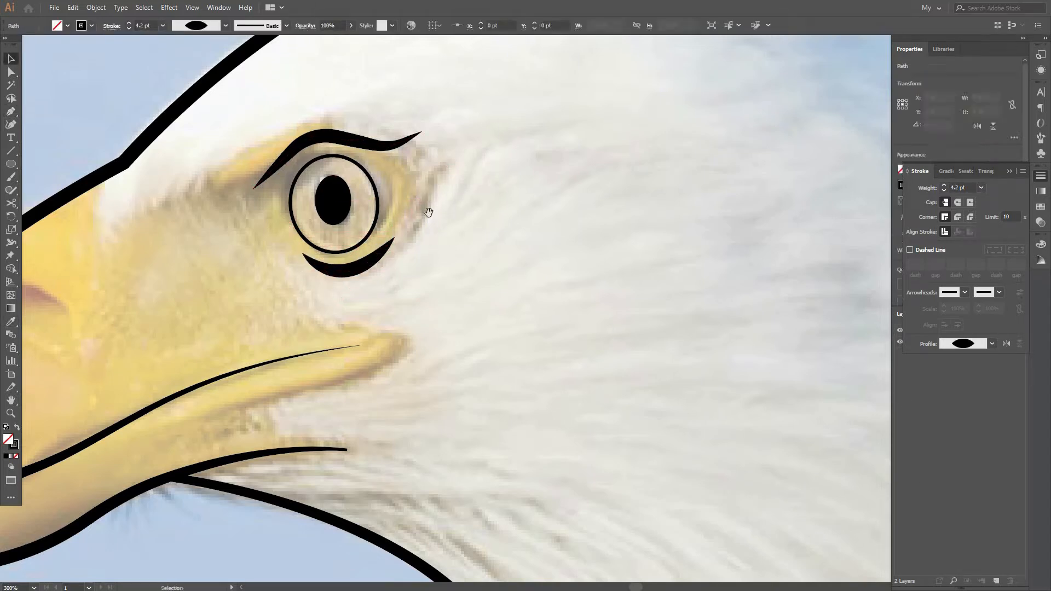
# Draw a short curve beside the eye's outer corner and give it the elliptical width profile.
pyautogui.click(418, 206)
pyautogui.press('p')
pyautogui.moveTo(427, 210); pyautogui.dragTo(415, 225)
pyautogui.scroll(1, 418, 207)
pyautogui.click(391, 251)
pyautogui.moveTo(417, 189); pyautogui.dragTo(439, 168)
pyautogui.press('v')
pyautogui.click(991, 344)
pyautogui.click(961, 376)
# Set the lower eyelid's stroke weight to 4 pt and deselect it.
pyautogui.click(342, 317)
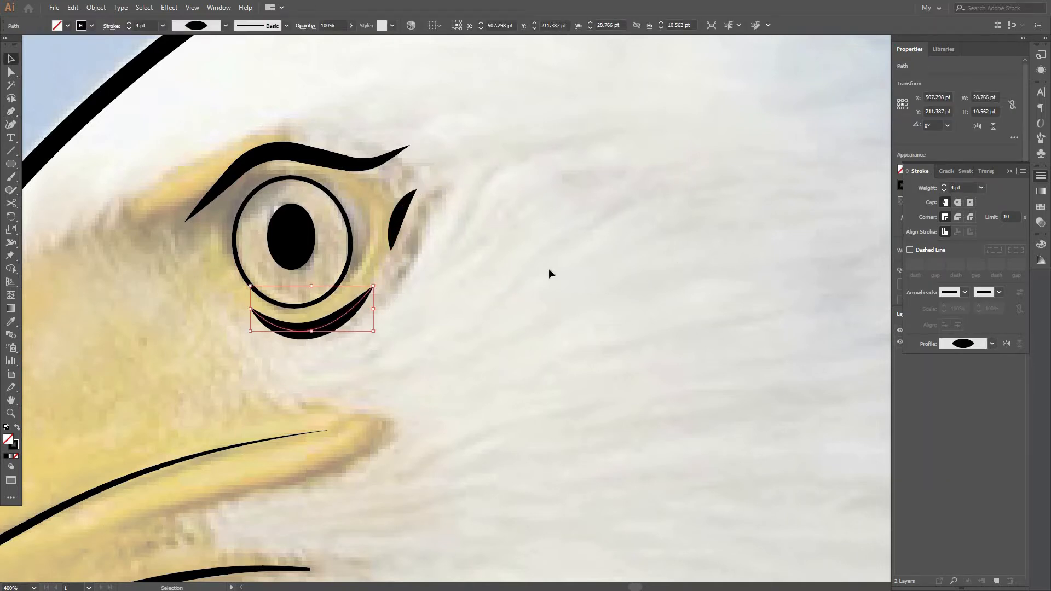
pyautogui.click(606, 279)
pyautogui.scroll(-1, 493, 247)
pyautogui.scroll(-3, 241, 218)
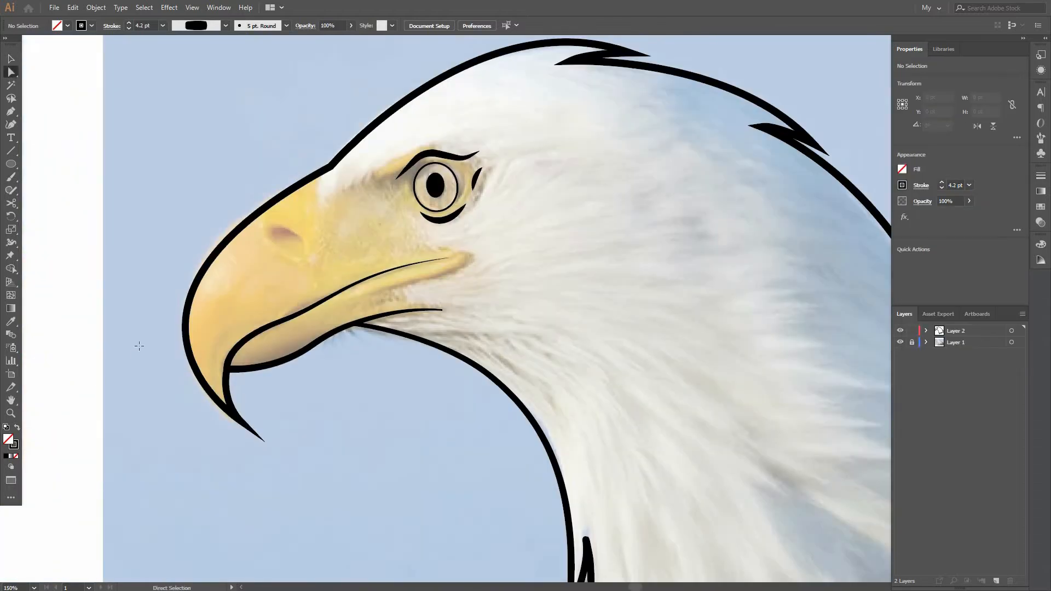
# Draw a tilted, black-filled ellipse over the nostril and place an offset copy overlapping it.
pyautogui.press('l')
pyautogui.scroll(2, 280, 239)
pyautogui.moveTo(256, 205)
pyautogui.mouseDown()
pyautogui.moveTo(300, 289)
pyautogui.moveTo(316, 246)
pyautogui.moveTo(307, 242)
pyautogui.mouseUp()
pyautogui.hotkey('shift', 'x')
pyautogui.press('v')
pyautogui.moveTo(309, 250); pyautogui.dragTo(320, 267)
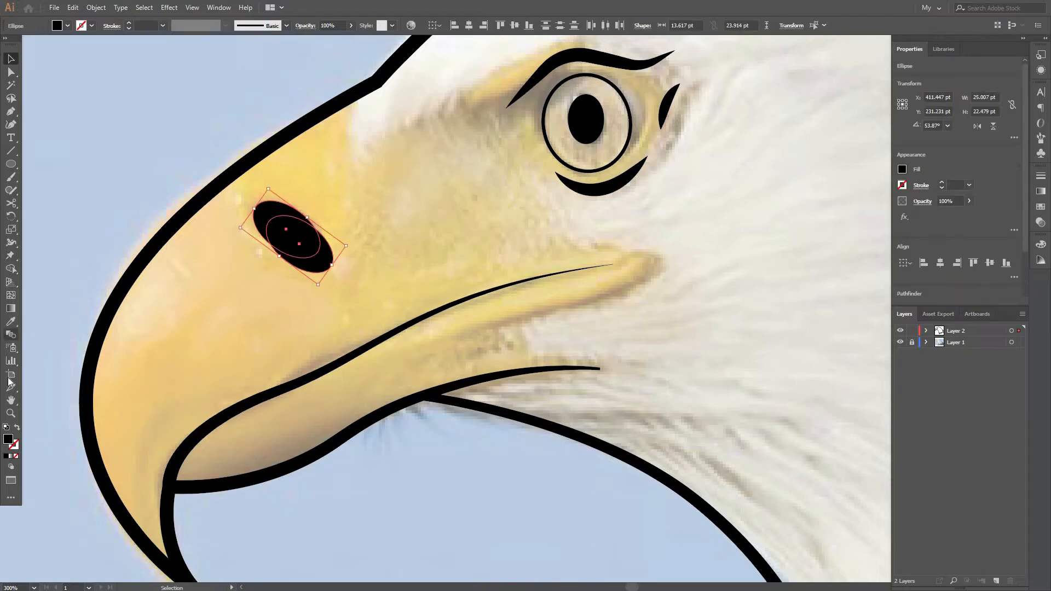
# Cut the overlapping nostril ellipses into a crescent with the Shape Builder tool.
pyautogui.click(7, 268)
pyautogui.keyDown('alt'); pyautogui.click(323, 261); pyautogui.keyUp('alt')
pyautogui.keyDown('alt'); pyautogui.click(298, 241); pyautogui.keyUp('alt')
# Reshape the nostril crescent's anchors and tips into a pointed arch following the photo.
pyautogui.press('a')
pyautogui.scroll(2, 315, 226)
pyautogui.moveTo(314, 227); pyautogui.dragTo(323, 240)
pyautogui.press('Right')
pyautogui.press('Right')
pyautogui.press('Right')
pyautogui.moveTo(258, 237)
pyautogui.mouseDown()
pyautogui.moveTo(227, 213)
pyautogui.moveTo(238, 192)
pyautogui.mouseUp()
pyautogui.click(265, 242)
pyautogui.scroll(-3, 265, 243)
pyautogui.moveTo(324, 197); pyautogui.dragTo(376, 229)
pyautogui.scroll(1, 369, 213)
# Start an unfilled path with a 3 pt black stroke, curving the first feather tip down where the forehead meets the beak.
pyautogui.press('p')
pyautogui.hotkey('shift', 'x')
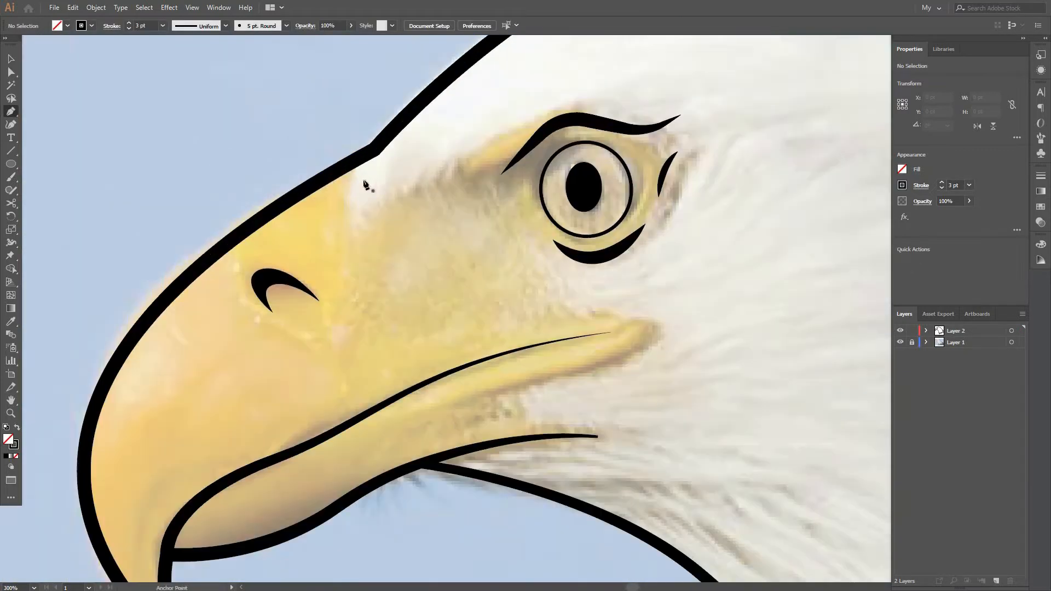
pyautogui.moveTo(346, 175); pyautogui.dragTo(333, 174)
pyautogui.click(339, 166)
pyautogui.click(340, 223)
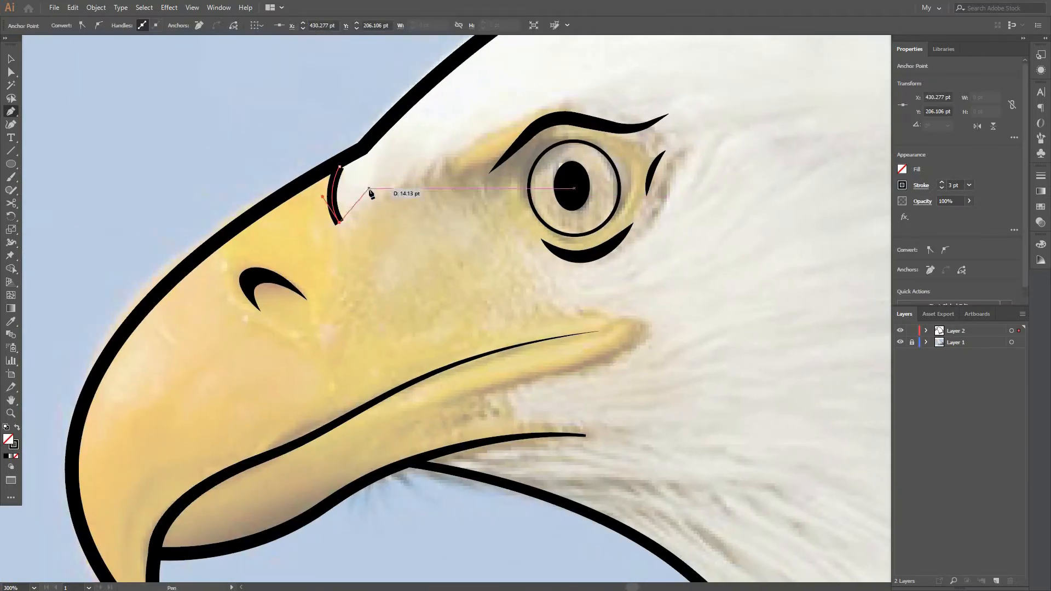
pyautogui.hotkey('ctrl', '=')
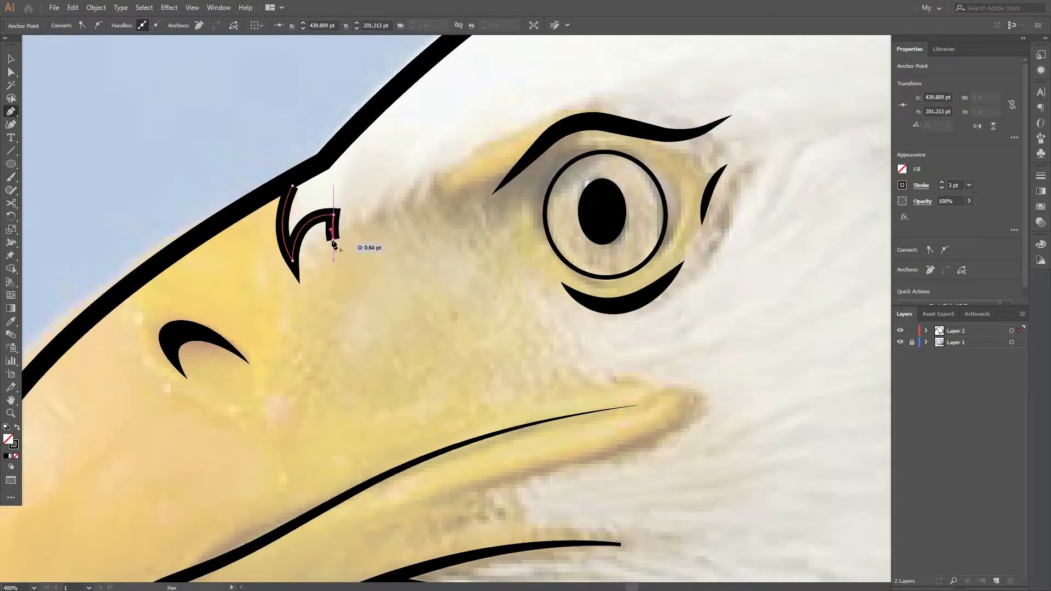
# Continue the path as a zigzag of pointed feather tips from the beak top up to the eyebrow.
pyautogui.click(396, 185)
pyautogui.moveTo(396, 185)
pyautogui.mouseDown()
pyautogui.moveTo(343, 257)
pyautogui.moveTo(357, 274)
pyautogui.mouseUp()
pyautogui.click(348, 278)
pyautogui.click(375, 239)
pyautogui.click(376, 273)
pyautogui.moveTo(392, 295); pyautogui.dragTo(407, 330)
pyautogui.moveTo(400, 293); pyautogui.dragTo(401, 294)
pyautogui.hotkey('ctrl', 'z')
pyautogui.moveTo(403, 234); pyautogui.dragTo(419, 239)
pyautogui.click(403, 234)
# Curve the path down in front of the eye to a corner anchor just above the end of the mouth.
pyautogui.moveTo(380, 321); pyautogui.dragTo(389, 367)
pyautogui.moveTo(435, 406); pyautogui.dragTo(398, 342)
pyautogui.moveTo(497, 400); pyautogui.dragTo(572, 491)
pyautogui.hotkey('ctrl', 'z')
pyautogui.moveTo(469, 415); pyautogui.dragTo(528, 543)
pyautogui.click(470, 415)
pyautogui.moveTo(550, 420); pyautogui.dragTo(533, 389)
pyautogui.hotkey('ctrl', 'z')
pyautogui.hotkey('ctrl', 'z')
pyautogui.hotkey('ctrl', 'z')
pyautogui.moveTo(388, 341); pyautogui.dragTo(394, 421)
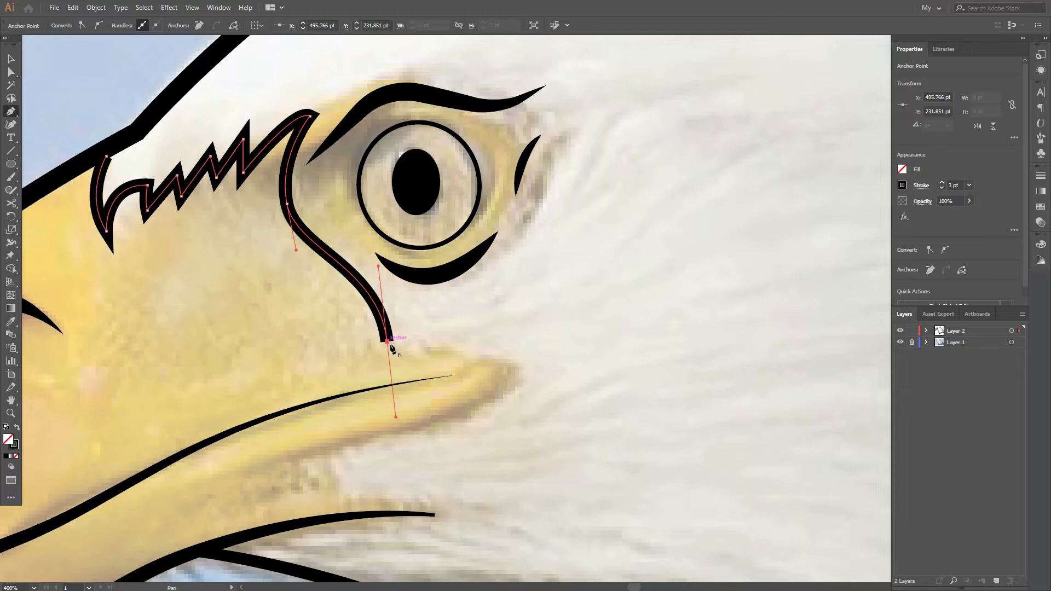
pyautogui.click(387, 341)
# Extend the path around the mouth corner, back along the lower beak to a point, and into a curve toward the cheek.
pyautogui.moveTo(474, 371); pyautogui.dragTo(556, 379)
pyautogui.moveTo(428, 381); pyautogui.dragTo(590, 316)
pyautogui.click(635, 307)
pyautogui.moveTo(633, 289); pyautogui.dragTo(709, 233)
pyautogui.moveTo(419, 362); pyautogui.dragTo(382, 384)
pyautogui.hotkey('ctrl', 'z')
pyautogui.moveTo(539, 324); pyautogui.dragTo(403, 339)
pyautogui.moveTo(566, 298); pyautogui.dragTo(657, 257)
pyautogui.click(629, 283)
pyautogui.moveTo(501, 325); pyautogui.dragTo(474, 361)
pyautogui.moveTo(612, 321)
pyautogui.mouseDown()
pyautogui.moveTo(492, 317)
pyautogui.moveTo(605, 350)
pyautogui.mouseUp()
pyautogui.click(403, 326)
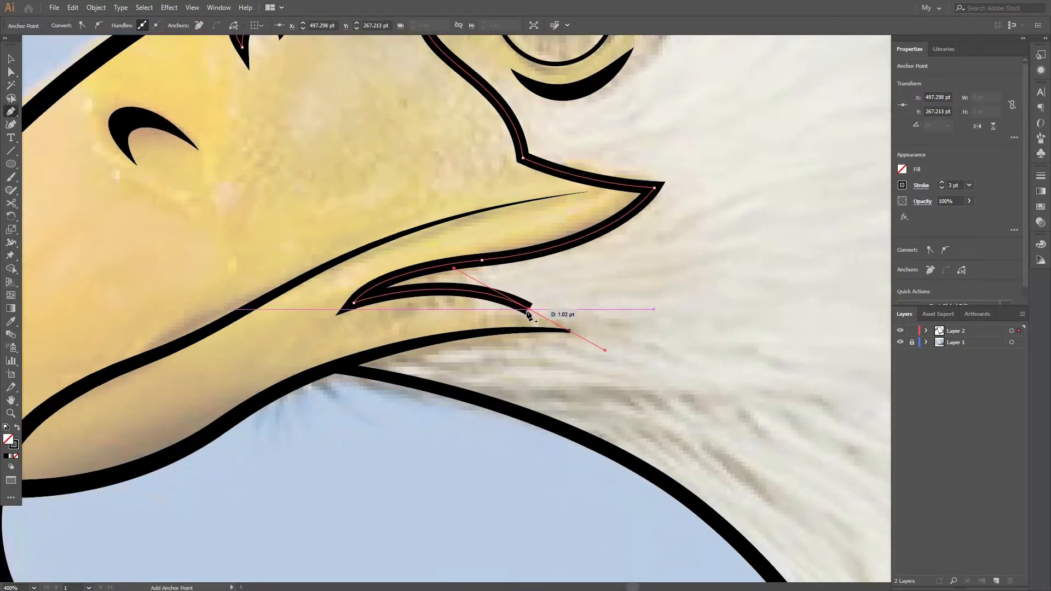
# Undo the last segments below the mouth and redraw the curve running back toward the cheek.
pyautogui.hotkey('ctrl', 'z')
pyautogui.hotkey('ctrl', 'z')
pyautogui.moveTo(559, 312); pyautogui.dragTo(524, 317)
pyautogui.click(593, 340)
pyautogui.moveTo(579, 285); pyautogui.dragTo(610, 284)
pyautogui.moveTo(546, 298); pyautogui.dragTo(483, 305)
# Reshape the anchors below the mouth, round the mouth corner, and bend the line's end into a gentle S-curve.
pyautogui.press('a')
pyautogui.click(453, 277)
pyautogui.moveTo(524, 148); pyautogui.dragTo(501, 303)
pyautogui.scroll(1, 502, 303)
pyautogui.scroll(-1, 502, 302)
pyautogui.click(400, 273)
pyautogui.moveTo(410, 265); pyautogui.dragTo(438, 298)
pyautogui.moveTo(530, 303); pyautogui.dragTo(462, 303)
pyautogui.click(504, 290)
pyautogui.click(501, 296)
pyautogui.click(534, 300)
pyautogui.moveTo(526, 307); pyautogui.dragTo(564, 437)
pyautogui.click(520, 341)
# Nudge the path's starting anchor into the outline at the top of the beak and deselect it.
pyautogui.scroll(-1, 520, 342)
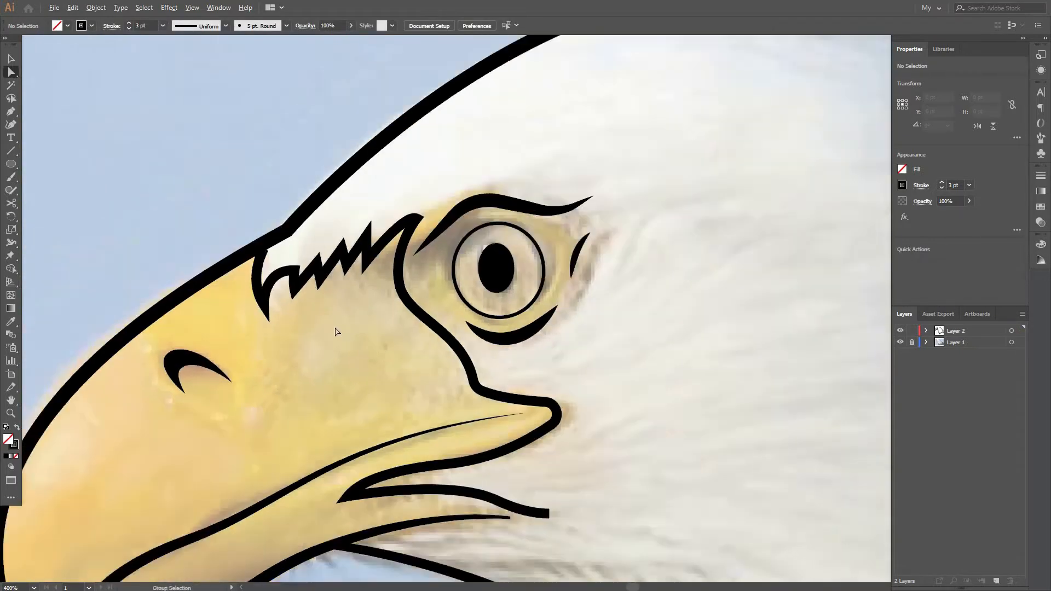
pyautogui.scroll(2, 277, 248)
pyautogui.moveTo(247, 244); pyautogui.dragTo(240, 241)
pyautogui.click(310, 357)
# Taper the free end of the line below the mouth to a thin tip with the Width tool.
pyautogui.scroll(-2, 311, 357)
pyautogui.scroll(1, 243, 427)
pyautogui.moveTo(243, 427); pyautogui.dragTo(23, 244)
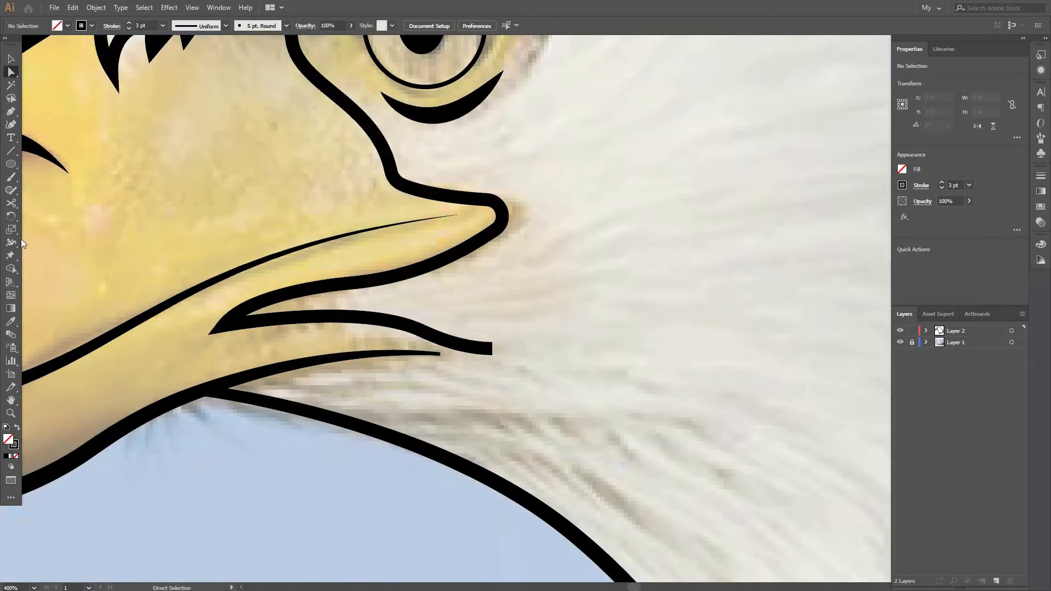
pyautogui.scroll(1, 480, 353)
pyautogui.moveTo(497, 356); pyautogui.dragTo(497, 347)
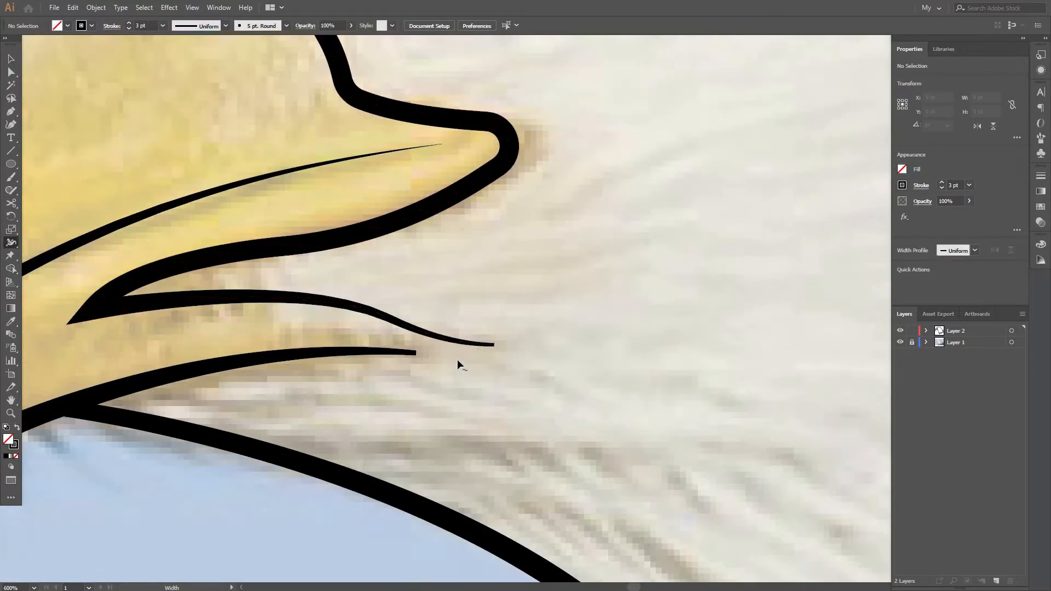
# Draw a 1 pt zigzag feather mark of three curves on the back of the head and give it the lens-shaped width profile.
pyautogui.scroll(-5, 458, 357)
pyautogui.moveTo(505, 388); pyautogui.dragTo(363, 264)
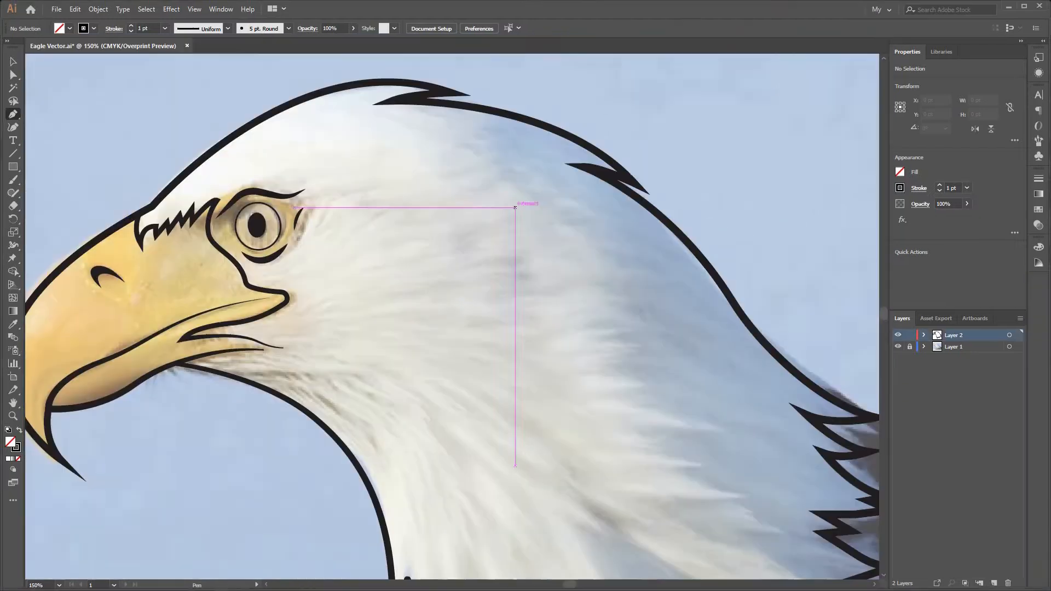
pyautogui.click(503, 193)
pyautogui.moveTo(579, 211); pyautogui.dragTo(606, 242)
pyautogui.click(579, 212)
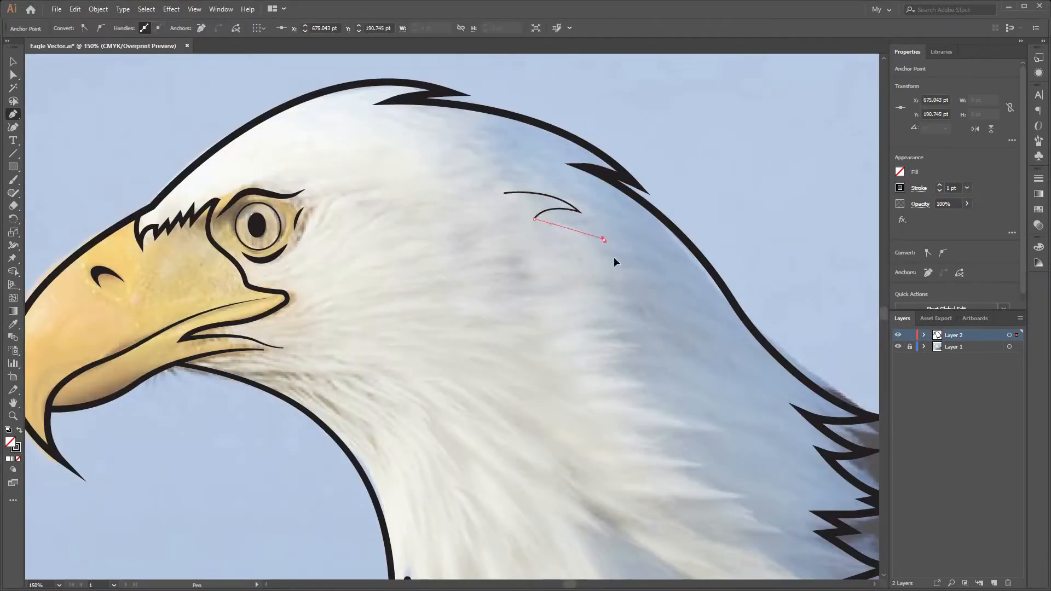
pyautogui.click(607, 270)
pyautogui.press('v')
pyautogui.click(227, 28)
pyautogui.click(194, 62)
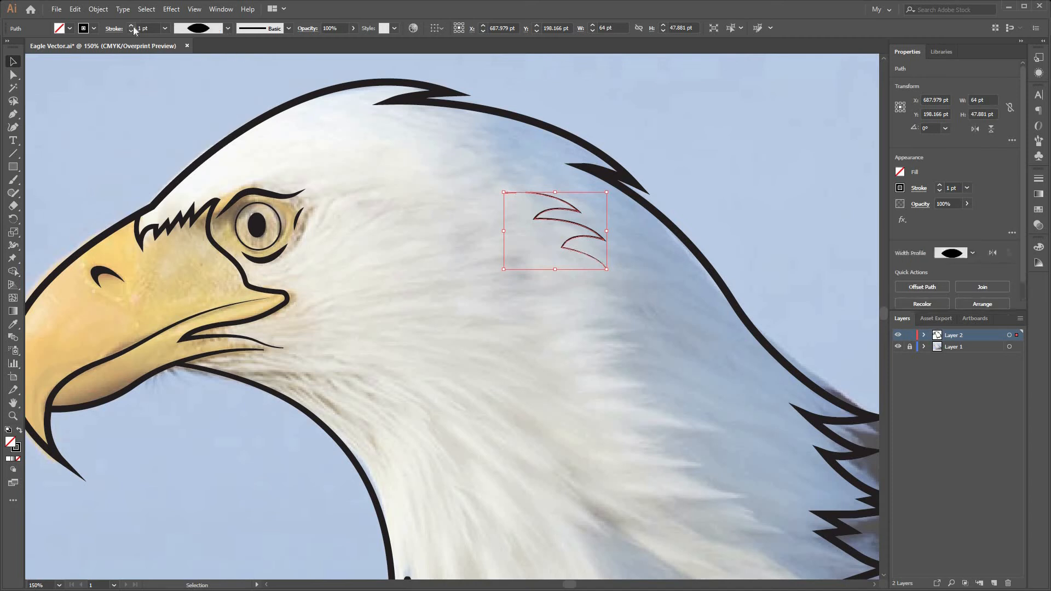
# Place a slightly rotated copy of the feather mark lower on the neck and set the stroke weight to 2 pt.
pyautogui.press('Left')
pyautogui.press('Left')
pyautogui.press('Left')
pyautogui.press('Left')
pyautogui.press('Left')
pyautogui.press('Left')
pyautogui.press('Left')
pyautogui.moveTo(640, 315); pyautogui.dragTo(668, 389)
pyautogui.moveTo(676, 321); pyautogui.dragTo(678, 334)
pyautogui.moveTo(668, 361); pyautogui.dragTo(659, 359)
pyautogui.click(132, 30)
pyautogui.click(756, 228)
pyautogui.scroll(-5, 757, 228)
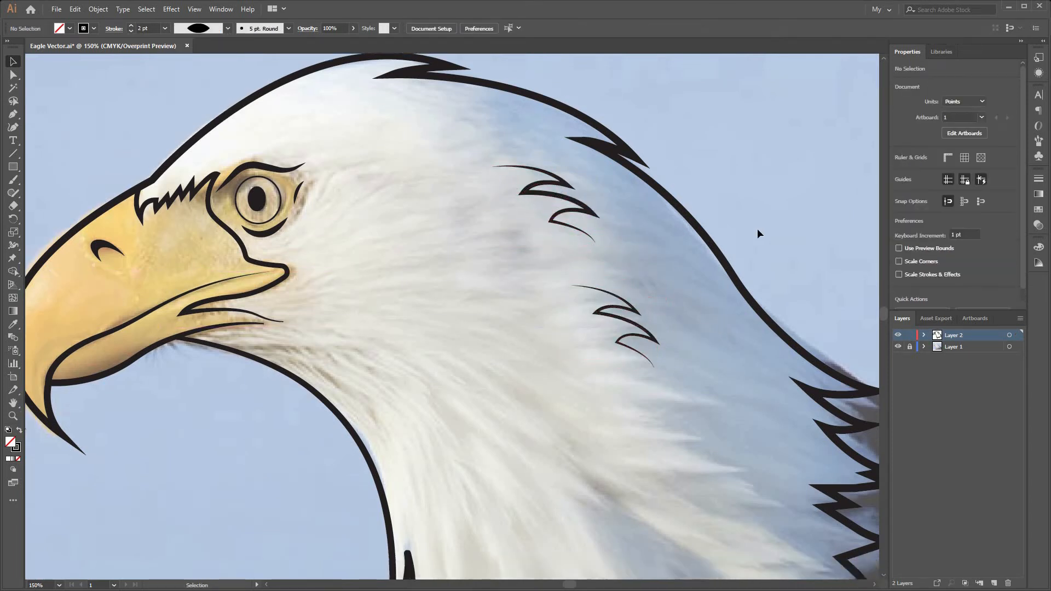
# Draw a V-shaped 3 pt feather mark below the zigzag marks and apply the lens-shaped width profile.
pyautogui.hscroll(2, 656, 263)
pyautogui.press('p')
pyautogui.click(573, 295)
pyautogui.moveTo(626, 312); pyautogui.dragTo(554, 317)
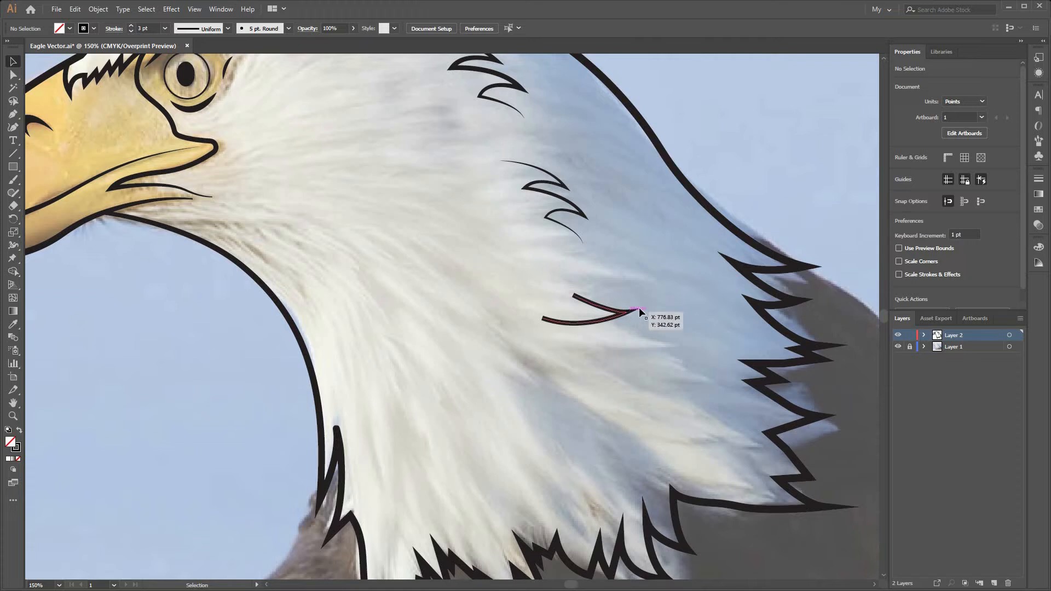
pyautogui.click(628, 310)
pyautogui.click(919, 188)
pyautogui.click(990, 346)
pyautogui.click(954, 380)
# Place copies of the V-shaped feather mark down the rear of the neck, rotating the lower ones and shrinking the last.
pyautogui.click(604, 323)
pyautogui.moveTo(652, 348); pyautogui.dragTo(734, 426)
pyautogui.click(733, 438)
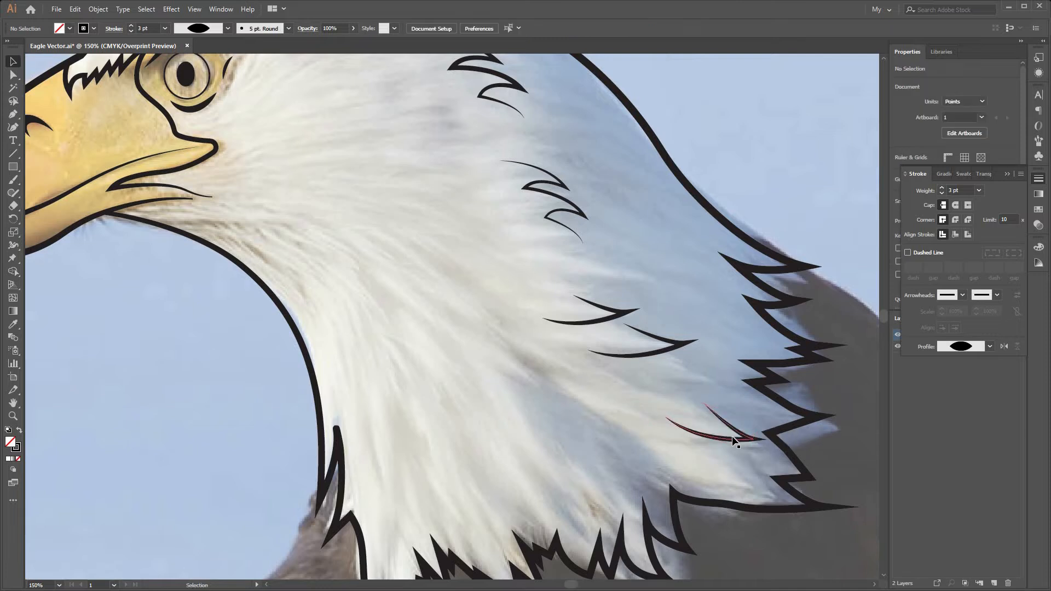
pyautogui.moveTo(760, 499); pyautogui.dragTo(763, 485)
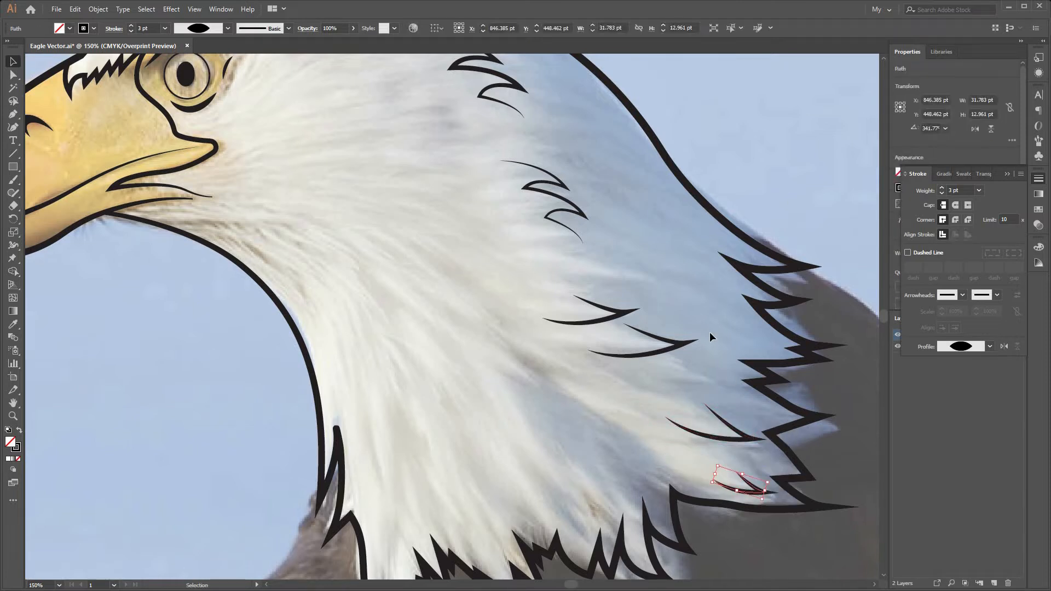
# Place a smaller copy of the V-shaped mark above the others and set its stroke weight to 2 pt.
pyautogui.scroll(-3, 566, 319)
pyautogui.moveTo(566, 319); pyautogui.dragTo(624, 336)
pyautogui.moveTo(703, 306); pyautogui.dragTo(576, 331)
pyautogui.moveTo(637, 315)
pyautogui.mouseDown()
pyautogui.moveTo(585, 349)
pyautogui.moveTo(591, 334)
pyautogui.mouseUp()
pyautogui.click(942, 193)
pyautogui.click(593, 342)
pyautogui.click(671, 355)
# Place another V-shaped feather mark in the middle of the neck, rotated to follow the plumage, and deselect it.
pyautogui.moveTo(678, 359); pyautogui.dragTo(704, 294)
pyautogui.moveTo(809, 311)
pyautogui.mouseDown()
pyautogui.moveTo(742, 348)
pyautogui.moveTo(600, 377)
pyautogui.mouseUp()
pyautogui.hotkey('ctrl', 'z')
pyautogui.moveTo(600, 218); pyautogui.dragTo(584, 359)
pyautogui.moveTo(724, 366); pyautogui.dragTo(708, 301)
pyautogui.click(730, 312)
pyautogui.click(856, 189)
pyautogui.hotkey('ctrl', '-')
# Copy a V-shaped mark to the lower middle of the neck, rotate it downward, and set its stroke to 2 pt.
pyautogui.moveTo(501, 290); pyautogui.dragTo(581, 266)
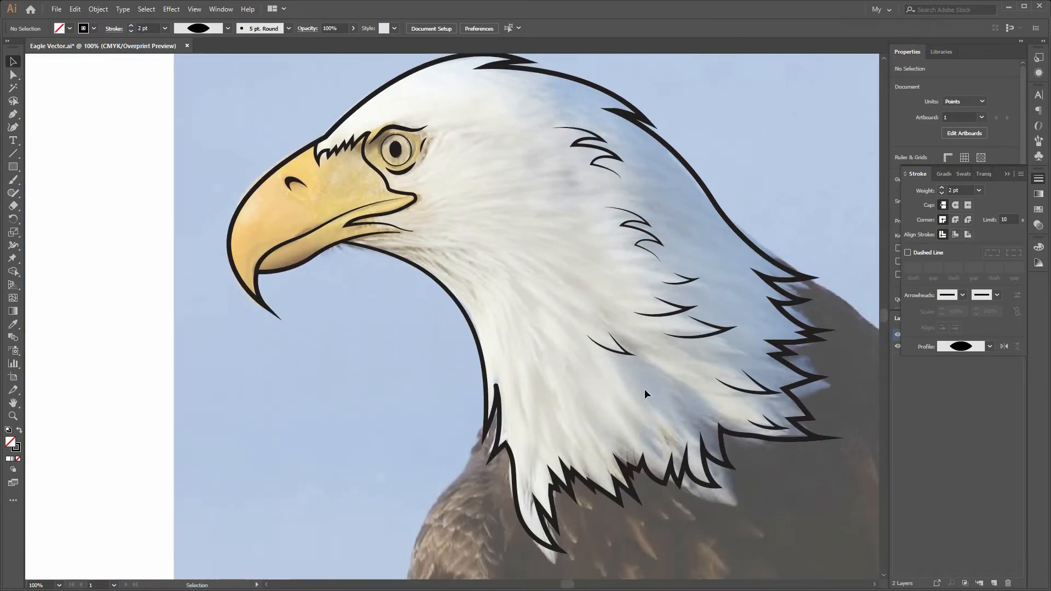
pyautogui.hotkey('ctrl', '+')
pyautogui.click(656, 406)
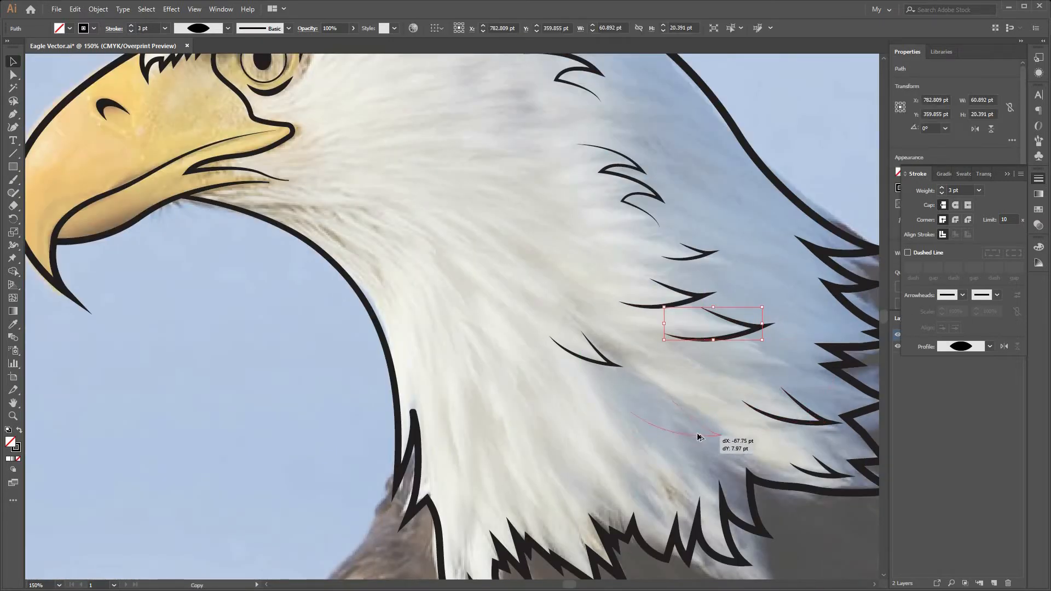
pyautogui.moveTo(683, 448); pyautogui.dragTo(657, 461)
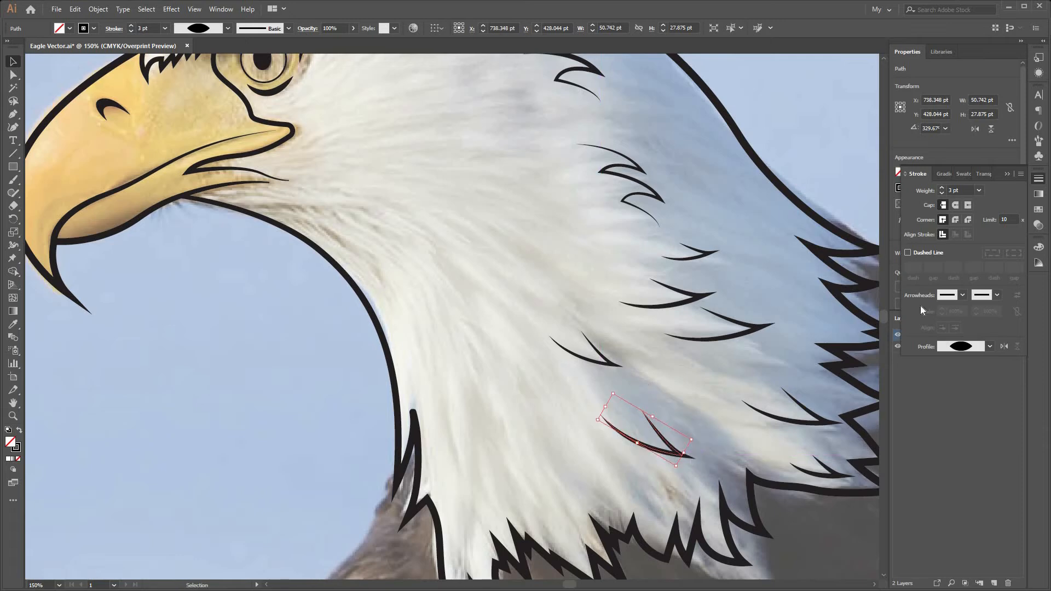
pyautogui.click(941, 187)
pyautogui.click(679, 459)
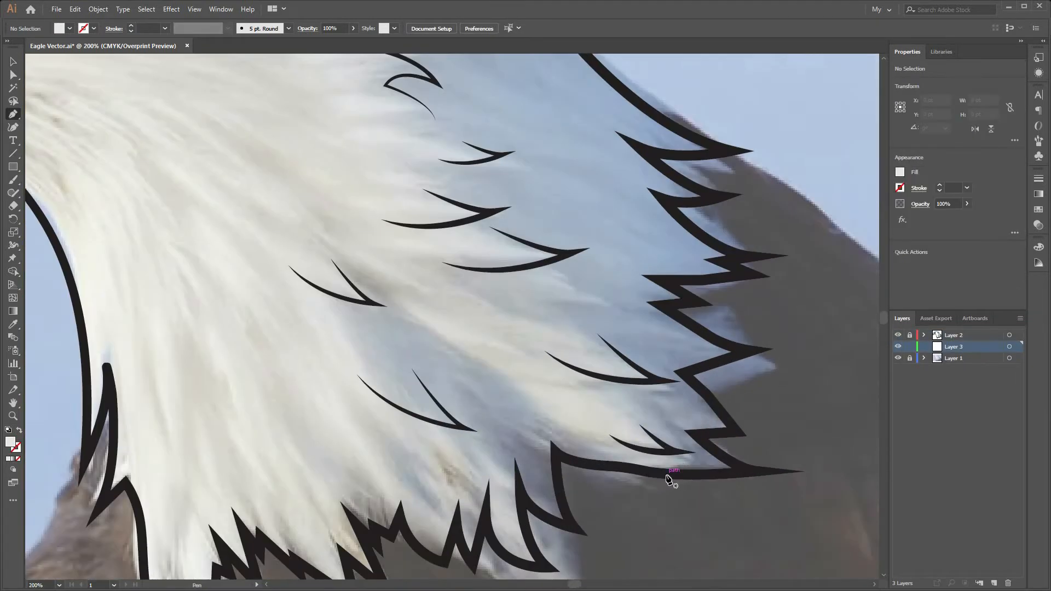
# Start a light grey, unstroked shape on Layer 3 beneath the line art, following the lowest feather tips at the rear.
pyautogui.click(667, 475)
pyautogui.click(755, 472)
pyautogui.scroll(1, 765, 466)
pyautogui.click(711, 453)
pyautogui.click(633, 429)
pyautogui.moveTo(698, 444); pyautogui.dragTo(685, 477)
pyautogui.click(681, 426)
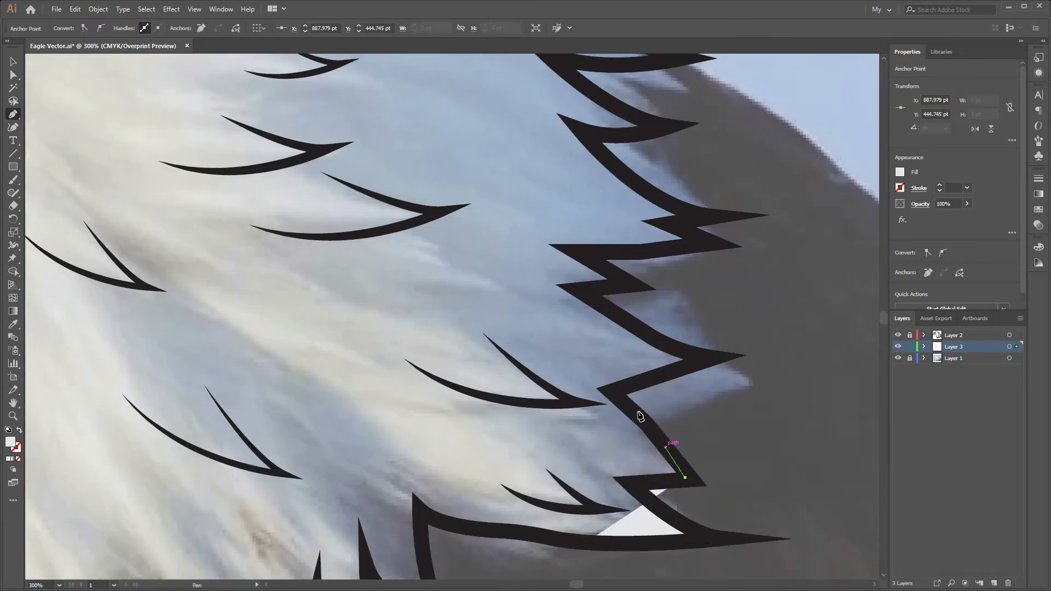
pyautogui.click(665, 447)
# Continue the light grey shape upward inside the black outline, following the zigzag feather tips at the rear of the neck.
pyautogui.click(641, 440)
pyautogui.click(629, 430)
pyautogui.click(714, 403)
pyautogui.click(651, 434)
pyautogui.click(582, 392)
pyautogui.click(630, 381)
pyautogui.click(590, 354)
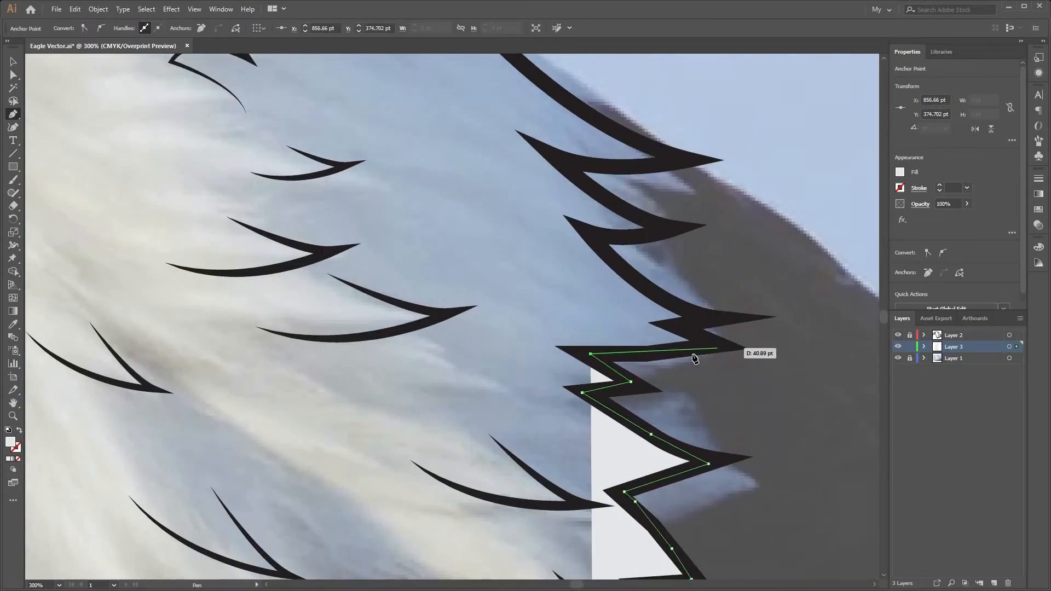
pyautogui.click(710, 346)
# Continue the light grey shape upward along the black outline, around the small double feather tip at the rear of the neck.
pyautogui.scroll(1, 698, 350)
pyautogui.click(667, 359)
pyautogui.moveTo(697, 350); pyautogui.dragTo(719, 419)
pyautogui.click(697, 348)
pyautogui.click(626, 363)
pyautogui.click(569, 310)
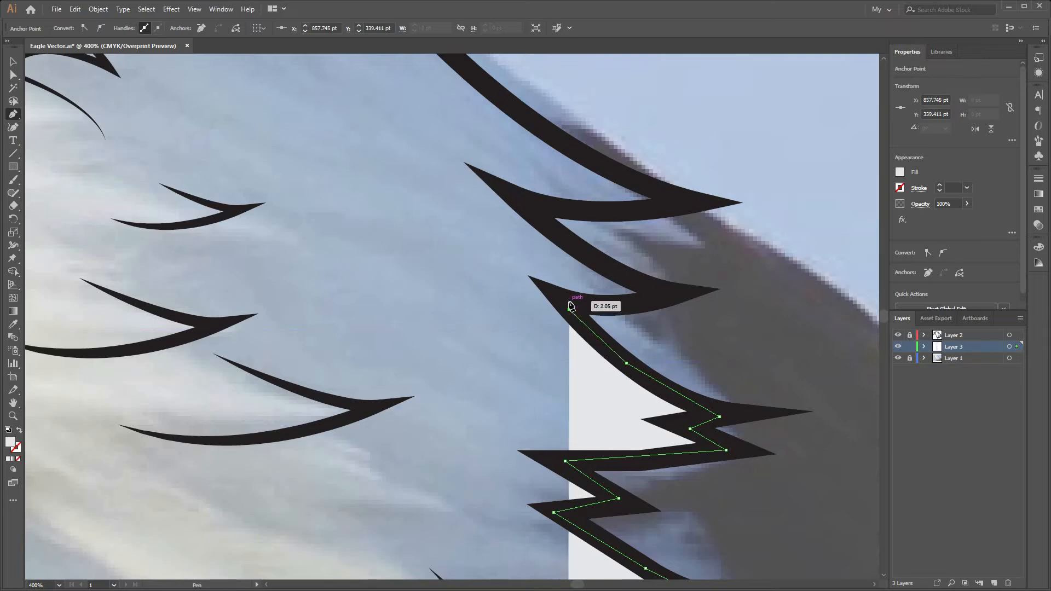
# Follow the two highest feather tips at the rear of the neck with the light grey shape, staying inside the black outline.
pyautogui.click(569, 301)
pyautogui.click(648, 300)
pyautogui.moveTo(651, 292); pyautogui.dragTo(635, 379)
pyautogui.click(532, 315)
pyautogui.moveTo(523, 312); pyautogui.dragTo(522, 367)
pyautogui.click(514, 347)
pyautogui.click(617, 356)
pyautogui.click(688, 347)
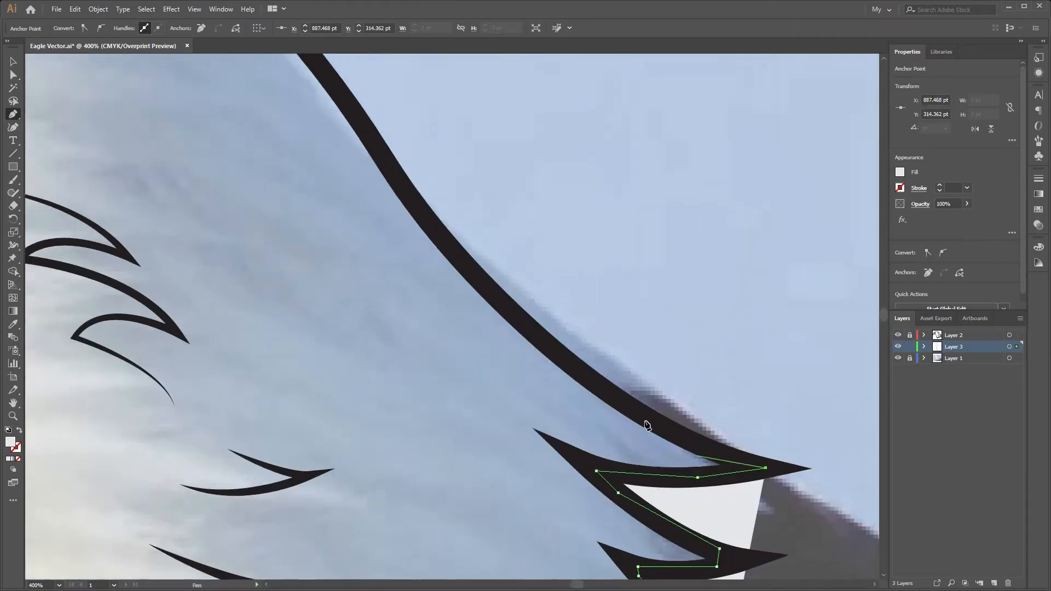
# Extend the light grey shape's edge up the smooth nape line, keeping its points inside the black stroke.
pyautogui.click(643, 421)
pyautogui.click(540, 348)
pyautogui.moveTo(432, 224); pyautogui.dragTo(530, 371)
pyautogui.click(533, 367)
pyautogui.moveTo(585, 281); pyautogui.dragTo(951, 551)
pyautogui.scroll(-1, 843, 519)
pyautogui.moveTo(842, 520); pyautogui.dragTo(718, 388)
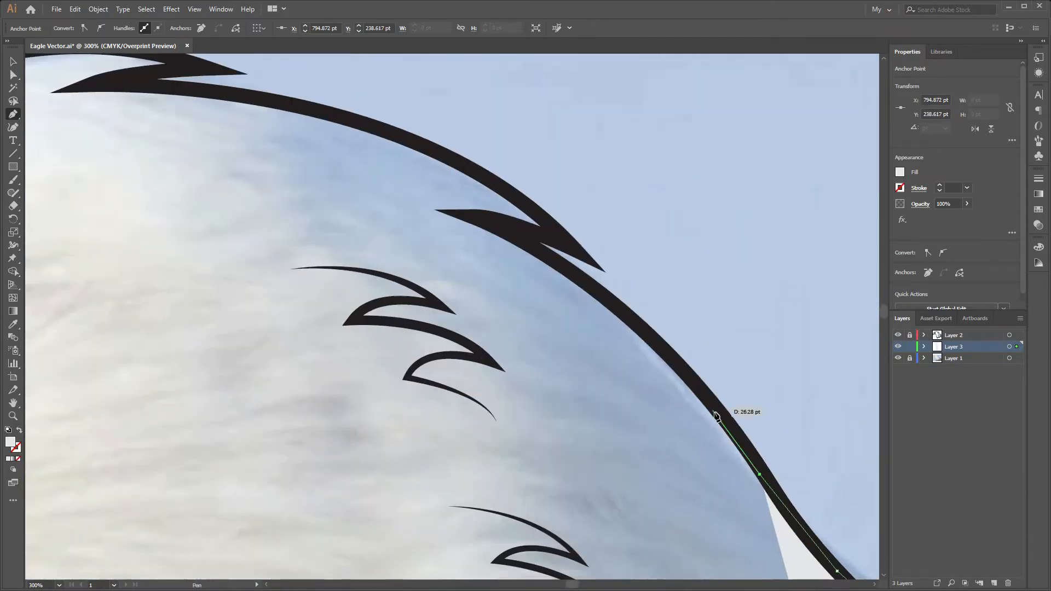
pyautogui.click(715, 407)
pyautogui.click(657, 345)
# Trace the shape's edge around the pointed feather notch at the upper back of the head.
pyautogui.moveTo(585, 296); pyautogui.dragTo(662, 393)
pyautogui.click(654, 372)
pyautogui.click(593, 344)
pyautogui.click(614, 345)
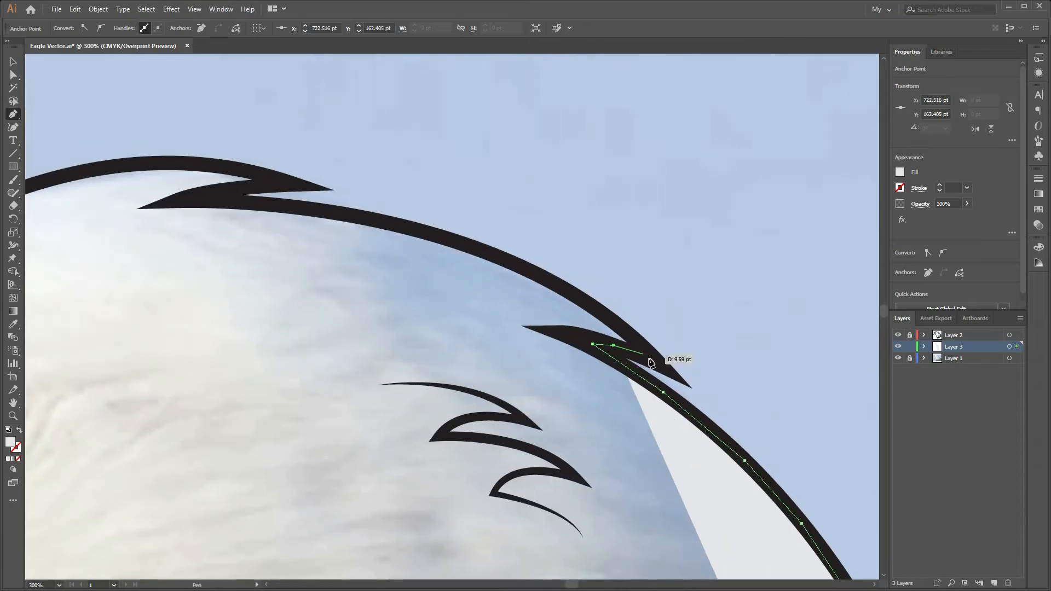
pyautogui.click(649, 359)
pyautogui.moveTo(608, 317); pyautogui.dragTo(671, 418)
pyautogui.click(676, 415)
# Carry the shape's edge along the top of the head and into the feather notch at the crown.
pyautogui.moveTo(579, 377); pyautogui.dragTo(727, 455)
pyautogui.click(584, 397)
pyautogui.click(544, 393)
pyautogui.click(504, 384)
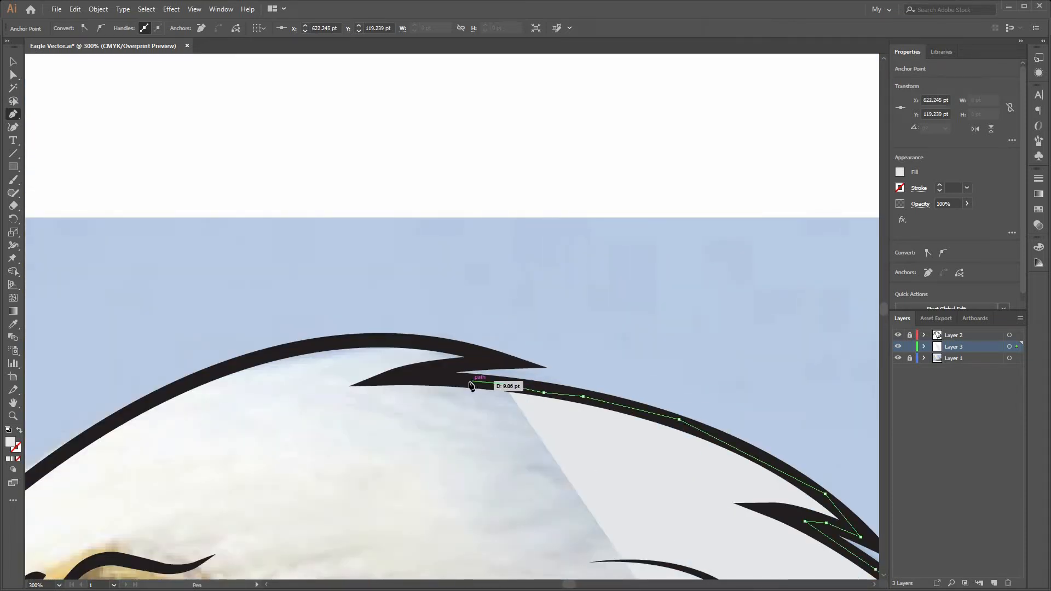
pyautogui.click(463, 381)
pyautogui.click(435, 380)
pyautogui.click(474, 363)
pyautogui.moveTo(469, 351); pyautogui.dragTo(554, 382)
pyautogui.click(435, 368)
pyautogui.scroll(-3, 492, 347)
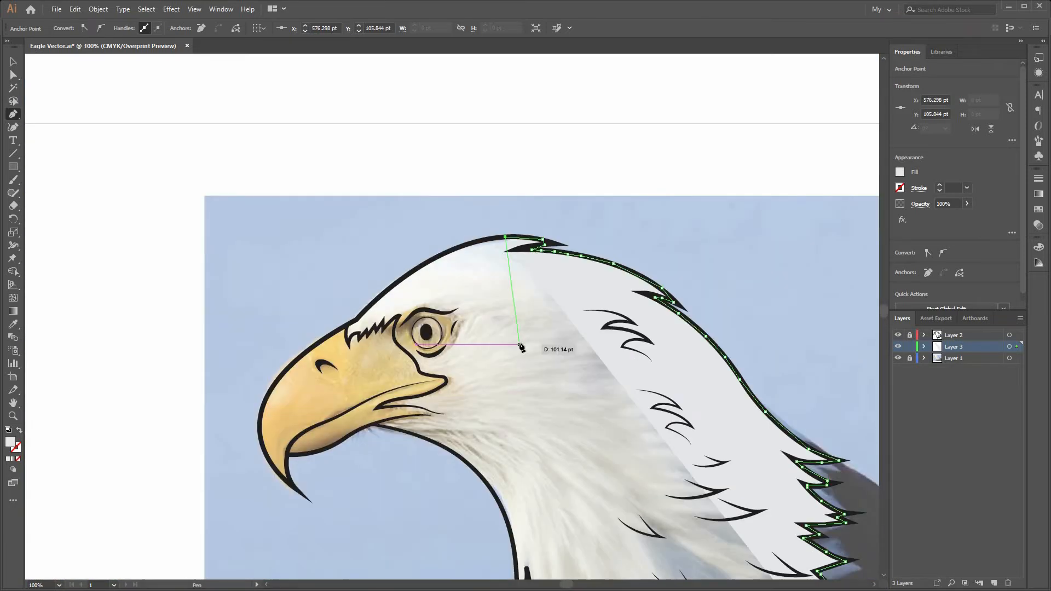
pyautogui.scroll(3, 493, 237)
pyautogui.hotkey('ctrl', 'z')
pyautogui.hotkey('ctrl', 'z')
pyautogui.click(432, 273)
pyautogui.hotkey('ctrl', 'z')
# Turn the shape inward from the crown notch's inner tip and draw the first jagged feather points down inside the head.
pyautogui.click(410, 263)
pyautogui.moveTo(559, 297); pyautogui.dragTo(605, 322)
pyautogui.click(559, 297)
pyautogui.moveTo(495, 297); pyautogui.dragTo(471, 327)
pyautogui.click(495, 297)
pyautogui.scroll(1, 491, 301)
pyautogui.click(573, 305)
pyautogui.click(485, 317)
# Draw two longer curved feather points on the shape's inner edge, descending toward the upper feather mark.
pyautogui.moveTo(546, 354); pyautogui.dragTo(389, 286)
pyautogui.moveTo(544, 315); pyautogui.dragTo(664, 385)
pyautogui.click(544, 315)
pyautogui.moveTo(424, 303); pyautogui.dragTo(403, 299)
pyautogui.hotkey('ctrl', 'z')
pyautogui.click(423, 296)
pyautogui.moveTo(589, 363); pyautogui.dragTo(475, 299)
pyautogui.moveTo(475, 300); pyautogui.dragTo(520, 329)
pyautogui.click(474, 300)
pyautogui.moveTo(378, 295); pyautogui.dragTo(344, 304)
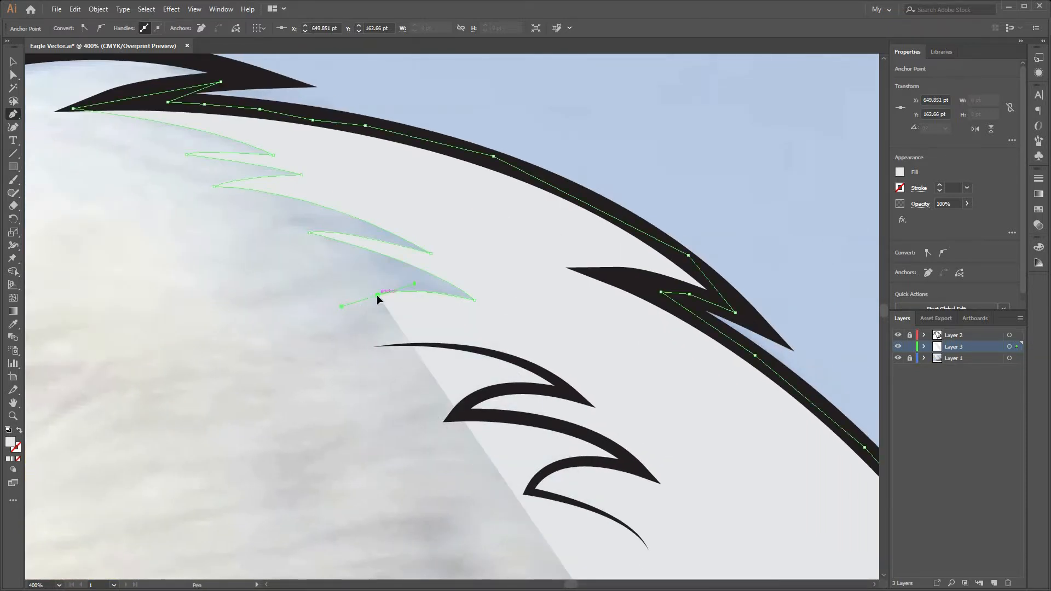
pyautogui.click(378, 295)
# Add another long feather point to the inner edge and curve it back onto the upper feather mark's first stroke.
pyautogui.moveTo(590, 346); pyautogui.dragTo(475, 277)
pyautogui.moveTo(475, 278); pyautogui.dragTo(506, 313)
pyautogui.click(570, 292)
pyautogui.hotkey('ctrl', '=')
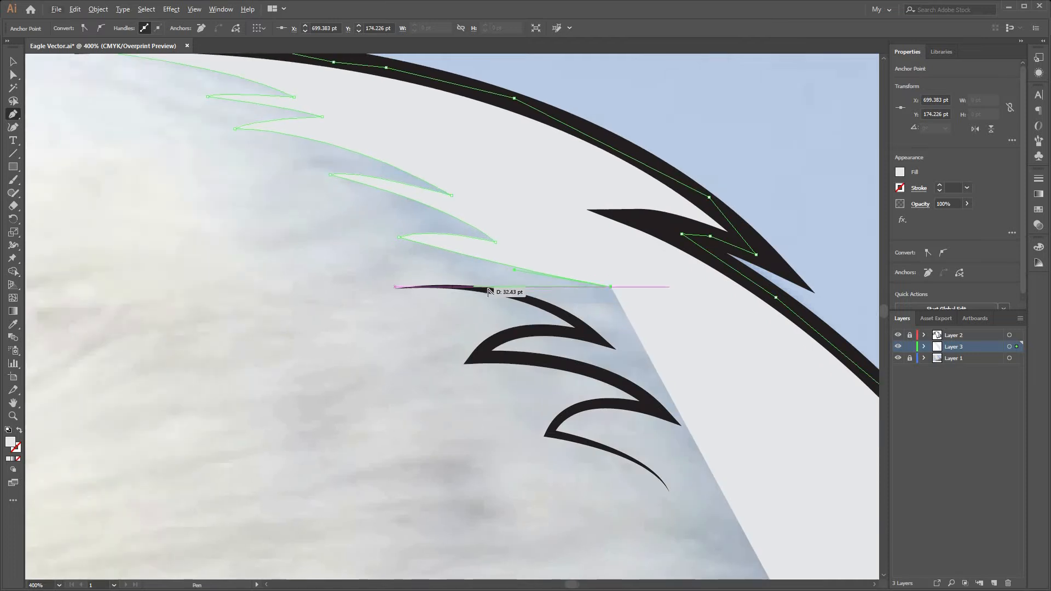
pyautogui.moveTo(389, 293); pyautogui.dragTo(389, 294)
pyautogui.moveTo(458, 290); pyautogui.dragTo(340, 283)
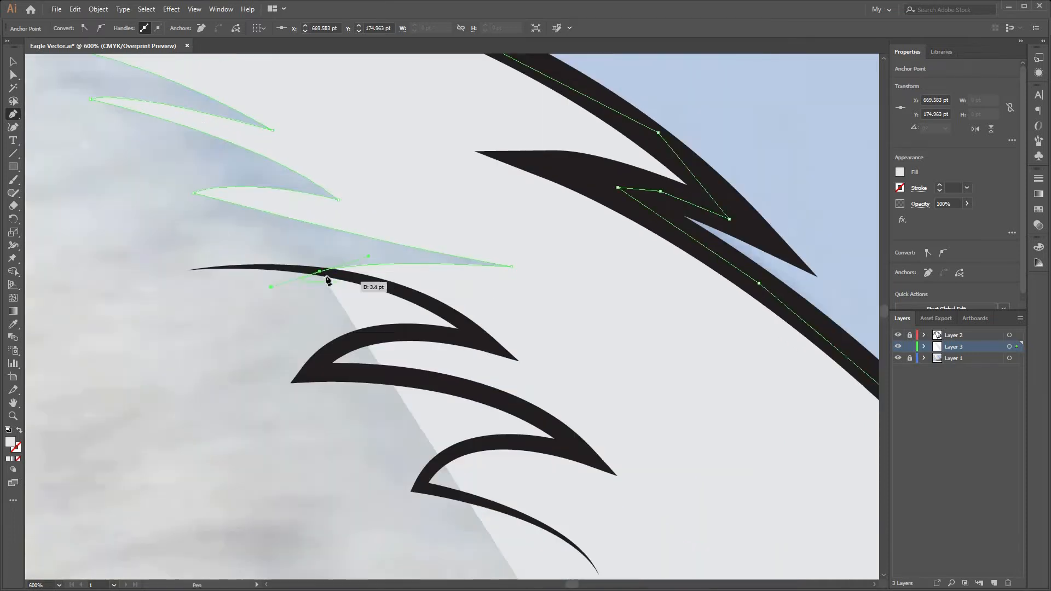
# Run the shape's inner edge inside the first prong of the upper feather mark and onto its second stroke.
pyautogui.click(436, 303)
pyautogui.click(490, 343)
pyautogui.moveTo(433, 332); pyautogui.dragTo(522, 313)
pyautogui.click(487, 315)
pyautogui.click(401, 349)
pyautogui.click(485, 356)
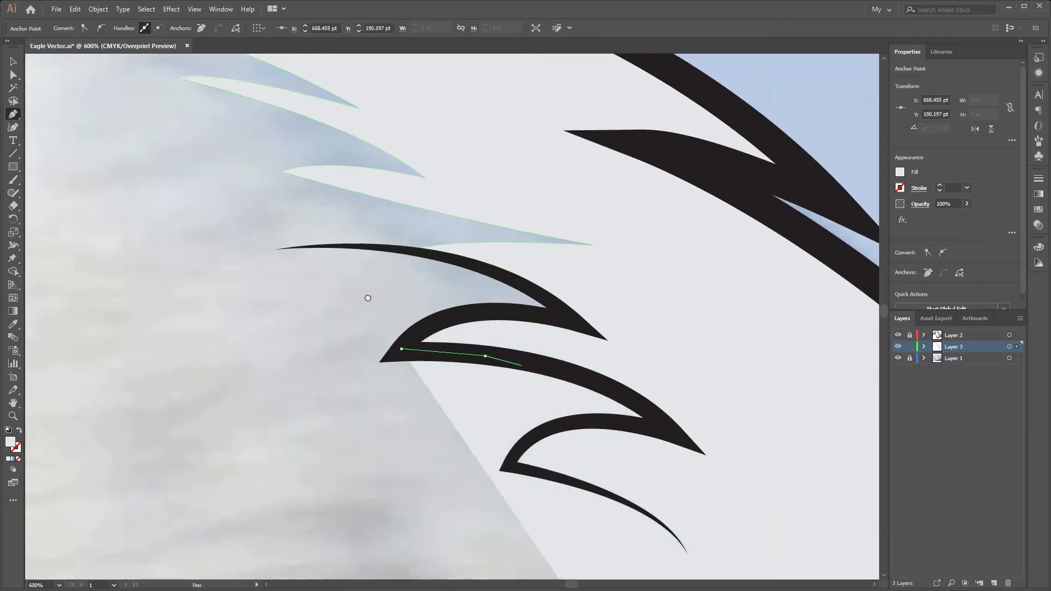
# Follow the second prong of the upper feather mark with the inner edge, ending at its lower inner corner.
pyautogui.moveTo(368, 298); pyautogui.dragTo(347, 289)
pyautogui.click(423, 302)
pyautogui.click(471, 332)
pyautogui.click(494, 352)
pyautogui.moveTo(369, 352)
pyautogui.mouseDown()
pyautogui.moveTo(384, 357)
pyautogui.moveTo(361, 370)
pyautogui.mouseUp()
pyautogui.moveTo(358, 347); pyautogui.dragTo(351, 299)
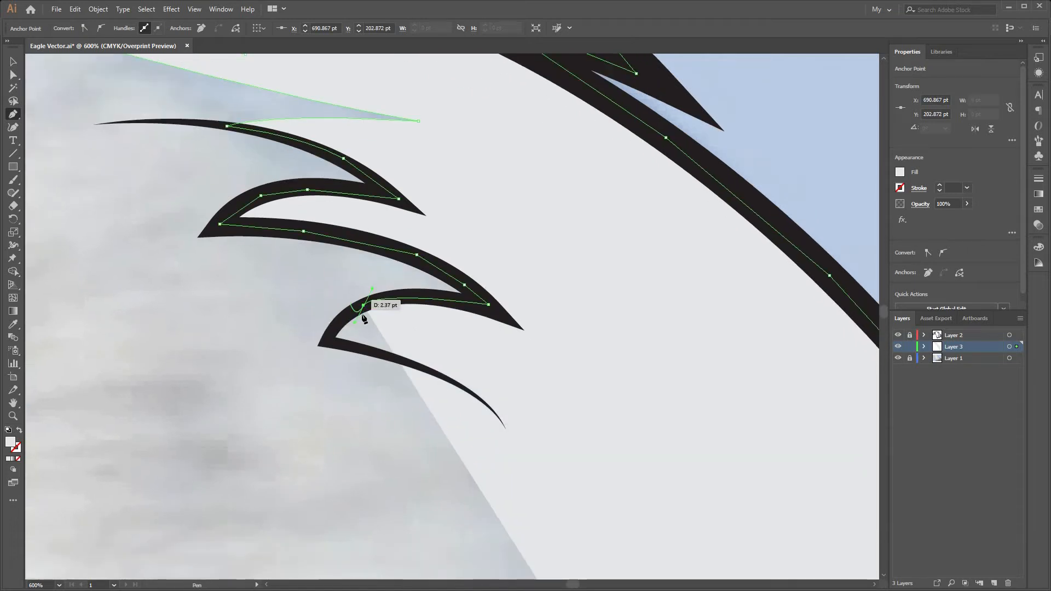
pyautogui.click(347, 315)
pyautogui.click(332, 332)
pyautogui.click(330, 342)
# Leave the upper mark along its tail and draw two curved feather points down to the second feather mark's top stroke.
pyautogui.moveTo(502, 422); pyautogui.dragTo(529, 474)
pyautogui.scroll(-2, 528, 474)
pyautogui.scroll(-2, 493, 361)
pyautogui.hscroll(2, 493, 361)
pyautogui.moveTo(528, 347); pyautogui.dragTo(633, 382)
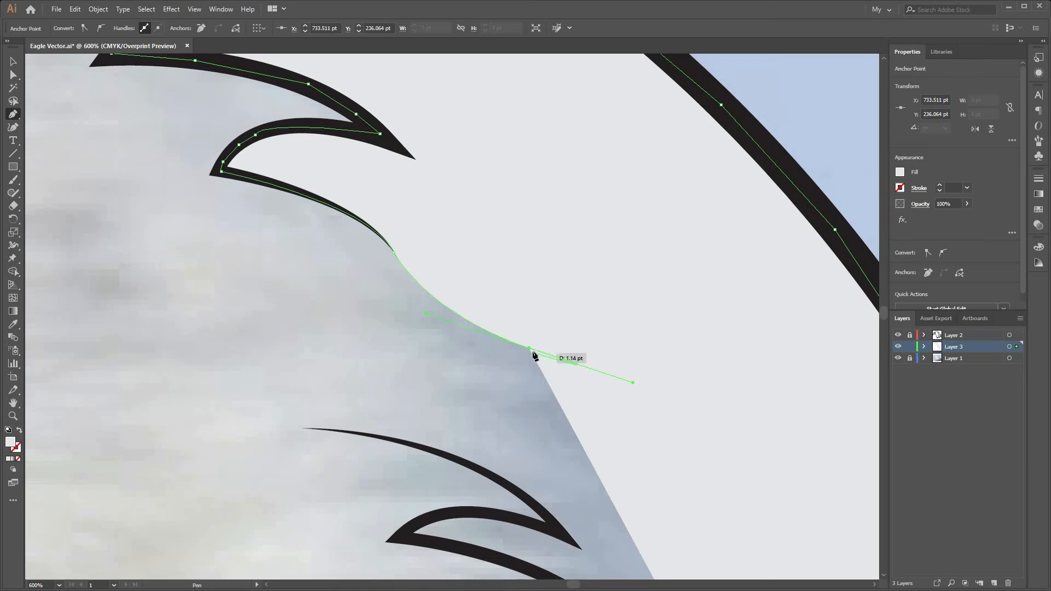
pyautogui.scroll(-2, 526, 361)
pyautogui.hscroll(2, 526, 361)
pyautogui.moveTo(469, 316); pyautogui.dragTo(557, 288)
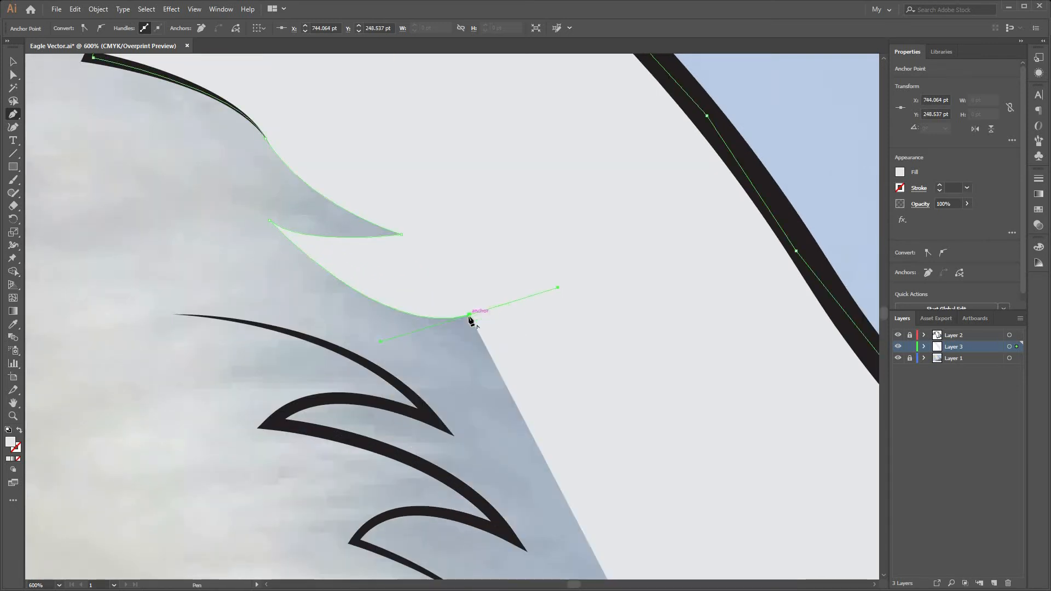
pyautogui.moveTo(149, 313); pyautogui.dragTo(149, 313)
pyautogui.click(257, 325)
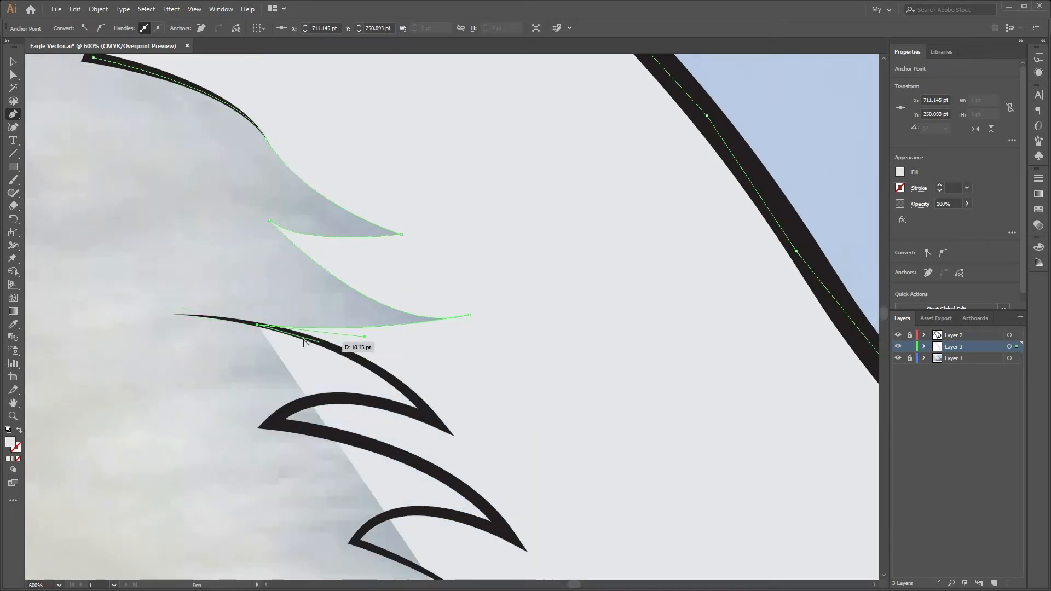
# Trace the inner edge along the top stroke of the second feather mark and around its first prong.
pyautogui.scroll(1, 307, 347)
pyautogui.click(300, 330)
pyautogui.click(357, 356)
pyautogui.click(396, 372)
pyautogui.click(492, 325)
pyautogui.moveTo(449, 413); pyautogui.dragTo(563, 342)
pyautogui.hotkey('ctrl', 'z')
pyautogui.click(479, 320)
pyautogui.click(573, 331)
pyautogui.click(571, 344)
pyautogui.click(480, 320)
pyautogui.click(415, 323)
# Continue the inner edge along the second feather mark's middle stroke and around its lower prong.
pyautogui.click(374, 345)
pyautogui.click(404, 356)
pyautogui.click(502, 383)
pyautogui.moveTo(539, 411); pyautogui.dragTo(369, 298)
pyautogui.click(421, 307)
pyautogui.click(482, 345)
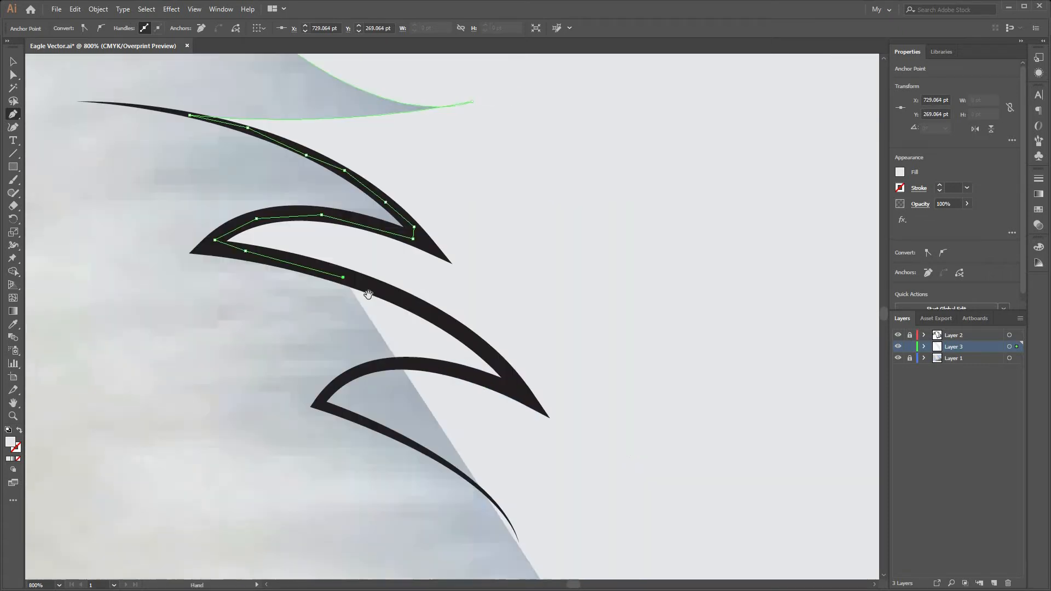
pyautogui.click(514, 385)
pyautogui.moveTo(511, 384); pyautogui.dragTo(588, 323)
pyautogui.click(563, 312)
pyautogui.click(442, 303)
pyautogui.hotkey('ctrl', 'z')
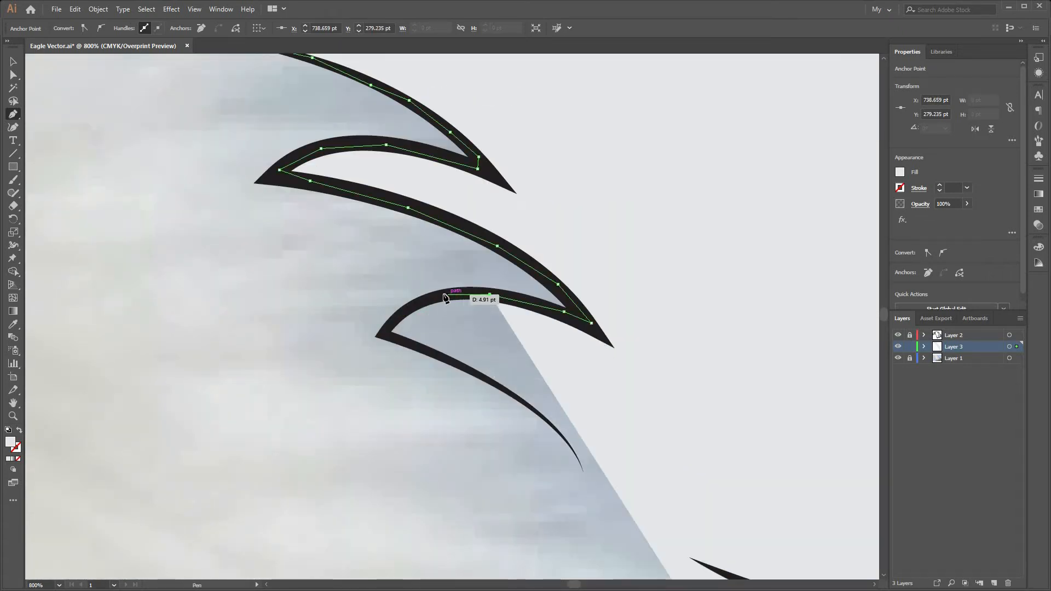
# Round the lower inner corner of the second feather mark and follow its thin tail stroke to the end.
pyautogui.click(452, 298)
pyautogui.click(408, 310)
pyautogui.hotkey('ctrl', 'z')
pyautogui.click(400, 320)
pyautogui.moveTo(390, 328); pyautogui.dragTo(385, 296)
pyautogui.scroll(1, 382, 299)
pyautogui.click(381, 299)
pyautogui.click(391, 316)
pyautogui.moveTo(530, 377); pyautogui.dragTo(352, 282)
pyautogui.click(329, 251)
pyautogui.click(360, 267)
pyautogui.moveTo(410, 314); pyautogui.dragTo(402, 253)
pyautogui.click(404, 248)
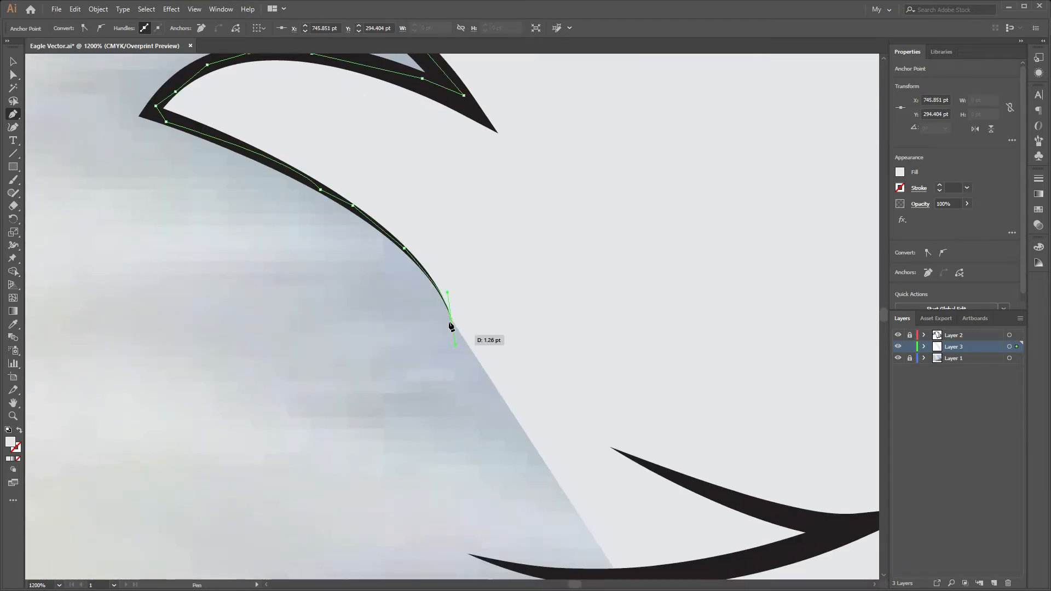
pyautogui.click(454, 323)
# Draw a curved feather notch below the second mark's tail and sweep the inner edge onto the small V-shaped mark.
pyautogui.hotkey('ctrl', '-')
pyautogui.scroll(1, 481, 327)
pyautogui.moveTo(446, 298); pyautogui.dragTo(430, 266)
pyautogui.hotkey('ctrl', 'z')
pyautogui.moveTo(517, 416); pyautogui.dragTo(519, 422)
pyautogui.click(510, 358)
pyautogui.moveTo(604, 426); pyautogui.dragTo(713, 414)
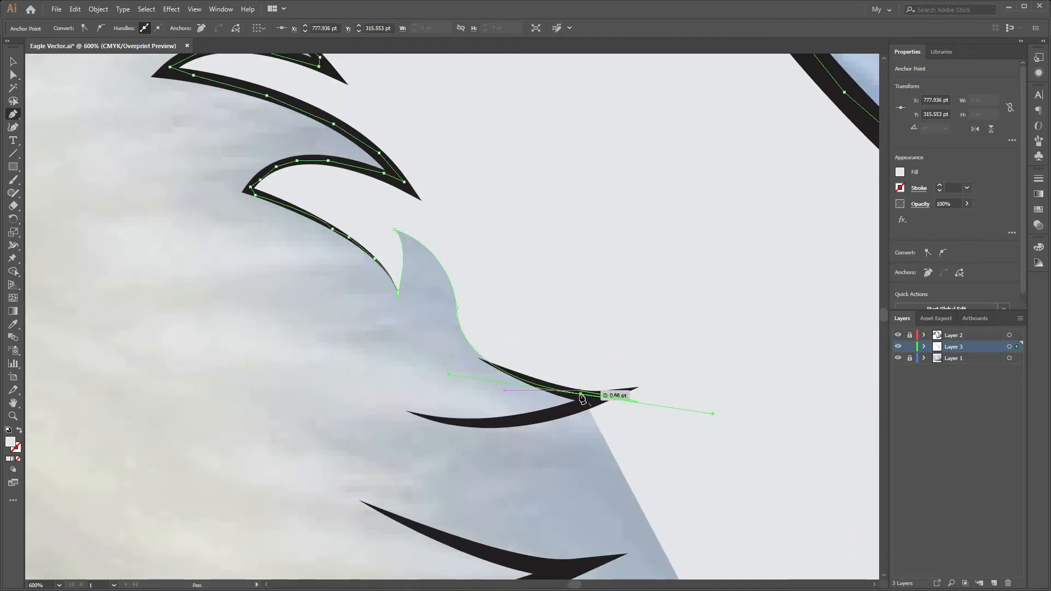
# Trace the edge through the small V-shaped mark and add a curved feather point beneath it.
pyautogui.click(580, 394)
pyautogui.moveTo(582, 395); pyautogui.dragTo(479, 289)
pyautogui.click(487, 290)
pyautogui.click(434, 311)
pyautogui.click(392, 317)
pyautogui.moveTo(513, 363); pyautogui.dragTo(564, 350)
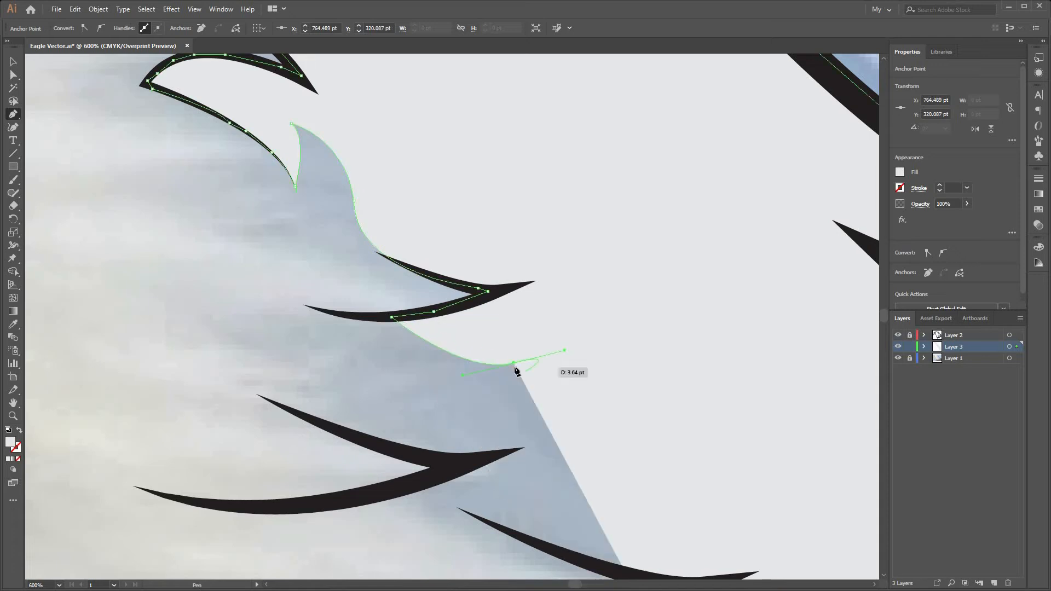
pyautogui.click(327, 362)
# Carry the inner edge through the next larger V-shaped mark and curve it onto the upper stroke of the mark below.
pyautogui.moveTo(492, 438); pyautogui.dragTo(589, 363)
pyautogui.moveTo(169, 398); pyautogui.dragTo(136, 411)
pyautogui.click(284, 407)
pyautogui.moveTo(266, 313); pyautogui.dragTo(188, 176)
pyautogui.click(478, 322)
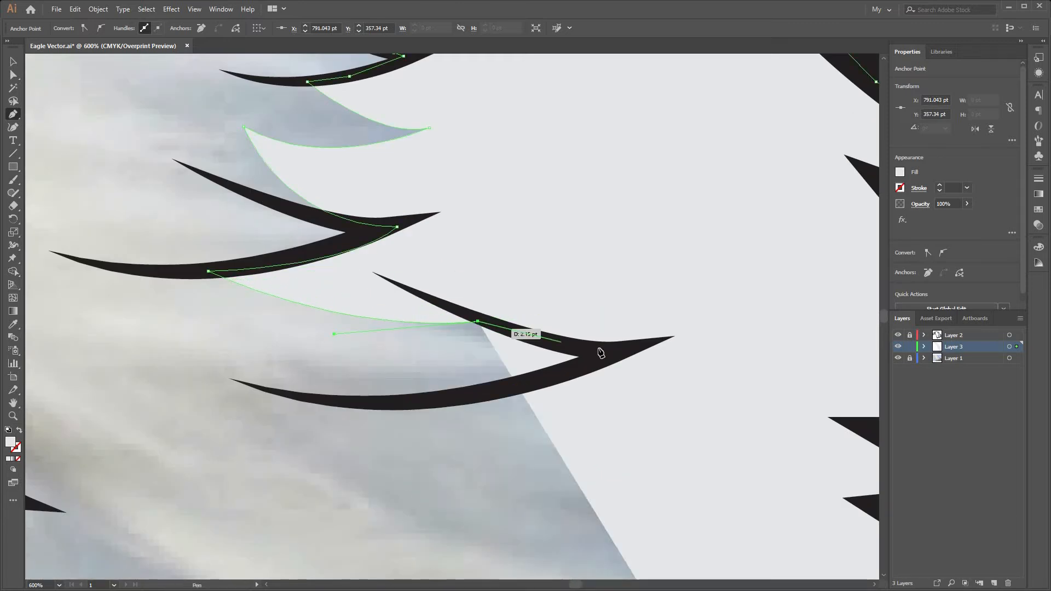
# Trace the inner edge around the V-shaped mark's tip and lower stroke and add a curved feather notch beneath it.
pyautogui.click(606, 352)
pyautogui.click(550, 377)
pyautogui.click(431, 402)
pyautogui.moveTo(642, 480); pyautogui.dragTo(503, 374)
pyautogui.moveTo(615, 375)
pyautogui.mouseDown()
pyautogui.moveTo(497, 334)
pyautogui.moveTo(614, 364)
pyautogui.mouseUp()
# Carry the inner edge around the next V-shaped mark's corner and along its lower stroke to the thin tail end.
pyautogui.scroll(-4, 516, 382)
pyautogui.scroll(2, 470, 303)
pyautogui.click(532, 324)
pyautogui.scroll(1, 536, 361)
pyautogui.click(578, 378)
pyautogui.click(542, 385)
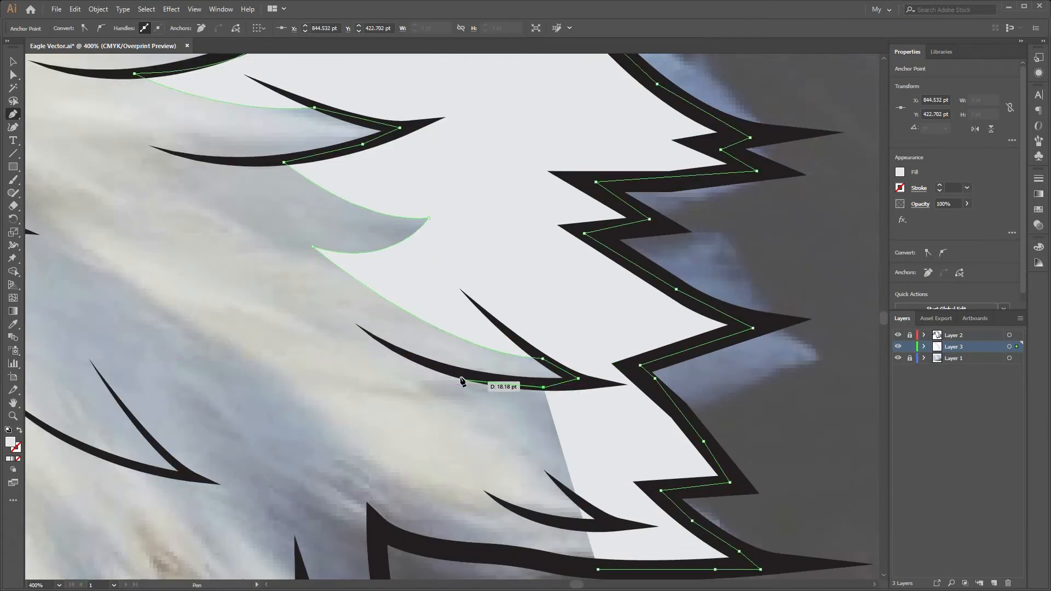
pyautogui.click(460, 374)
pyautogui.moveTo(355, 323); pyautogui.dragTo(314, 294)
pyautogui.click(356, 324)
# Draw two small curved feather points beneath that mark's tail, running down towards the neck's lower outline.
pyautogui.moveTo(428, 402); pyautogui.dragTo(480, 402)
pyautogui.click(428, 402)
pyautogui.moveTo(360, 402); pyautogui.dragTo(328, 384)
pyautogui.scroll(-1, 361, 403)
pyautogui.click(359, 363)
pyautogui.moveTo(430, 459); pyautogui.dragTo(462, 474)
pyautogui.click(430, 458)
pyautogui.moveTo(325, 373); pyautogui.dragTo(307, 318)
# Curve the inner edge down to the lower neck outline, close the large shading shape along it, and deselect.
pyautogui.click(379, 499)
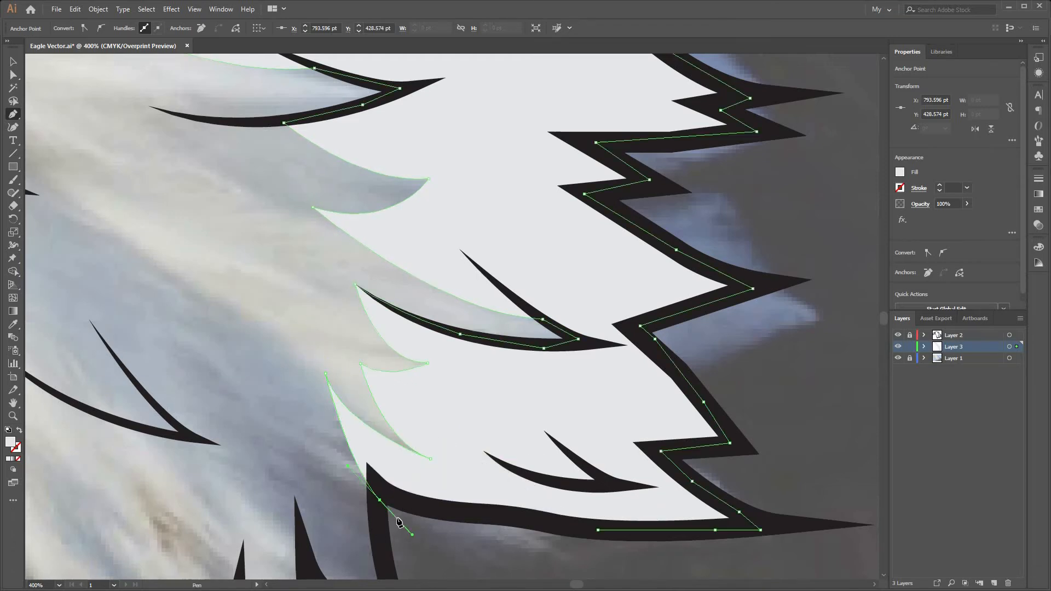
pyautogui.moveTo(380, 500); pyautogui.dragTo(364, 394)
pyautogui.click(407, 399)
pyautogui.click(510, 414)
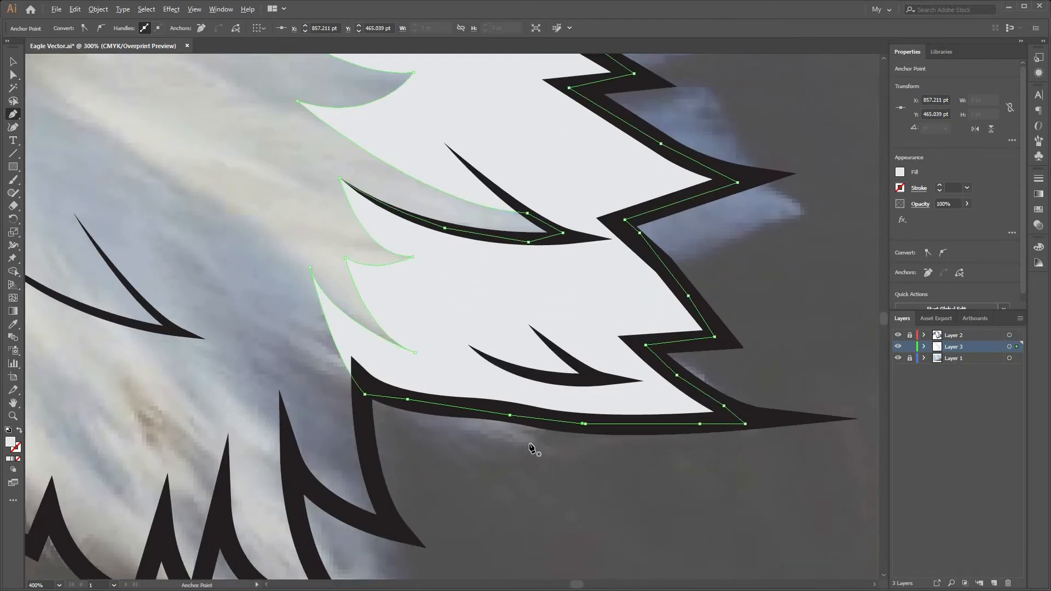
pyautogui.scroll(-3, 529, 449)
pyautogui.moveTo(396, 288); pyautogui.dragTo(543, 377)
pyautogui.press('v')
pyautogui.click(451, 265)
# Start a new light grey shape at the jagged lower neck fringe and place its first spiky feather points.
pyautogui.scroll(-2, 452, 265)
pyautogui.scroll(3, 444, 263)
pyautogui.moveTo(601, 550); pyautogui.dragTo(602, 350)
pyautogui.press('p')
pyautogui.click(503, 473)
pyautogui.moveTo(534, 438); pyautogui.dragTo(561, 398)
pyautogui.click(489, 362)
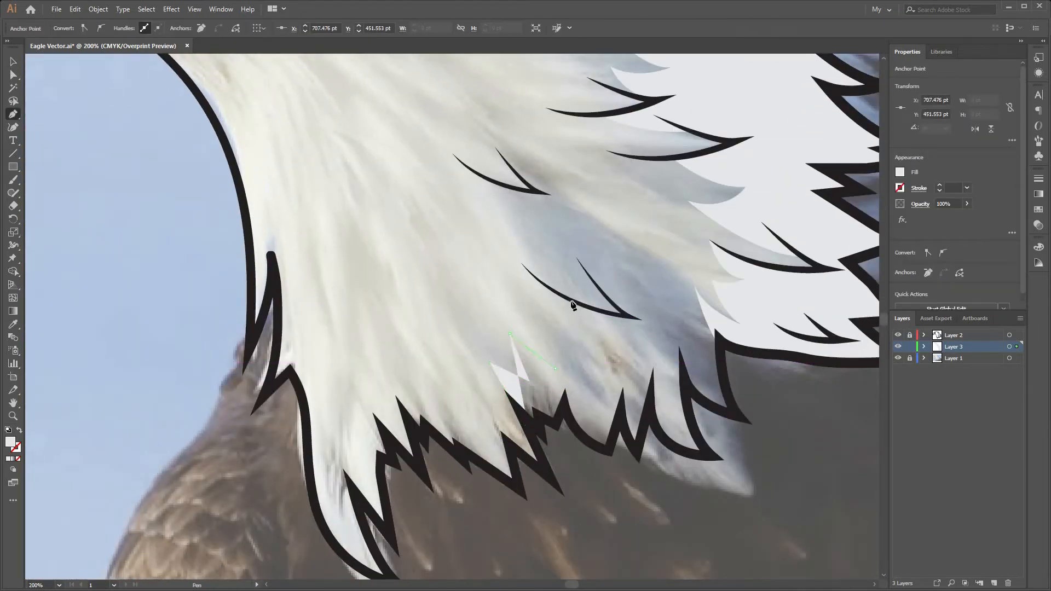
# Continue the fringe shape's upper edge as a zigzag of feather points below the lowest V-shaped mark.
pyautogui.click(616, 360)
pyautogui.click(608, 331)
pyautogui.click(644, 352)
pyautogui.click(643, 328)
pyautogui.click(682, 341)
pyautogui.click(673, 314)
pyautogui.scroll(1, 712, 388)
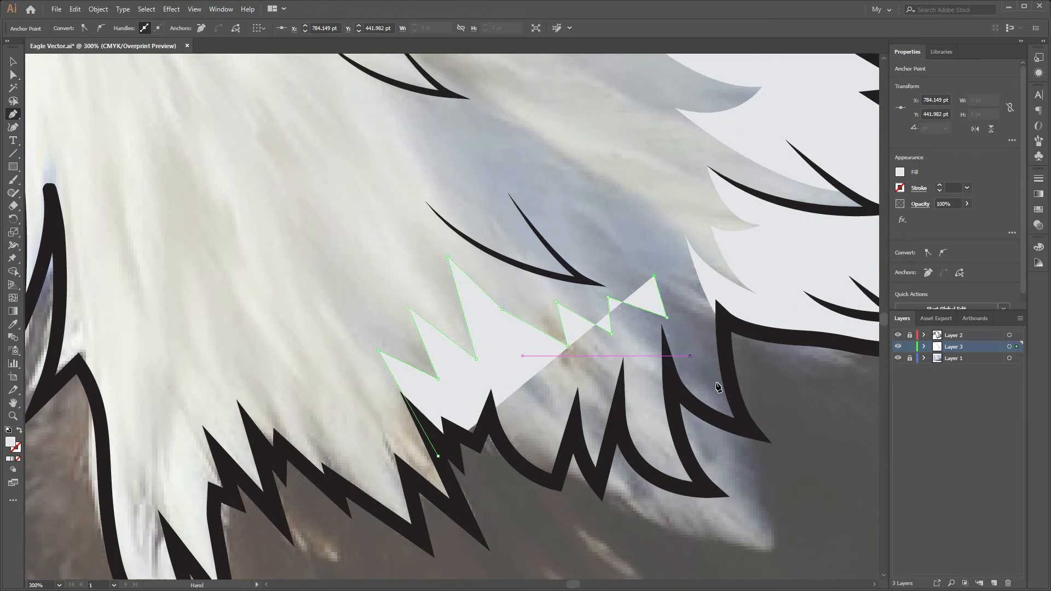
# Bring the fringe shape down onto the black outline and trace around the rearmost feather tip.
pyautogui.click(729, 380)
pyautogui.click(742, 418)
pyautogui.click(754, 431)
pyautogui.click(697, 406)
pyautogui.click(669, 379)
pyautogui.click(677, 411)
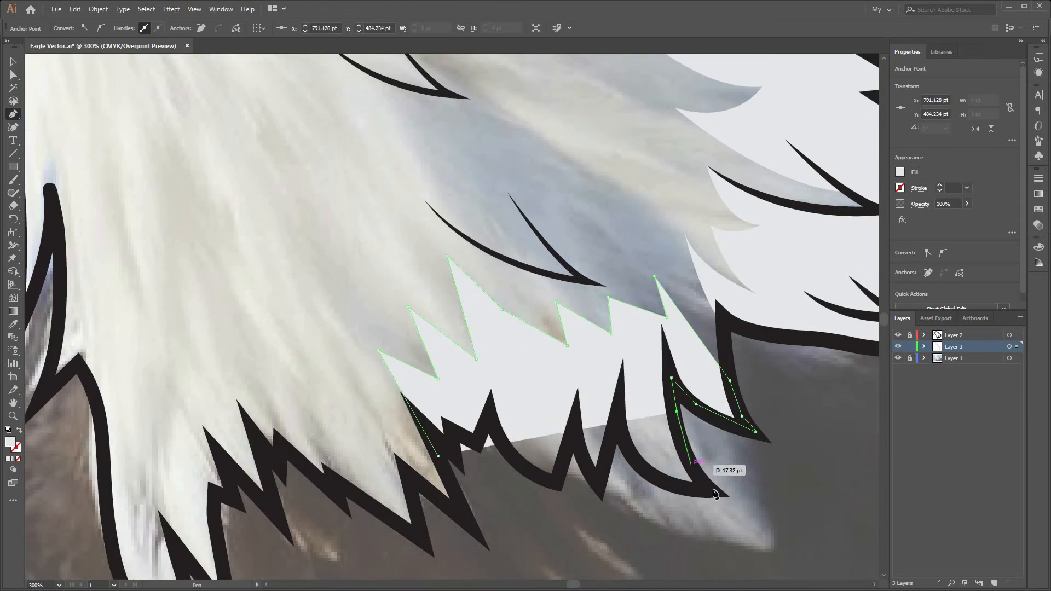
# Trace the fringe shape along the black outline through the next pointed feather tips towards its starting point.
pyautogui.click(706, 487)
pyautogui.click(685, 484)
pyautogui.click(647, 470)
pyautogui.click(619, 438)
pyautogui.click(617, 413)
pyautogui.click(602, 471)
pyautogui.click(589, 475)
pyautogui.click(571, 430)
pyautogui.click(553, 481)
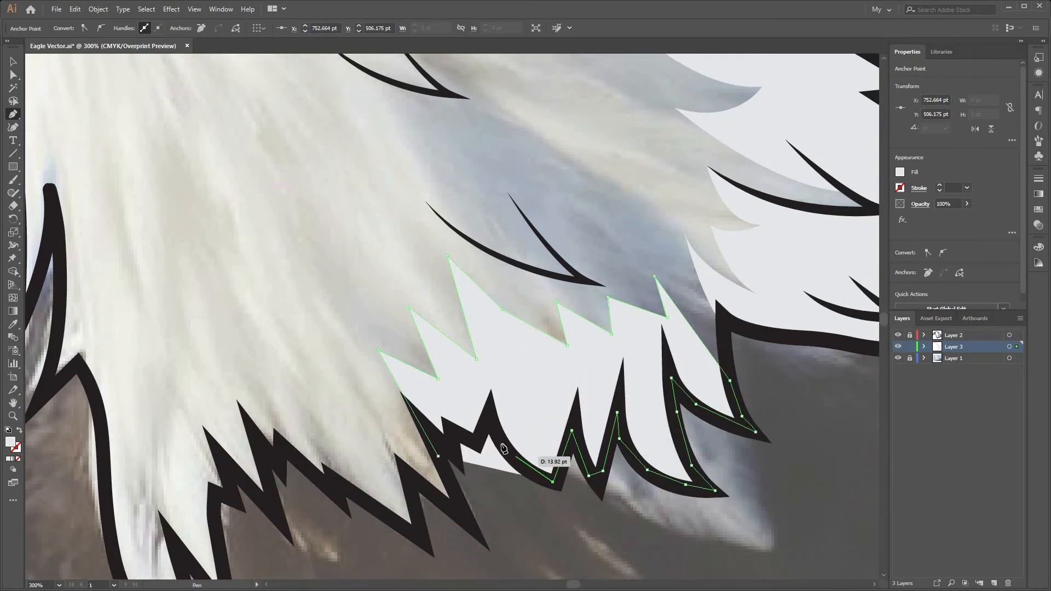
# Close the fringe shading shape at its starting point and deselect it.
pyautogui.click(437, 455)
pyautogui.press('v')
pyautogui.scroll(-2, 438, 455)
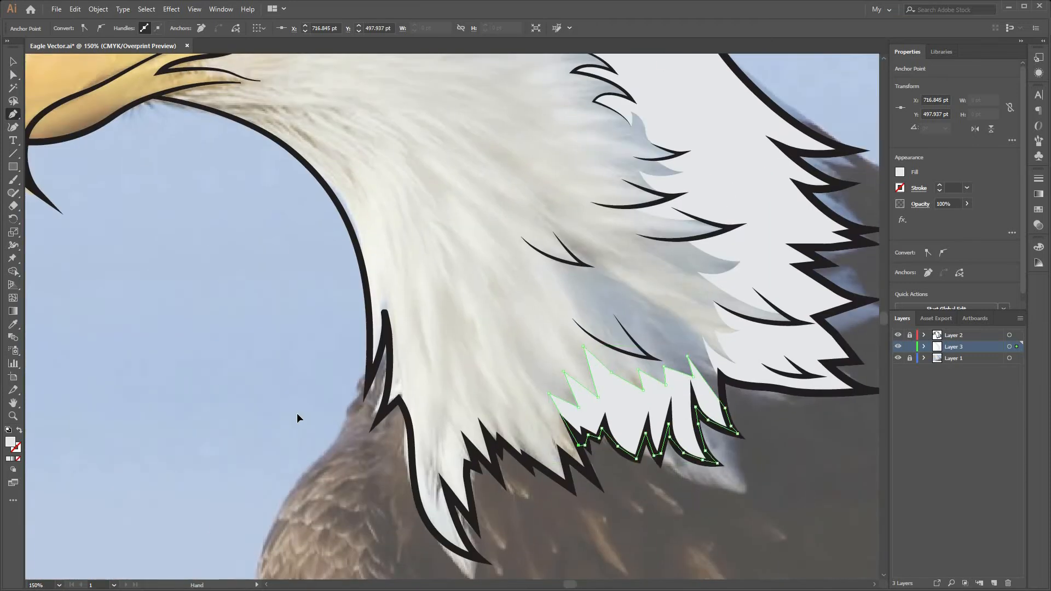
pyautogui.click(297, 413)
# Start a zigzag shading tuft beside the upper V-shaped mark and run its spiky outer edge down the lower neck.
pyautogui.scroll(1, 534, 295)
pyautogui.press('p')
pyautogui.click(600, 254)
pyautogui.click(686, 286)
pyautogui.click(632, 276)
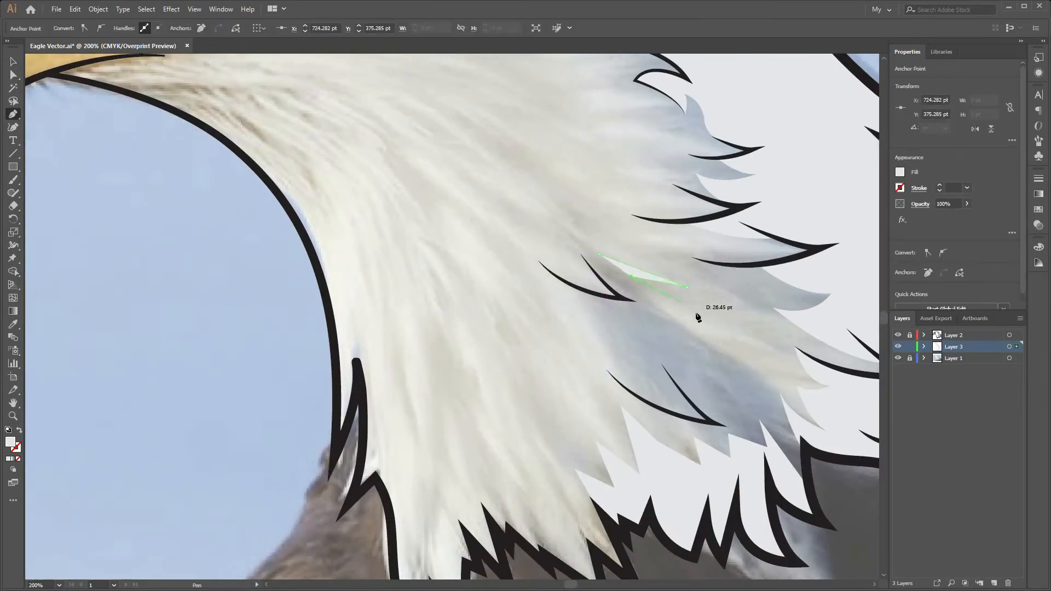
pyautogui.click(729, 400)
pyautogui.scroll(1, 704, 353)
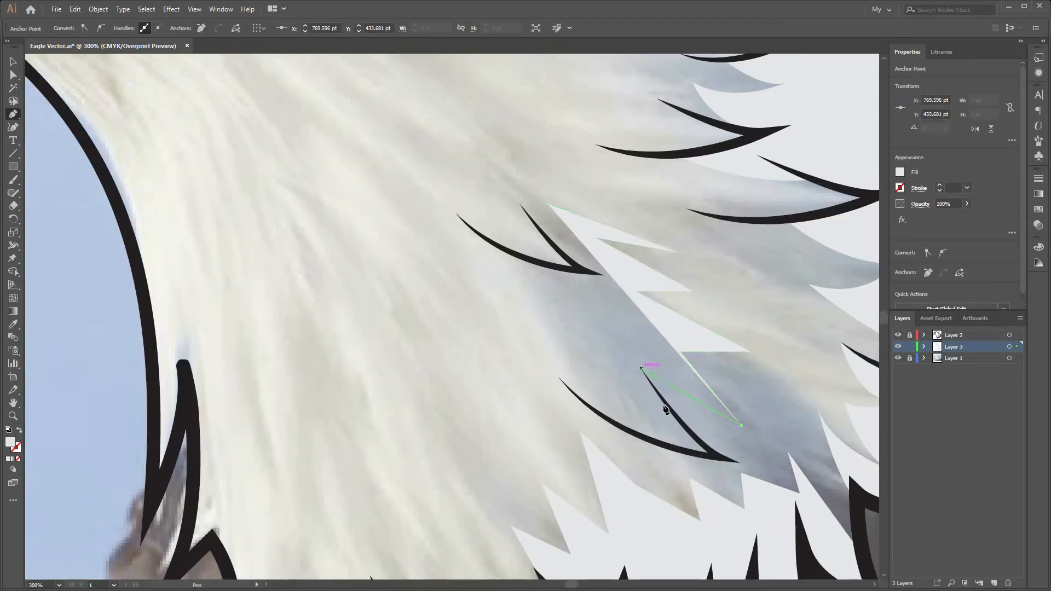
# Return the tuft's inner edge upwards in a zigzag from the lower V-shaped mark.
pyautogui.click(641, 368)
pyautogui.click(661, 362)
pyautogui.click(650, 334)
pyautogui.click(706, 339)
pyautogui.click(604, 297)
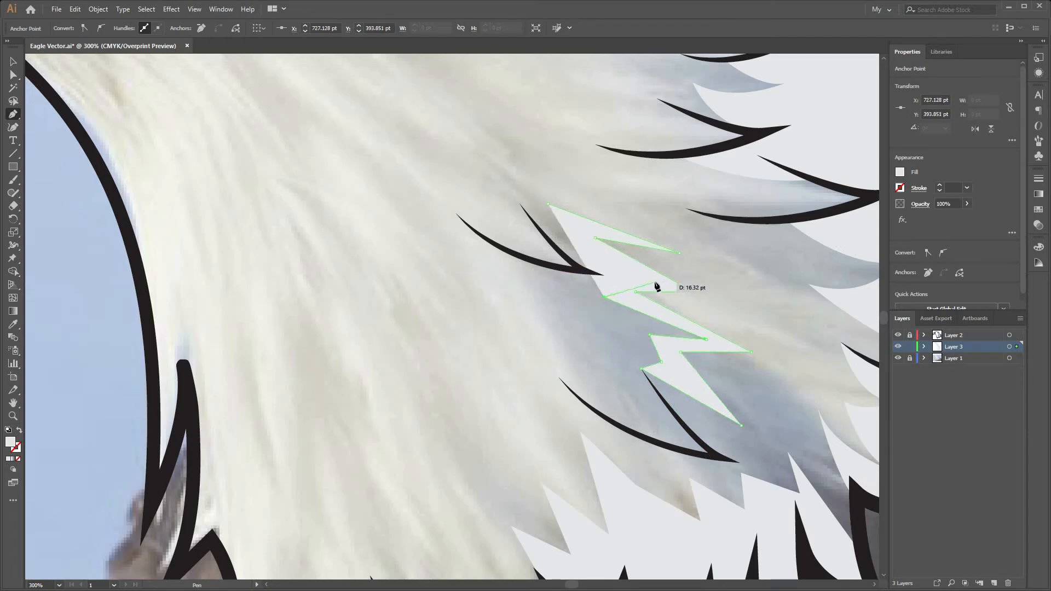
pyautogui.click(652, 280)
# Place the last inner points of the lower neck tuft, close it at its top point, and deselect it.
pyautogui.press('a')
pyautogui.moveTo(595, 256); pyautogui.dragTo(582, 199)
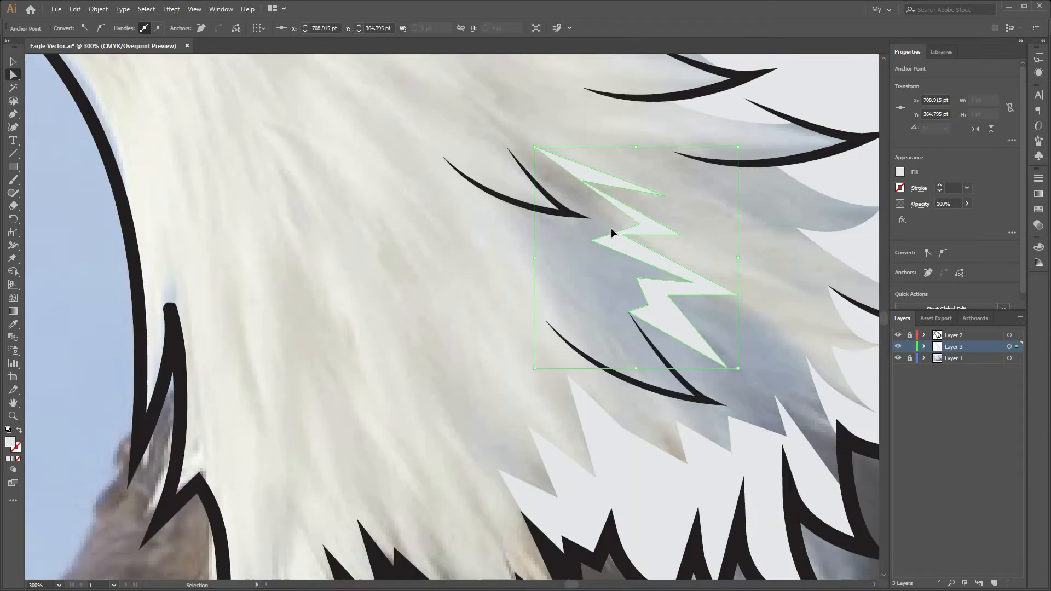
pyautogui.click(617, 218)
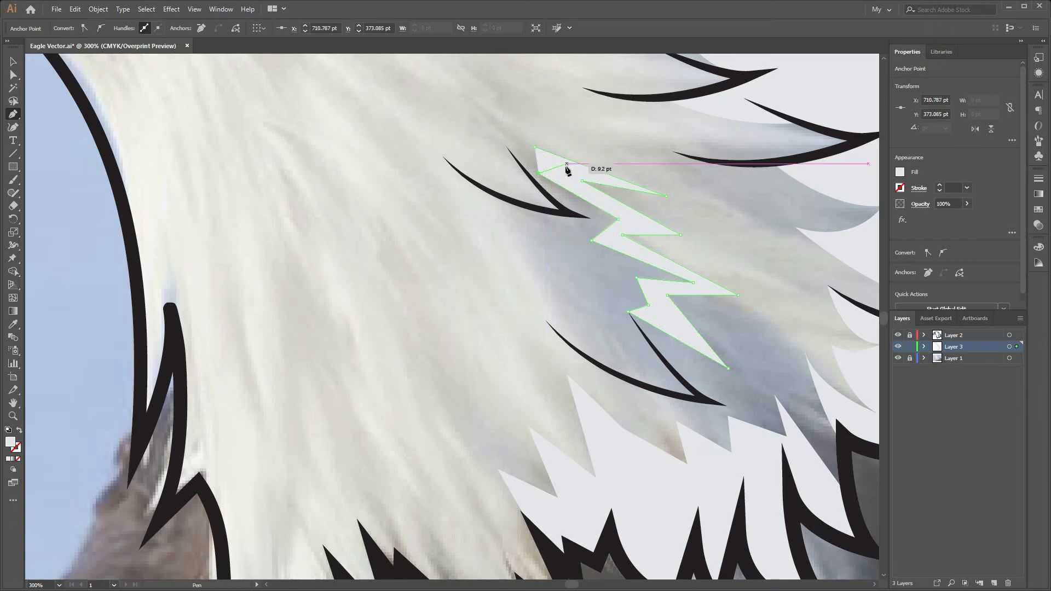
pyautogui.click(534, 147)
pyautogui.scroll(-1, 534, 147)
pyautogui.press('v')
pyautogui.click(504, 203)
# Draw a light grey zigzag feather tuft on the head behind the eye, beneath the upper crescent marks.
pyautogui.scroll(-1, 493, 230)
pyautogui.moveTo(387, 245); pyautogui.dragTo(499, 307)
pyautogui.press('p')
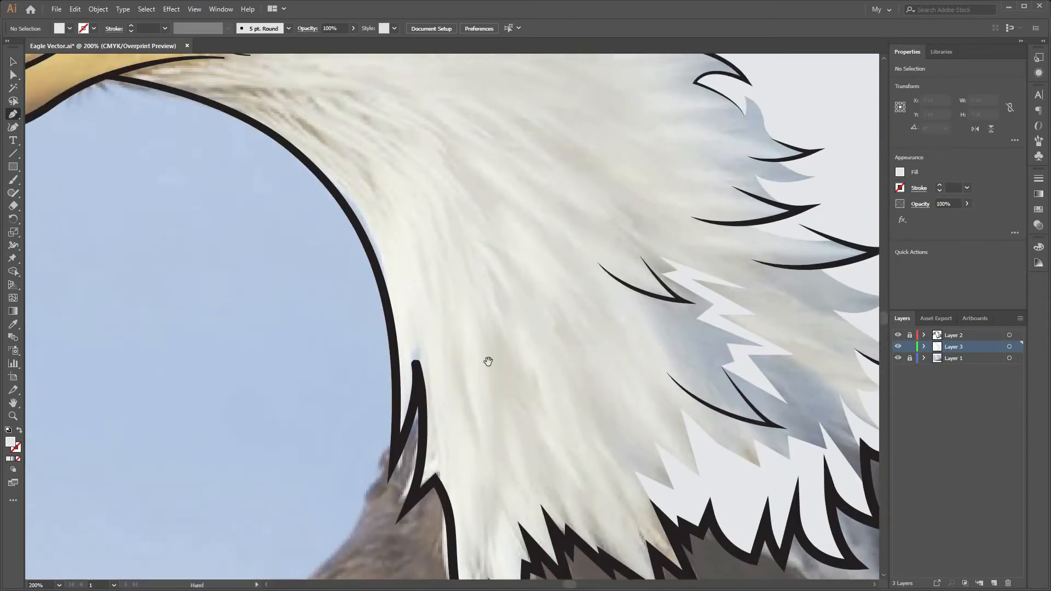
pyautogui.scroll(-3, 487, 328)
pyautogui.scroll(1, 493, 180)
pyautogui.moveTo(494, 180); pyautogui.dragTo(537, 199)
pyautogui.scroll(1, 537, 200)
pyautogui.click(545, 222)
pyautogui.moveTo(620, 230)
pyautogui.mouseDown()
pyautogui.moveTo(641, 245)
pyautogui.moveTo(621, 247)
pyautogui.mouseUp()
pyautogui.scroll(1, 620, 230)
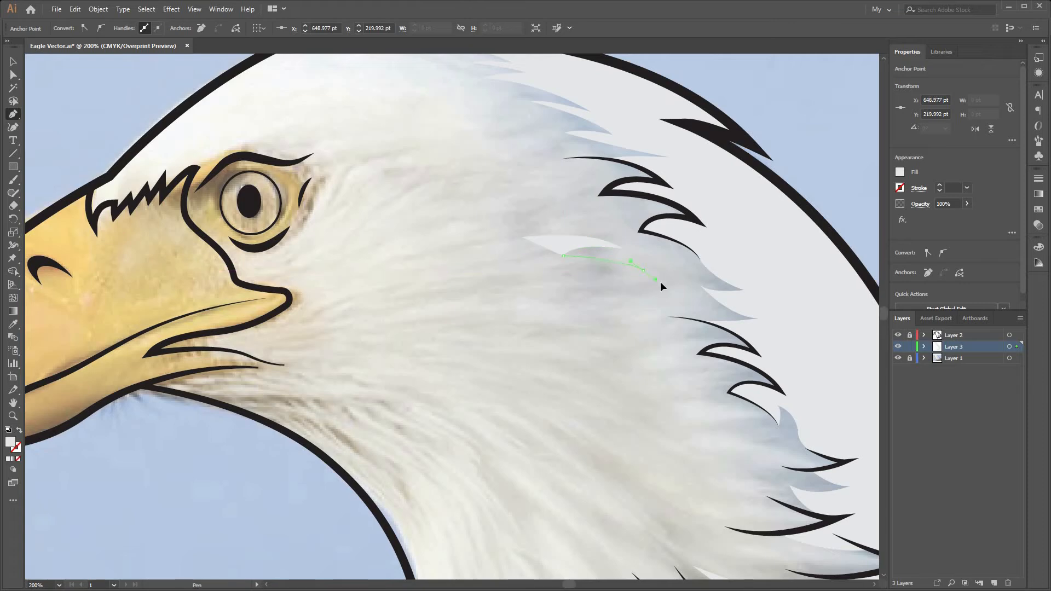
pyautogui.click(594, 285)
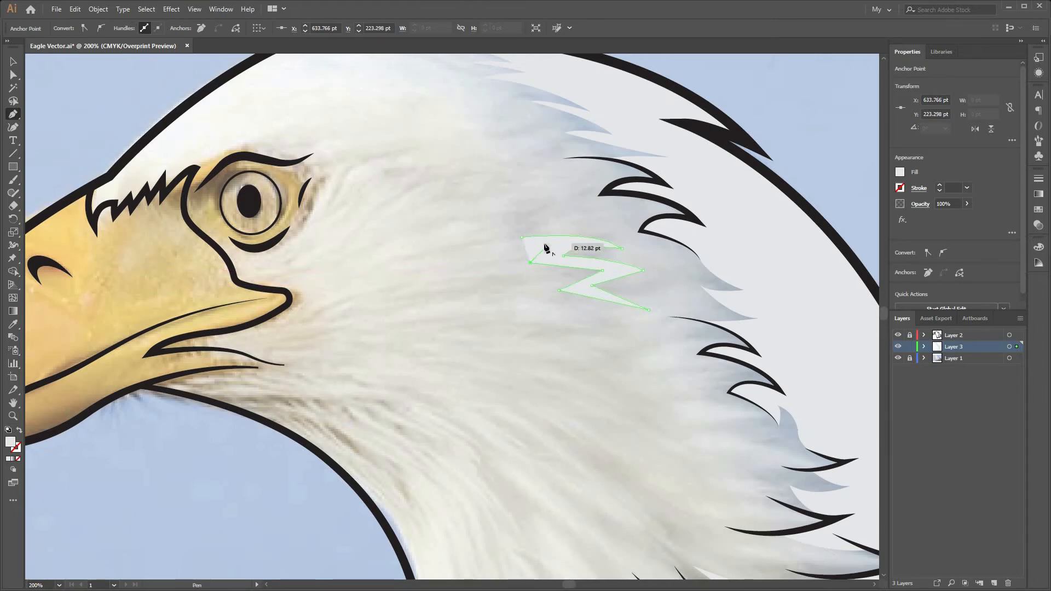
# Finish the tuft behind the eye and add a similar zigzag tuft beneath the lower crescent marks.
pyautogui.scroll(-2, 541, 237)
pyautogui.press('v')
pyautogui.click(566, 243)
pyautogui.moveTo(614, 305); pyautogui.dragTo(519, 164)
pyautogui.click(578, 254)
pyautogui.scroll(1, 428, 301)
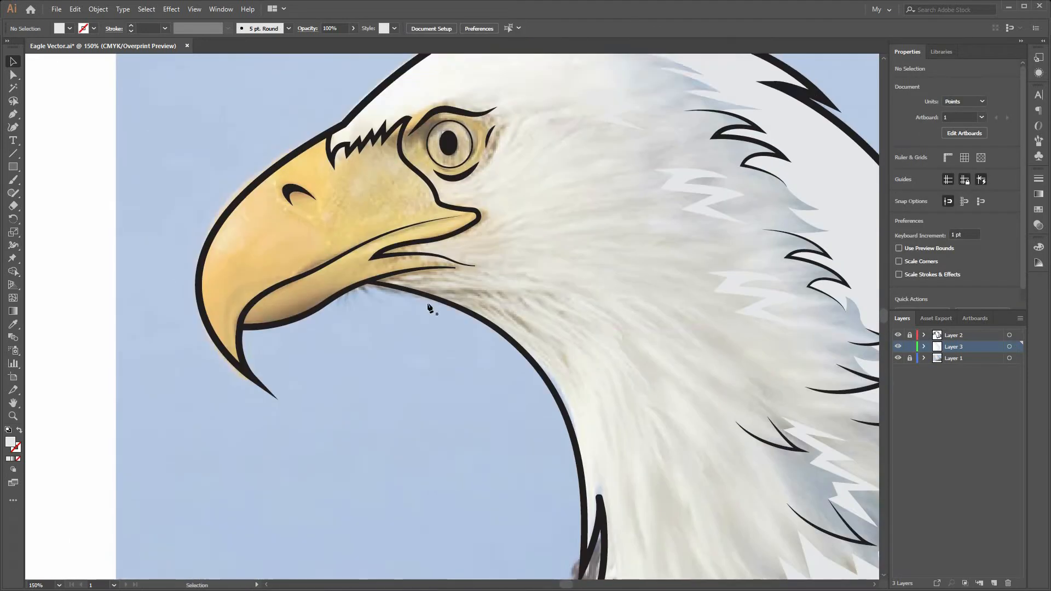
# Draw a closed tuft with curved feather points on the throat below the jaw and deselect it.
pyautogui.scroll(-1, 429, 304)
pyautogui.press('p')
pyautogui.click(520, 281)
pyautogui.moveTo(567, 336); pyautogui.dragTo(573, 369)
pyautogui.keyDown('alt'); pyautogui.click(567, 336); pyautogui.keyUp('alt')
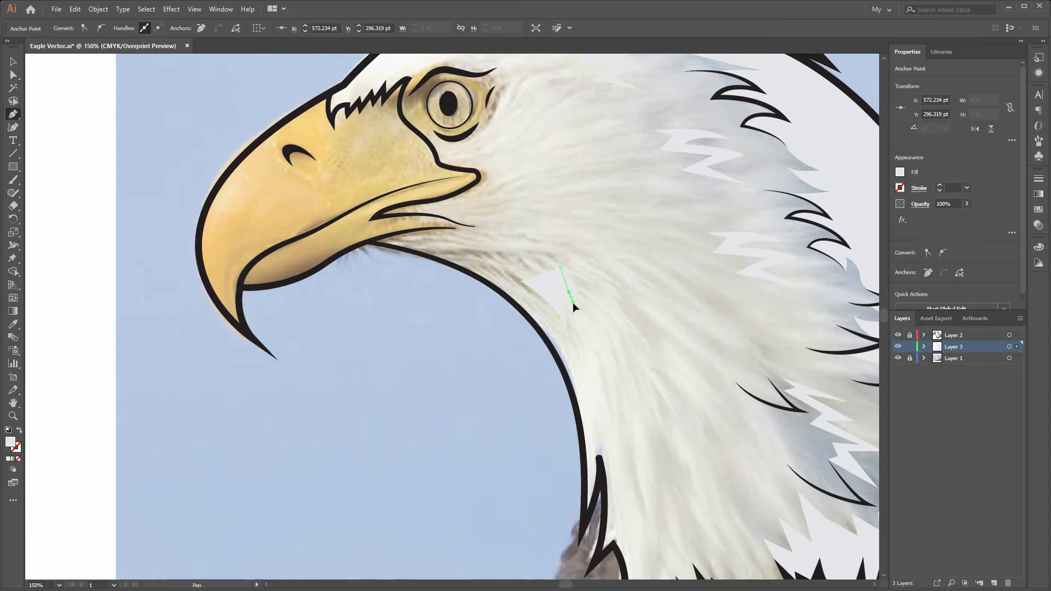
pyautogui.scroll(1, 570, 295)
pyautogui.click(571, 297)
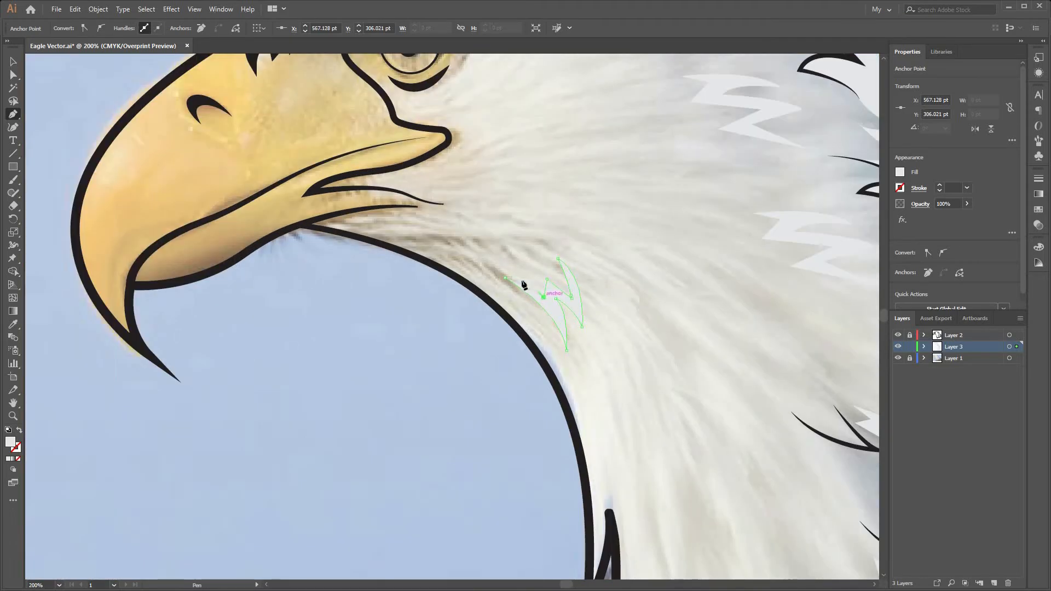
pyautogui.click(505, 278)
pyautogui.scroll(-1, 491, 338)
pyautogui.keyDown('ctrl'); pyautogui.click(497, 338); pyautogui.keyUp('ctrl')
# Draw a tall three-pointed tuft with curved sides on the lower front of the neck and deselect it.
pyautogui.scroll(-1, 497, 337)
pyautogui.moveTo(520, 326); pyautogui.dragTo(494, 252)
pyautogui.click(602, 437)
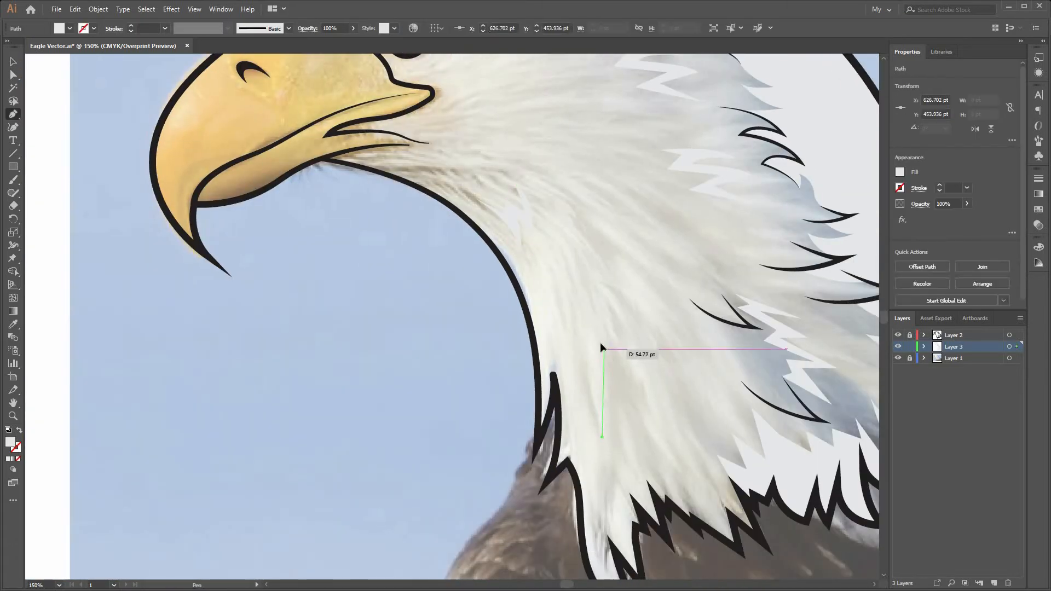
pyautogui.moveTo(602, 345); pyautogui.dragTo(584, 311)
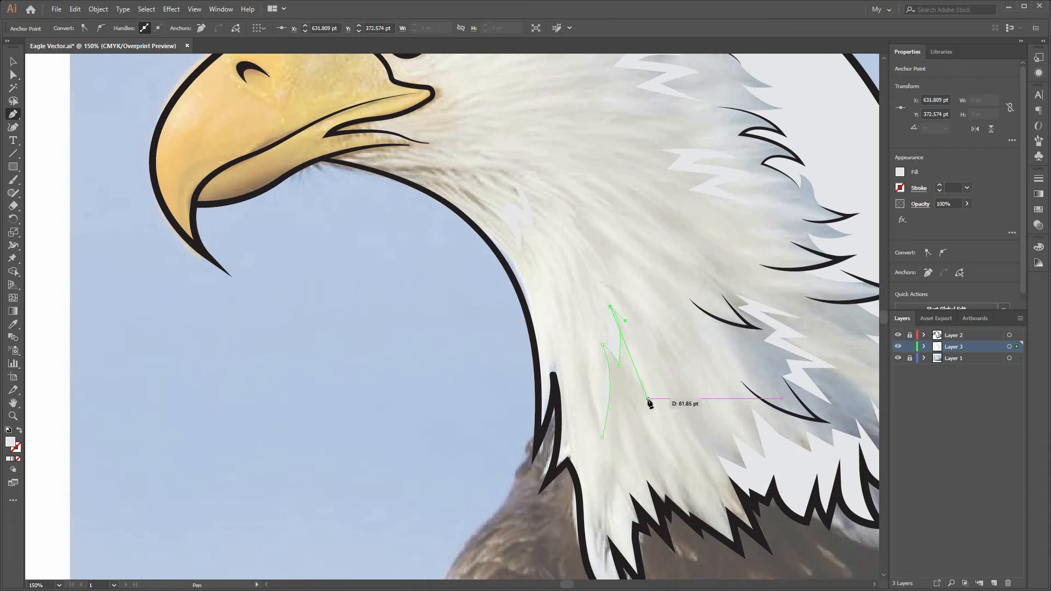
pyautogui.moveTo(648, 399); pyautogui.dragTo(642, 431)
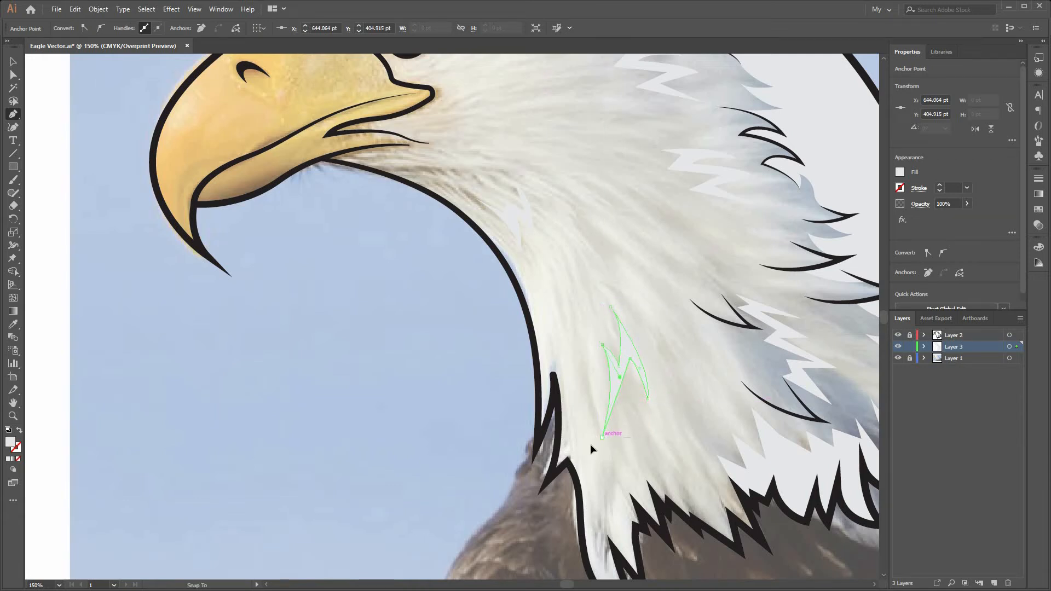
pyautogui.keyDown('ctrl'); pyautogui.click(456, 408); pyautogui.keyUp('ctrl')
# Draw a slim curved tuft between the throat and lower neck tufts, refine its small hook's curve, and deselect it.
pyautogui.moveTo(572, 236); pyautogui.dragTo(551, 303)
pyautogui.click(548, 290)
pyautogui.moveTo(586, 345); pyautogui.dragTo(582, 306)
pyautogui.scroll(3, 582, 308)
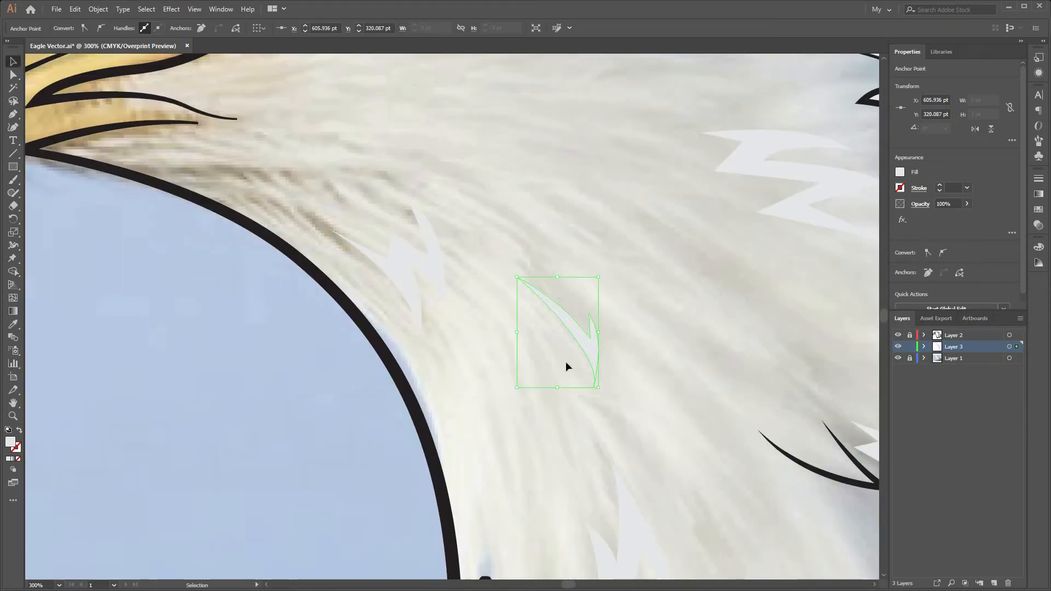
pyautogui.press('a')
pyautogui.scroll(1, 608, 348)
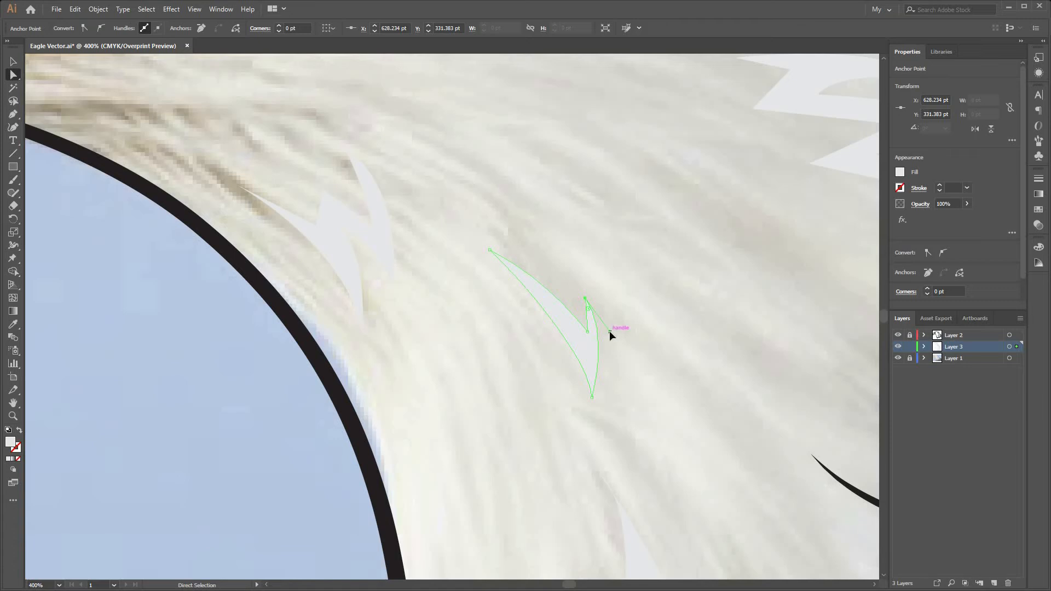
pyautogui.click(646, 323)
# Draw a closed straight-edged zigzag tuft on the cheek behind the mouth corner and deselect it.
pyautogui.scroll(-4, 645, 324)
pyautogui.moveTo(685, 280); pyautogui.dragTo(625, 297)
pyautogui.scroll(-1, 626, 294)
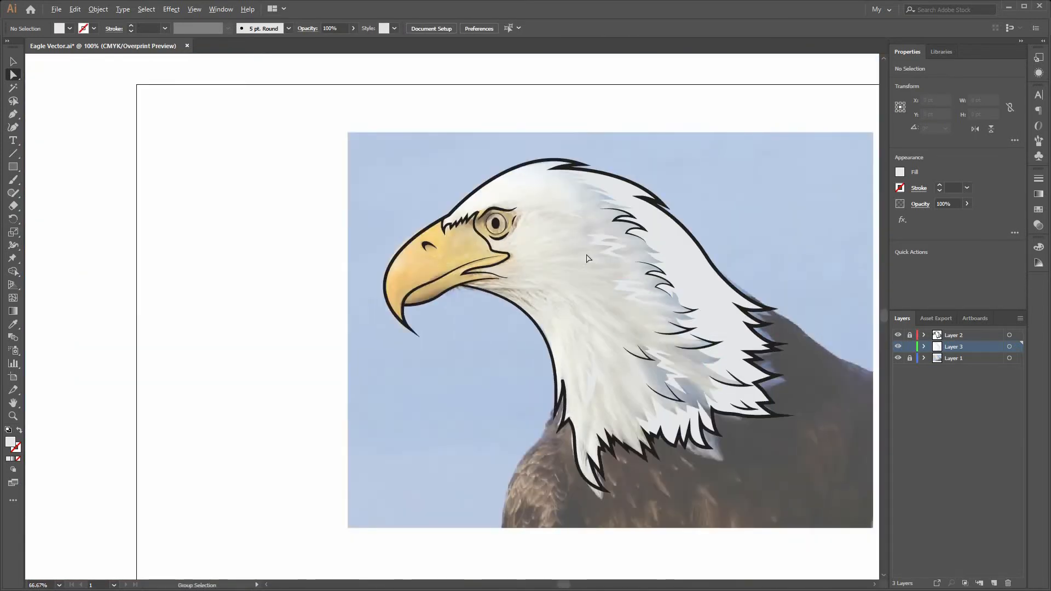
pyautogui.scroll(2, 588, 257)
pyautogui.press('p')
pyautogui.click(511, 229)
pyautogui.click(577, 246)
pyautogui.click(539, 252)
pyautogui.click(583, 271)
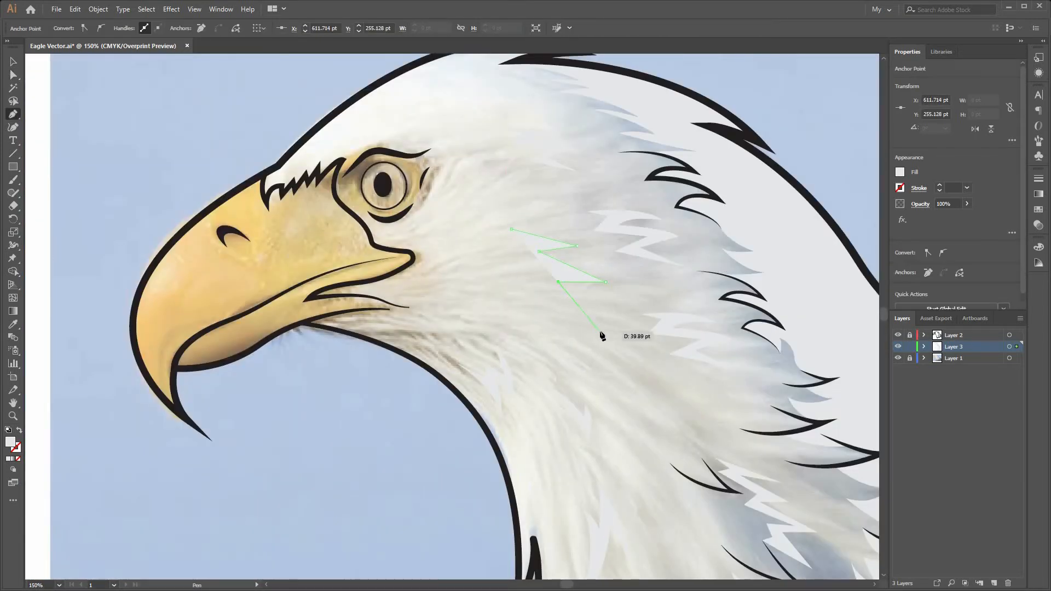
pyautogui.click(506, 229)
pyautogui.scroll(-2, 514, 232)
pyautogui.press('v')
pyautogui.click(539, 241)
# Hide the eagle photo on Layer 1.
pyautogui.click(897, 358)
pyautogui.scroll(2, 537, 241)
pyautogui.moveTo(506, 206); pyautogui.dragTo(550, 328)
pyautogui.moveTo(520, 368); pyautogui.dragTo(490, 272)
pyautogui.click(421, 462)
pyautogui.click(425, 474)
pyautogui.hotkey('ctrl', 'z')
pyautogui.moveTo(594, 217); pyautogui.dragTo(499, 189)
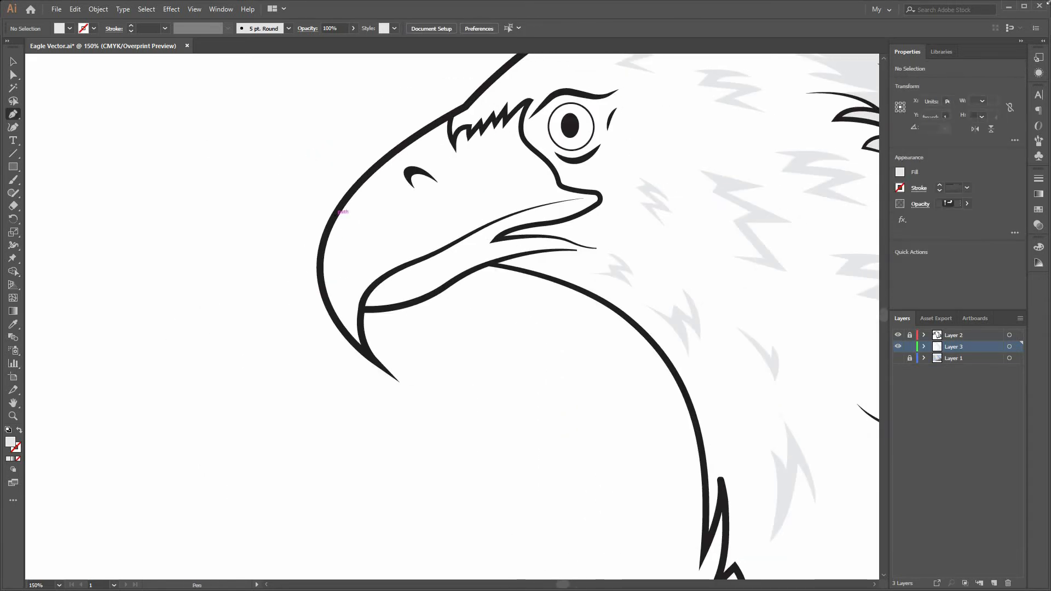
# Set the fill to yellow and start a beak shape at the hooked tip, tracing up the front outline.
pyautogui.click(70, 28)
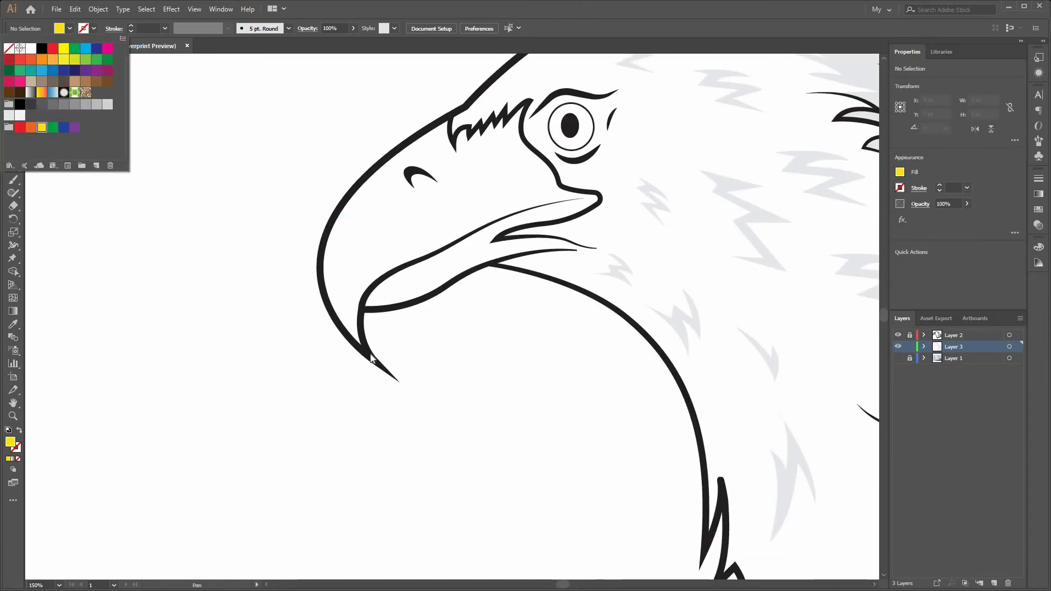
pyautogui.click(370, 359)
pyautogui.scroll(2, 333, 320)
pyautogui.moveTo(305, 236); pyautogui.dragTo(303, 335)
pyautogui.moveTo(303, 338); pyautogui.dragTo(314, 249)
pyautogui.moveTo(321, 255); pyautogui.dragTo(268, 333)
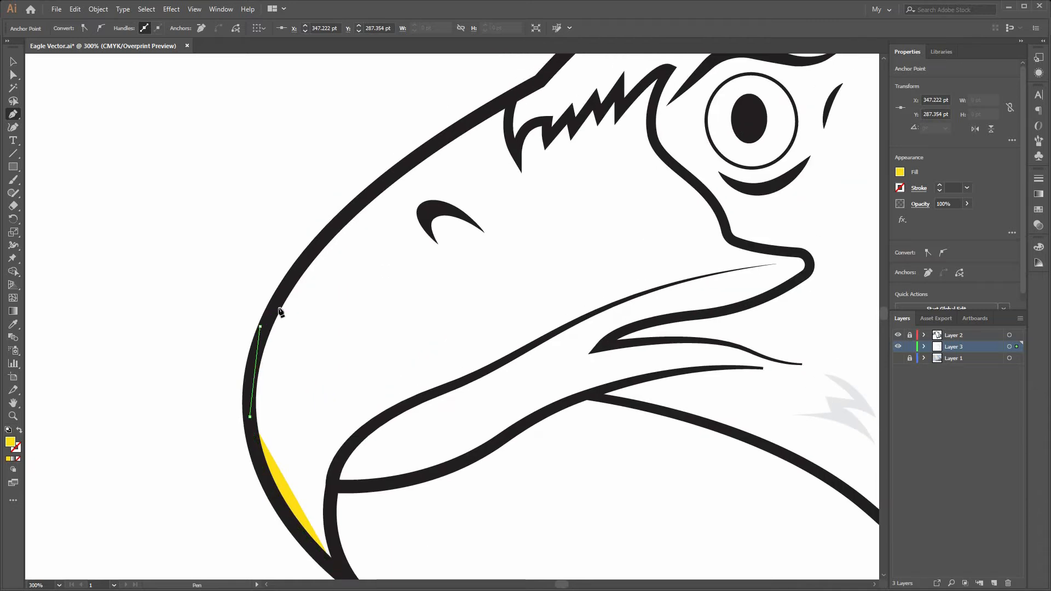
# Continue the yellow beak shape along the upper outline to the forehead and down into the first notch.
pyautogui.click(289, 281)
pyautogui.moveTo(366, 197); pyautogui.dragTo(301, 272)
pyautogui.click(301, 272)
pyautogui.click(381, 207)
pyautogui.scroll(1, 427, 189)
pyautogui.click(455, 163)
pyautogui.click(447, 197)
pyautogui.click(454, 236)
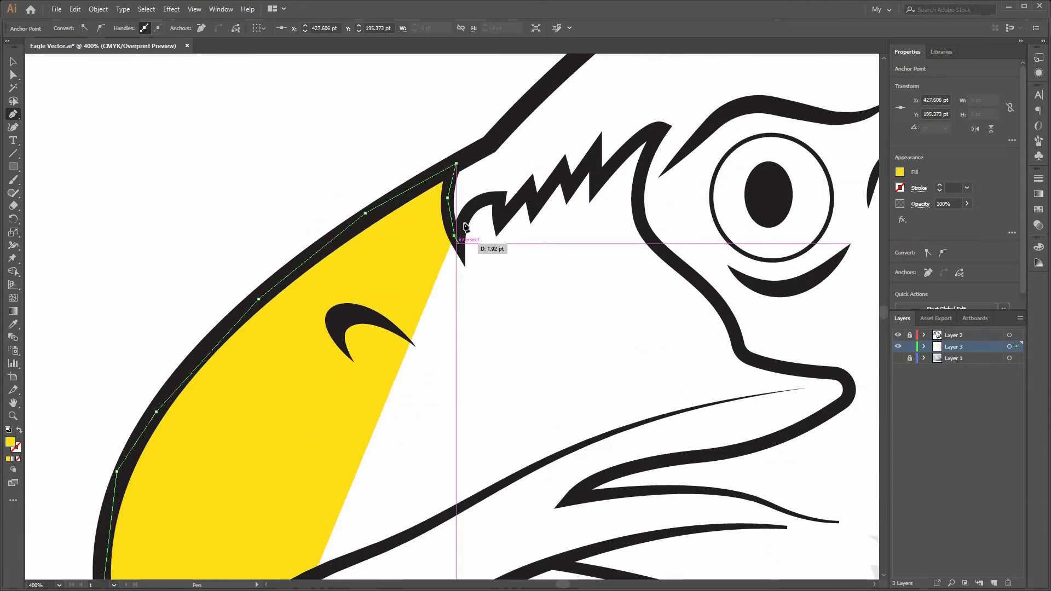
# Follow the jagged black feather line between the forehead and the eye with zigzag points of the beak shape.
pyautogui.click(466, 213)
pyautogui.click(496, 197)
pyautogui.click(499, 217)
pyautogui.click(529, 187)
pyautogui.click(533, 208)
pyautogui.click(561, 170)
pyautogui.moveTo(576, 196); pyautogui.dragTo(445, 238)
pyautogui.click(433, 229)
pyautogui.click(464, 194)
pyautogui.click(464, 226)
pyautogui.click(525, 170)
pyautogui.click(514, 200)
# Trace the beak shape's rear edge down in front of the eye to the bend above the mouth corner.
pyautogui.moveTo(545, 307); pyautogui.dragTo(437, 201)
pyautogui.hotkey('ctrl', 'z')
pyautogui.click(552, 311)
pyautogui.click(452, 217)
pyautogui.click(469, 254)
pyautogui.click(487, 274)
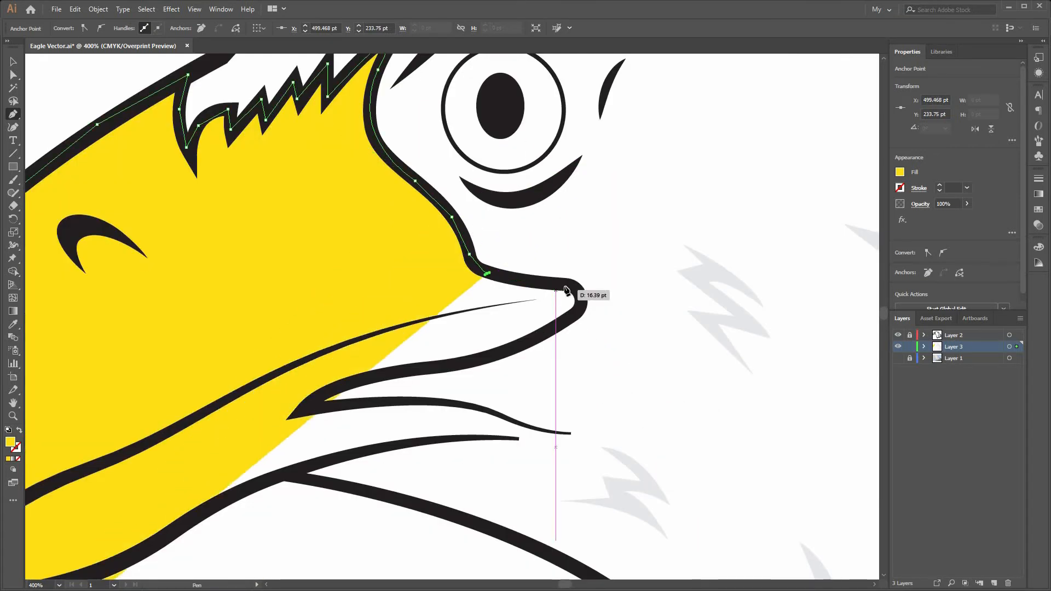
# Carry the beak shape around the rounded mouth corner and back along its underside.
pyautogui.click(543, 283)
pyautogui.click(581, 291)
pyautogui.click(582, 306)
pyautogui.click(551, 328)
pyautogui.click(470, 310)
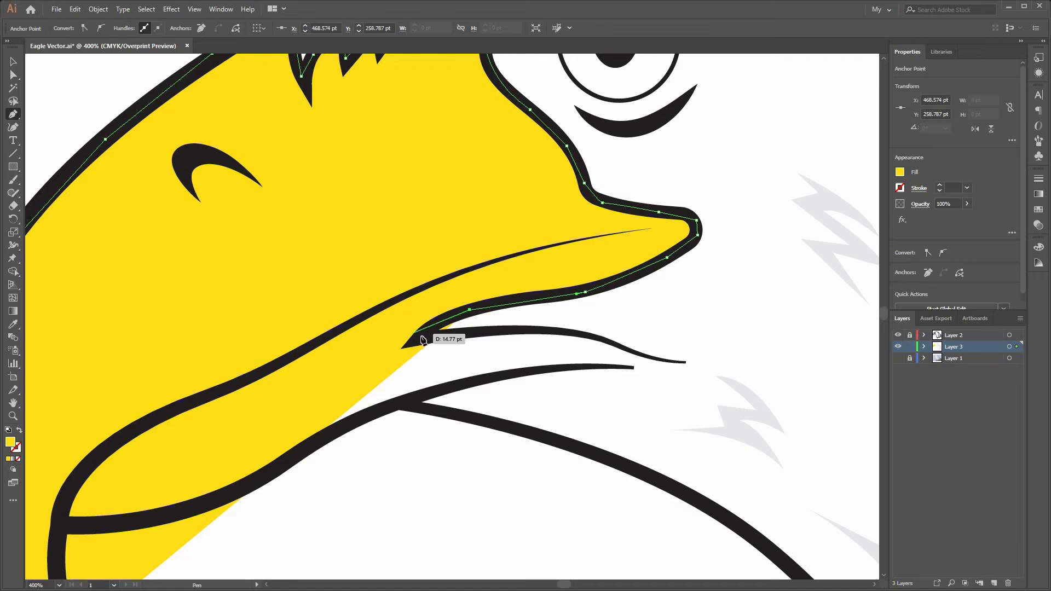
# Turn the beak shape at the inner mouth notch and follow the thin lower mouth line toward its tip.
pyautogui.click(422, 336)
pyautogui.scroll(1, 445, 333)
pyautogui.click(464, 334)
pyautogui.moveTo(493, 333); pyautogui.dragTo(294, 264)
pyautogui.click(404, 259)
pyautogui.click(479, 271)
pyautogui.click(530, 292)
pyautogui.click(580, 305)
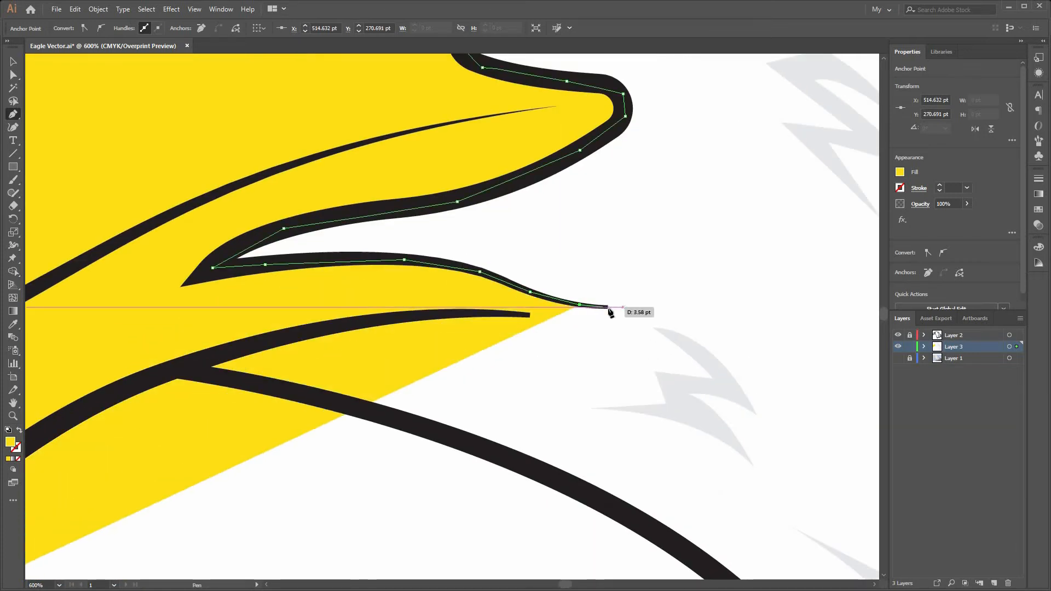
# Zigzag a small frayed fringe from the lower mouth line's tip to the end of the jaw line.
pyautogui.click(607, 307)
pyautogui.moveTo(636, 310); pyautogui.dragTo(614, 328)
pyautogui.hotkey('ctrl', 'z')
pyautogui.click(623, 315)
pyautogui.click(563, 313)
pyautogui.click(613, 329)
pyautogui.click(554, 320)
pyautogui.click(608, 354)
pyautogui.click(542, 323)
pyautogui.click(551, 347)
pyautogui.click(523, 322)
pyautogui.moveTo(443, 314); pyautogui.dragTo(496, 325)
pyautogui.hotkey('ctrl', '-')
pyautogui.hotkey('ctrl', 'z')
pyautogui.hotkey('ctrl', 'z')
pyautogui.scroll(-2, 584, 330)
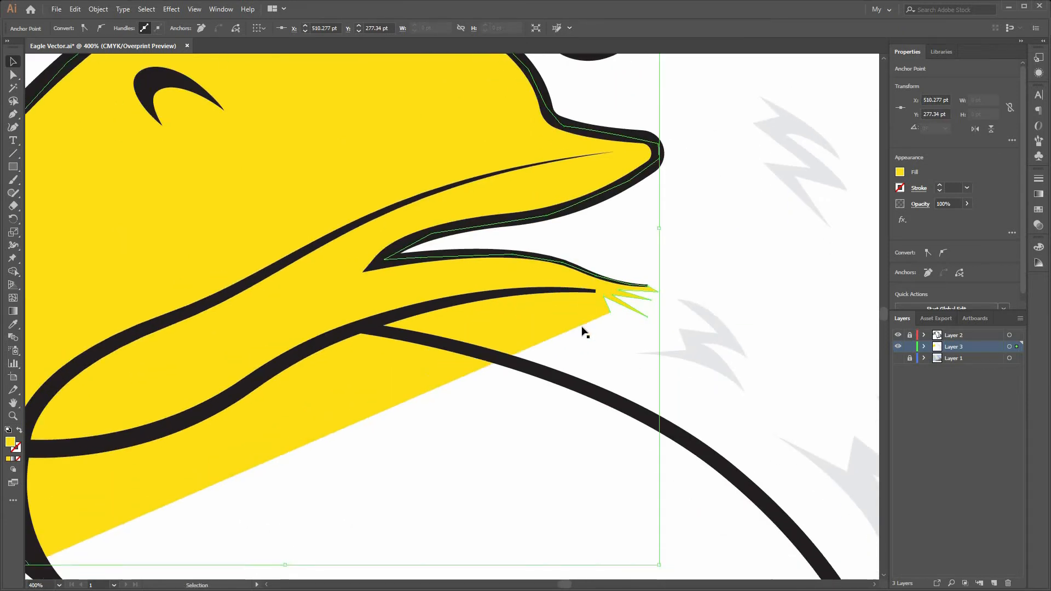
pyautogui.moveTo(564, 291); pyautogui.dragTo(530, 295)
pyautogui.hotkey('ctrl', 'z')
# Trace the beak shape along the lower jaw line back to the hooked tip and complete the yellow fill.
pyautogui.moveTo(451, 300); pyautogui.dragTo(316, 305)
pyautogui.moveTo(568, 261); pyautogui.dragTo(798, 201)
pyautogui.click(680, 240)
pyautogui.click(599, 260)
pyautogui.moveTo(579, 232); pyautogui.dragTo(614, 204)
pyautogui.moveTo(561, 266); pyautogui.dragTo(557, 268)
pyautogui.click(465, 327)
pyautogui.click(317, 364)
pyautogui.click(290, 364)
pyautogui.click(282, 416)
pyautogui.click(294, 478)
pyautogui.scroll(-3, 331, 410)
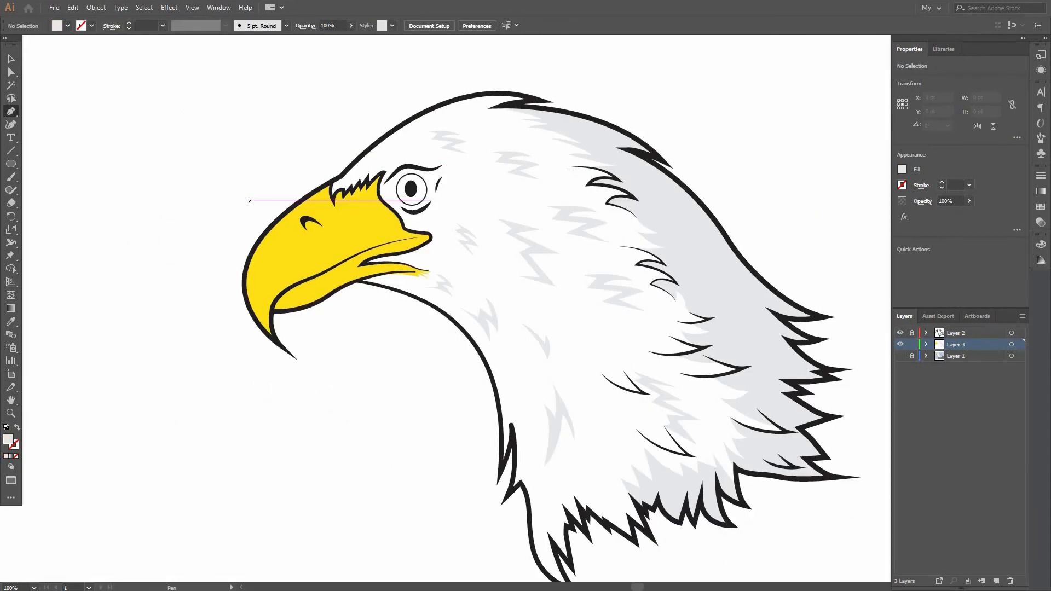
# Start a light grey eye patch at the beak's rear edge with two short pointed tufts in front of the brow.
pyautogui.scroll(4, 320, 214)
pyautogui.click(304, 234)
pyautogui.moveTo(328, 210); pyautogui.dragTo(332, 279)
pyautogui.scroll(2, 352, 208)
pyautogui.click(356, 164)
pyautogui.click(345, 210)
# Extend the grey eye patch along the black brow line and curve it back from a pointed outer tip.
pyautogui.moveTo(410, 206); pyautogui.dragTo(427, 206)
pyautogui.moveTo(501, 206); pyautogui.dragTo(521, 210)
pyautogui.click(584, 223)
pyautogui.moveTo(647, 230); pyautogui.dragTo(583, 263)
pyautogui.moveTo(598, 259); pyautogui.dragTo(615, 254)
pyautogui.moveTo(697, 205); pyautogui.dragTo(727, 169)
pyautogui.moveTo(604, 319); pyautogui.dragTo(604, 321)
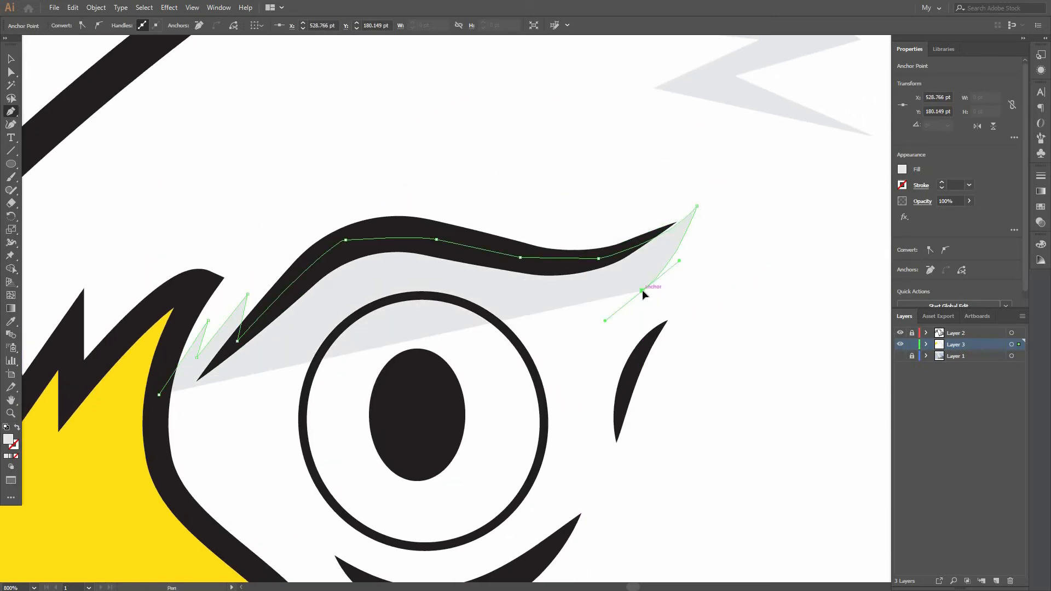
# Shape a second curved point of the grey patch at the outer eye corner, below the brow tip.
pyautogui.click(642, 291)
pyautogui.moveTo(642, 292); pyautogui.dragTo(602, 239)
pyautogui.moveTo(667, 229); pyautogui.dragTo(686, 203)
pyautogui.click(668, 229)
pyautogui.moveTo(616, 245); pyautogui.dragTo(648, 214)
pyautogui.moveTo(626, 249); pyautogui.dragTo(584, 254)
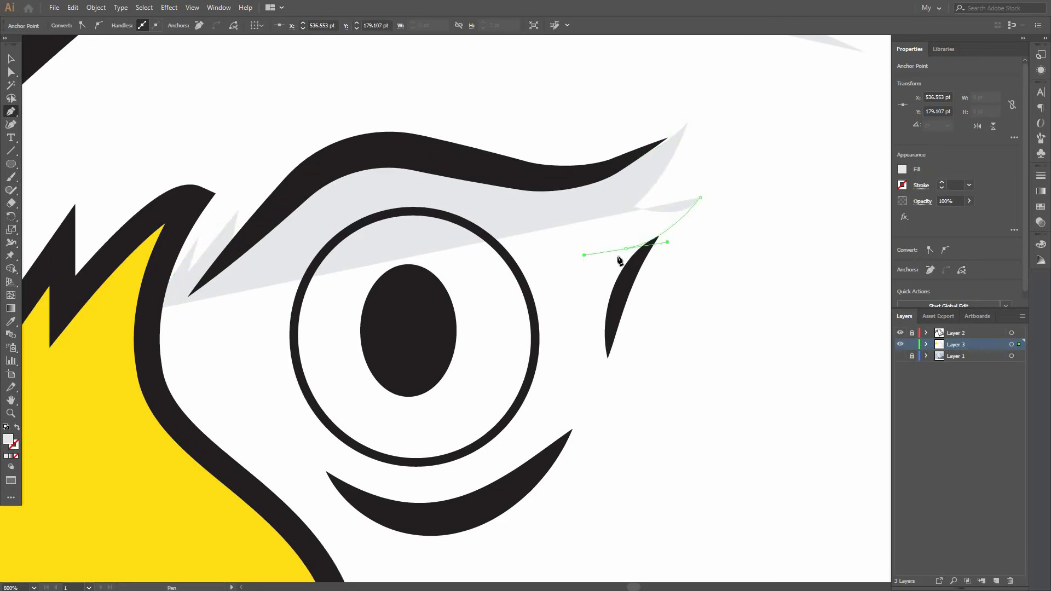
# Curve the grey patch's rear edge down behind the eye and into the black lower lid line.
pyautogui.click(626, 248)
pyautogui.moveTo(607, 357); pyautogui.dragTo(677, 322)
pyautogui.moveTo(626, 352); pyautogui.dragTo(578, 357)
pyautogui.hotkey('ctrl', 'z')
pyautogui.moveTo(611, 415); pyautogui.dragTo(528, 464)
pyautogui.click(610, 416)
pyautogui.moveTo(601, 399); pyautogui.dragTo(680, 380)
pyautogui.moveTo(581, 457); pyautogui.dragTo(539, 442)
# Follow the lower lid line forward and add jagged tufts to the grey patch below the eye's front corner.
pyautogui.click(491, 433)
pyautogui.hotkey('ctrl', 'z')
pyautogui.click(522, 448)
pyautogui.click(471, 411)
pyautogui.click(502, 466)
pyautogui.click(465, 431)
pyautogui.click(505, 498)
pyautogui.click(440, 440)
# Close the grey eye patch along the black line behind the beak and deselect it.
pyautogui.keyDown('ctrl'); pyautogui.moveTo(440, 440); pyautogui.dragTo(423, 426); pyautogui.keyUp('ctrl')
pyautogui.click(370, 412)
pyautogui.click(294, 334)
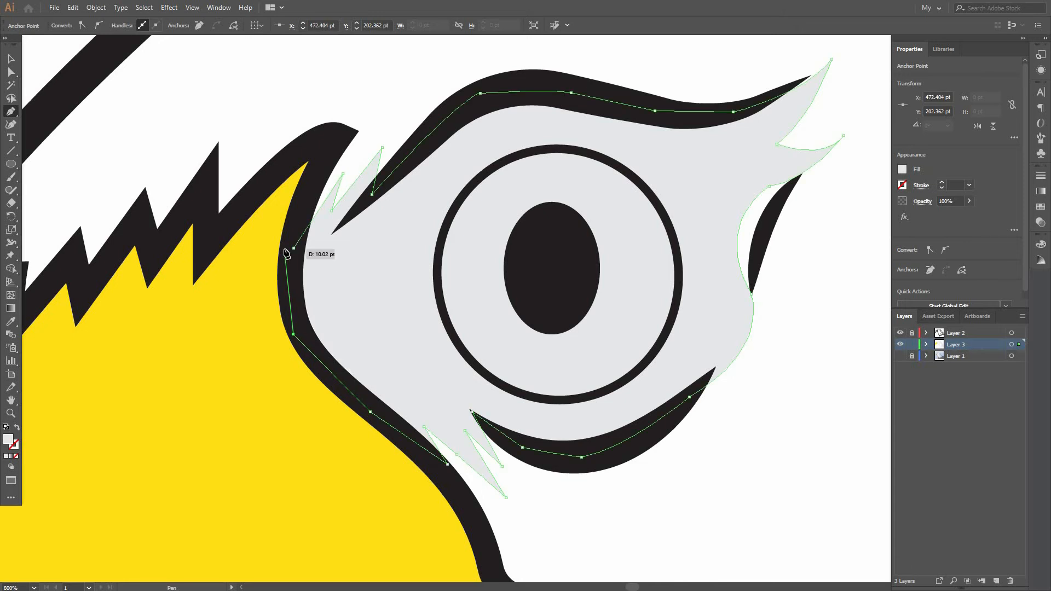
pyautogui.scroll(-2, 321, 235)
pyautogui.press('v')
pyautogui.click(173, 113)
# Set the fill to dark yellow DBC62A and draw an ellipse over the eye's iris.
pyautogui.moveTo(460, 216); pyautogui.dragTo(569, 319)
pyautogui.scroll(1, 564, 350)
pyautogui.press('l')
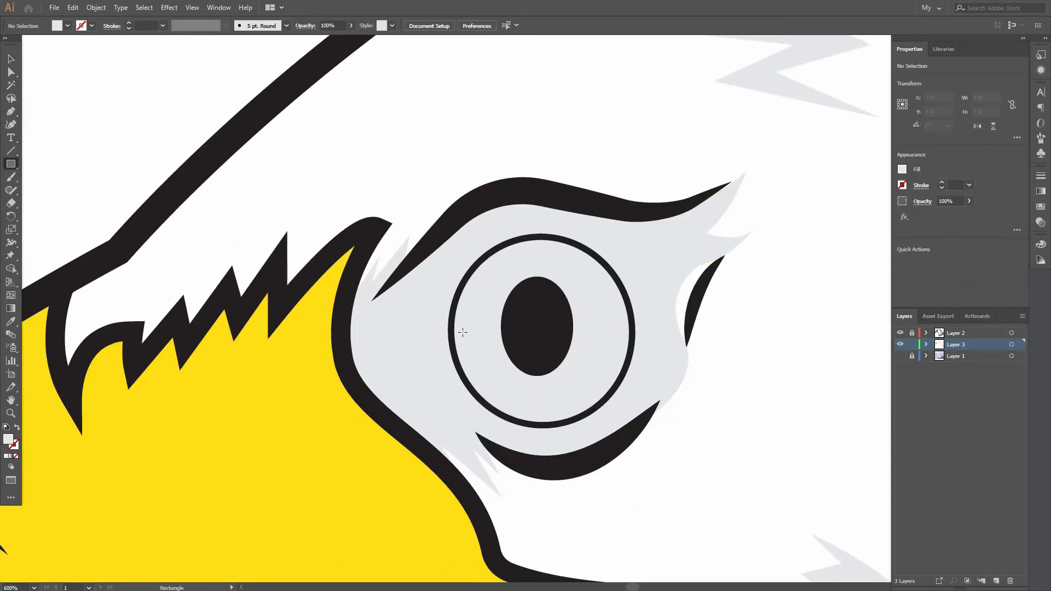
pyautogui.doubleClick(8, 439)
pyautogui.moveTo(794, 351); pyautogui.dragTo(800, 409)
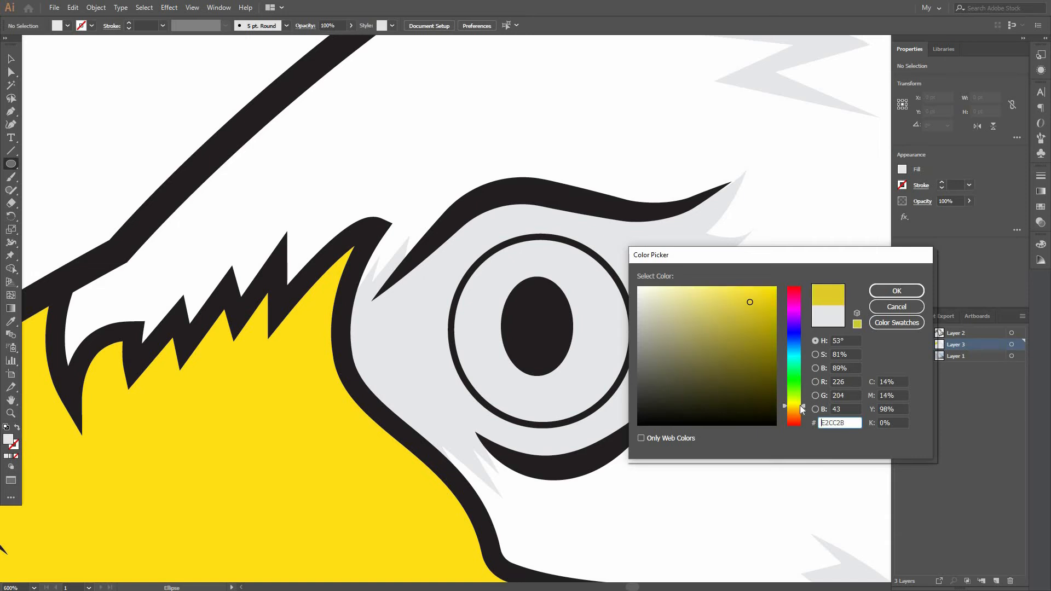
pyautogui.click(891, 290)
pyautogui.moveTo(471, 268); pyautogui.dragTo(638, 424)
# Resize the yellow ellipse to about 28.4 by 29 pt to fit the iris outline and deselect it.
pyautogui.press('v')
pyautogui.moveTo(621, 390)
pyautogui.mouseDown()
pyautogui.moveTo(575, 359)
pyautogui.moveTo(621, 352)
pyautogui.mouseUp()
pyautogui.moveTo(619, 332); pyautogui.dragTo(629, 332)
pyautogui.moveTo(541, 252); pyautogui.dragTo(542, 237)
pyautogui.moveTo(542, 413); pyautogui.dragTo(544, 423)
pyautogui.scroll(1, 633, 325)
pyautogui.moveTo(629, 326); pyautogui.dragTo(635, 327)
pyautogui.click(772, 279)
# Recolor the iris ellipse a slightly brighter golden yellow and deselect it.
pyautogui.scroll(-2, 633, 257)
pyautogui.scroll(1, 616, 271)
pyautogui.click(616, 271)
pyautogui.doubleClick(8, 439)
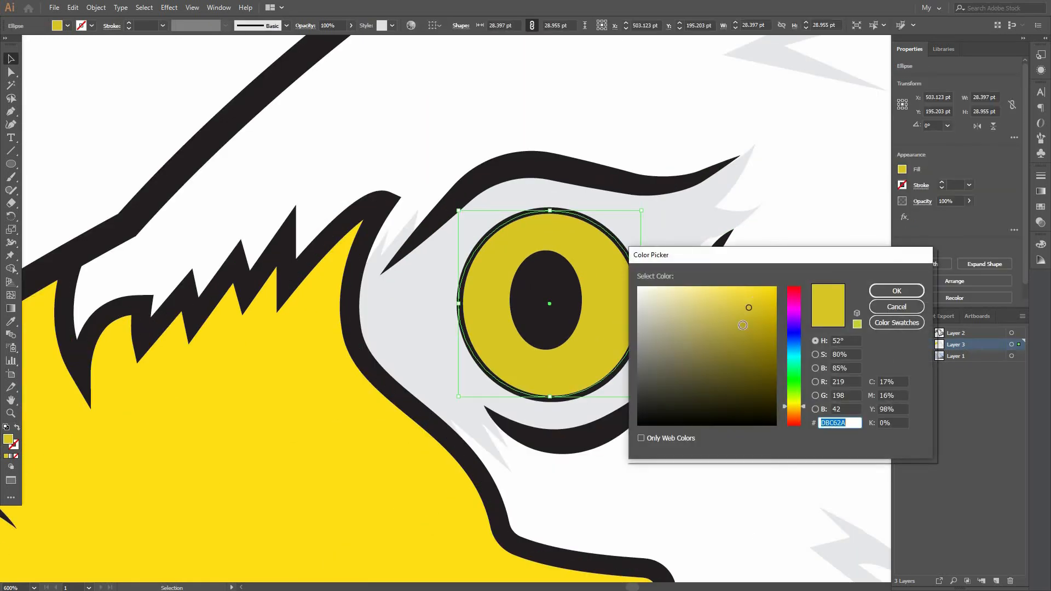
pyautogui.press('Return')
pyautogui.hotkey('ctrl', 'shift', 'a')
pyautogui.scroll(-3, 562, 238)
pyautogui.scroll(3, 552, 250)
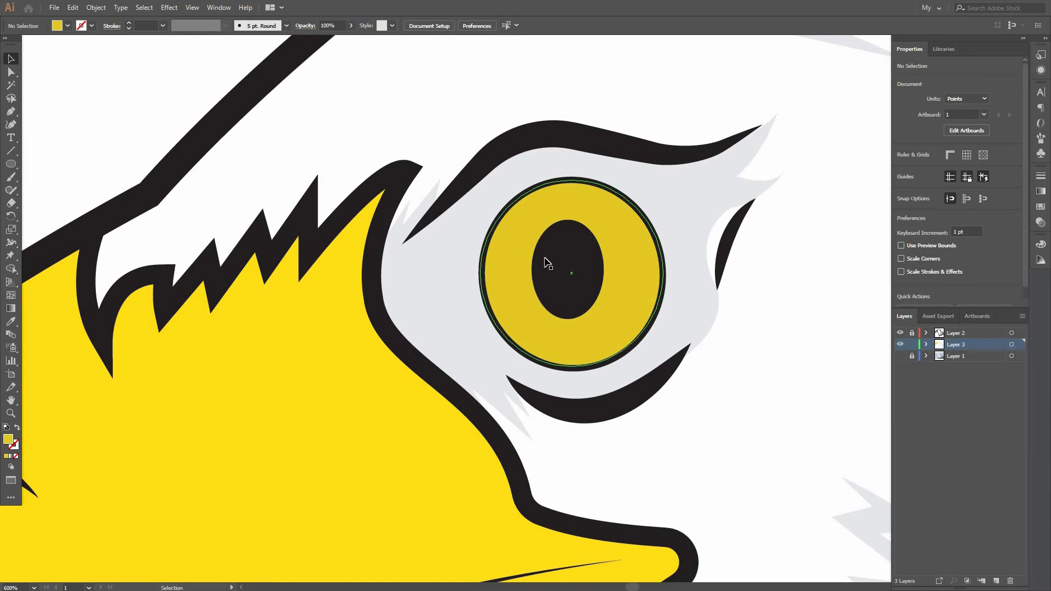
# Draw a white highlight ellipse about 4.6 by 5.66 pt over the pupil's upper edge.
pyautogui.press('l')
pyautogui.press('i')
pyautogui.click(539, 106)
pyautogui.press('v')
pyautogui.press('l')
pyautogui.moveTo(572, 208); pyautogui.dragTo(601, 244)
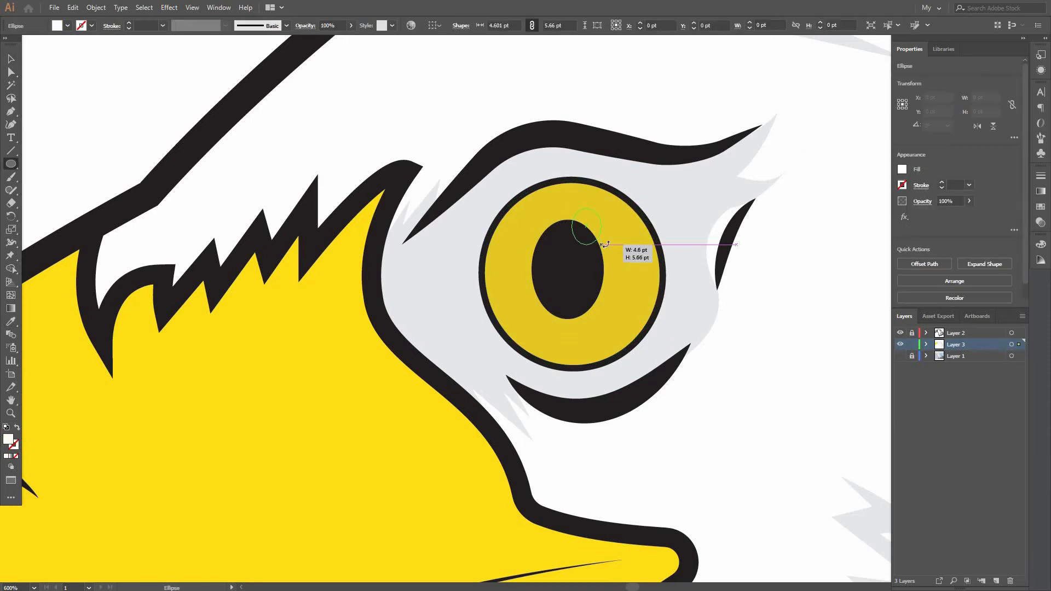
# Cut the white highlight ellipse and unlock Layer 2.
pyautogui.press('v')
pyautogui.click(230, 175)
pyautogui.click(592, 223)
pyautogui.hotkey('ctrl', 'x')
pyautogui.click(600, 219)
pyautogui.click(911, 334)
pyautogui.click(940, 391)
pyautogui.scroll(-3, 677, 313)
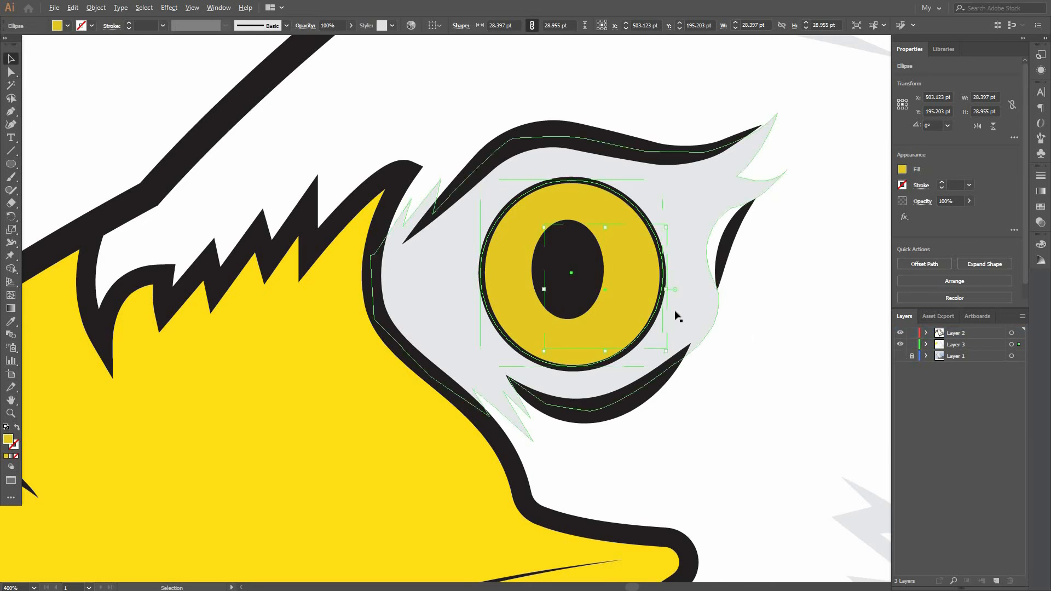
# Lock Layer 2 again and apply a white-to-black linear gradient to the iris ellipse.
pyautogui.click(438, 246)
pyautogui.moveTo(678, 290); pyautogui.dragTo(467, 222)
pyautogui.scroll(1, 443, 213)
pyautogui.scroll(1, 467, 304)
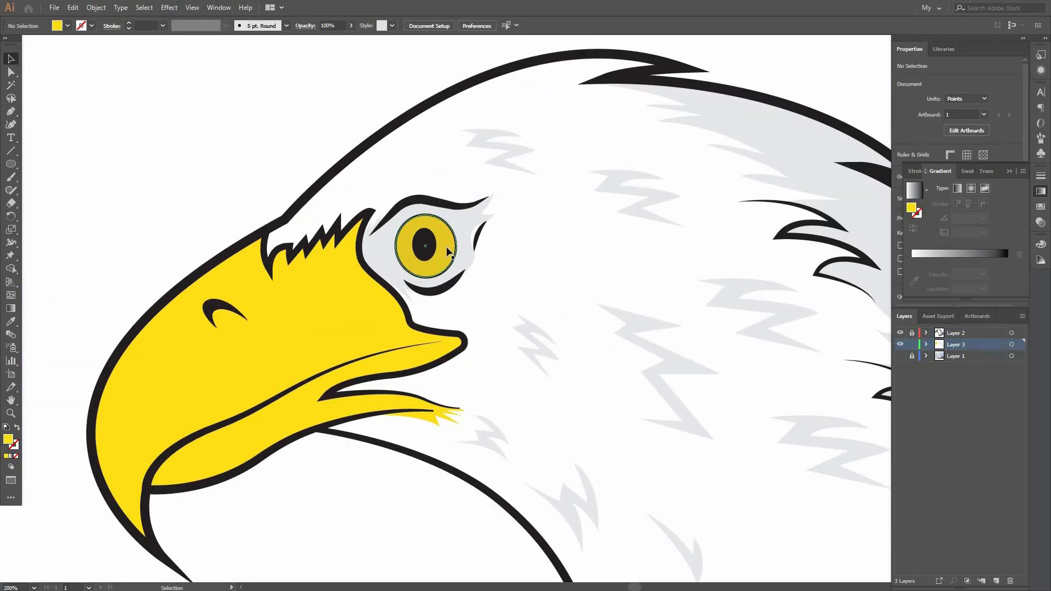
pyautogui.scroll(1, 442, 240)
pyautogui.click(444, 241)
pyautogui.click(920, 190)
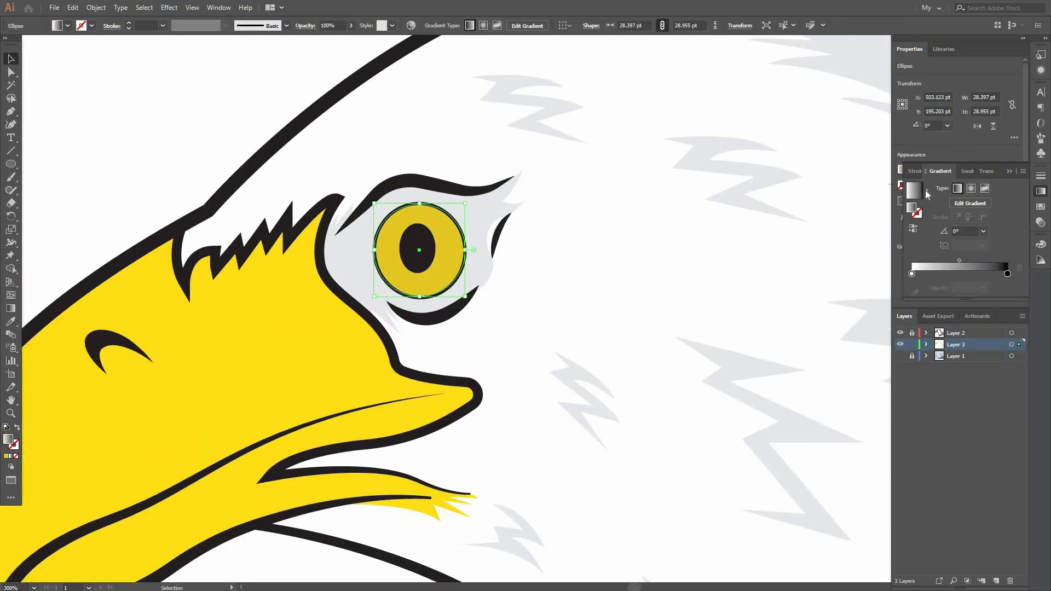
# Set the iris gradient's end stop to the yellow swatch and its start stop to black.
pyautogui.doubleClick(1007, 274)
pyautogui.click(867, 332)
pyautogui.click(911, 342)
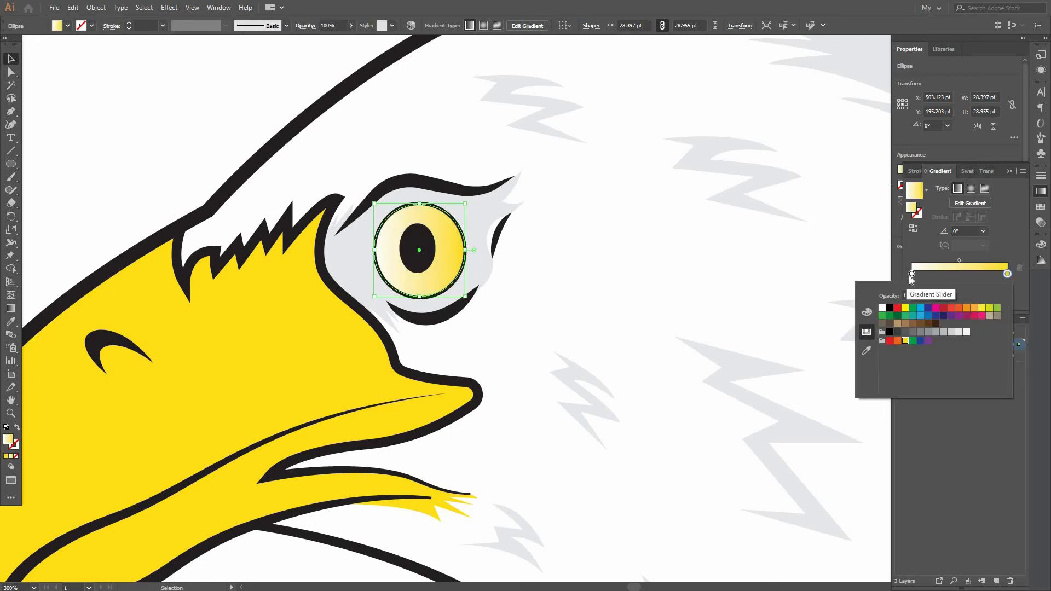
pyautogui.click(911, 275)
pyautogui.doubleClick(912, 274)
pyautogui.click(889, 308)
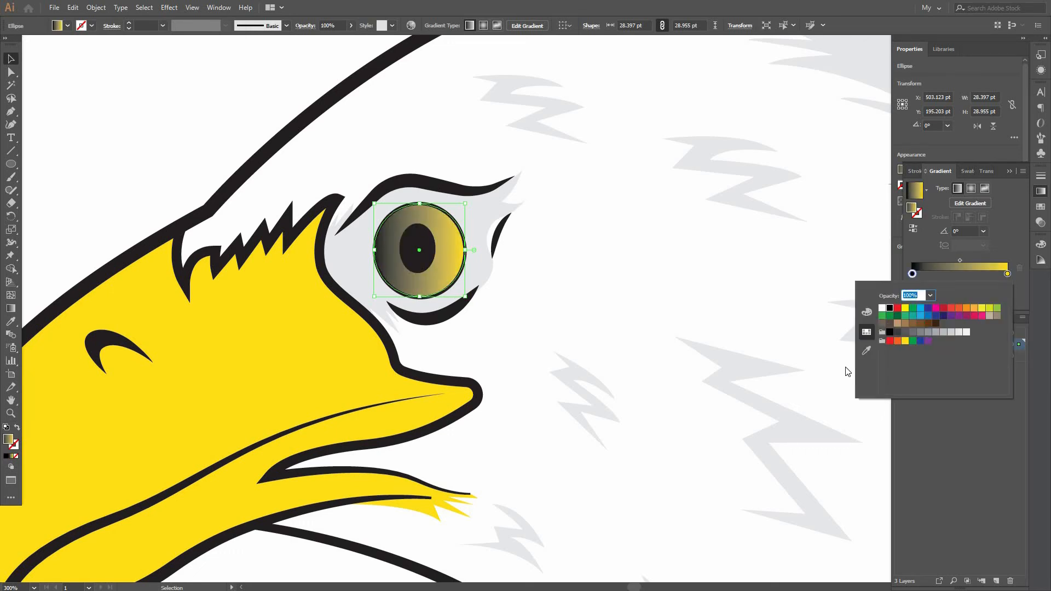
# Make the iris gradient radial and set its start stop to brown with C 0, M 46, Y 100, K 62.
pyautogui.click(903, 309)
pyautogui.click(869, 311)
pyautogui.moveTo(935, 356); pyautogui.dragTo(935, 330)
pyautogui.click(971, 189)
pyautogui.doubleClick(912, 274)
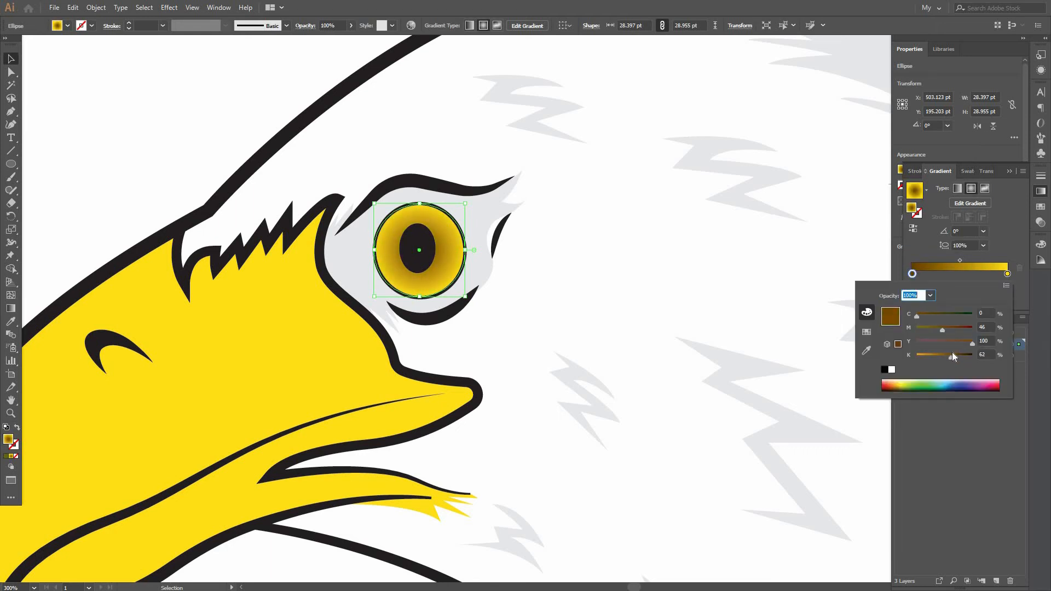
# Lighten the iris gradient's end stop by reducing its yellow value, and add a new layer between Layer 2 and Layer 3.
pyautogui.doubleClick(1008, 275)
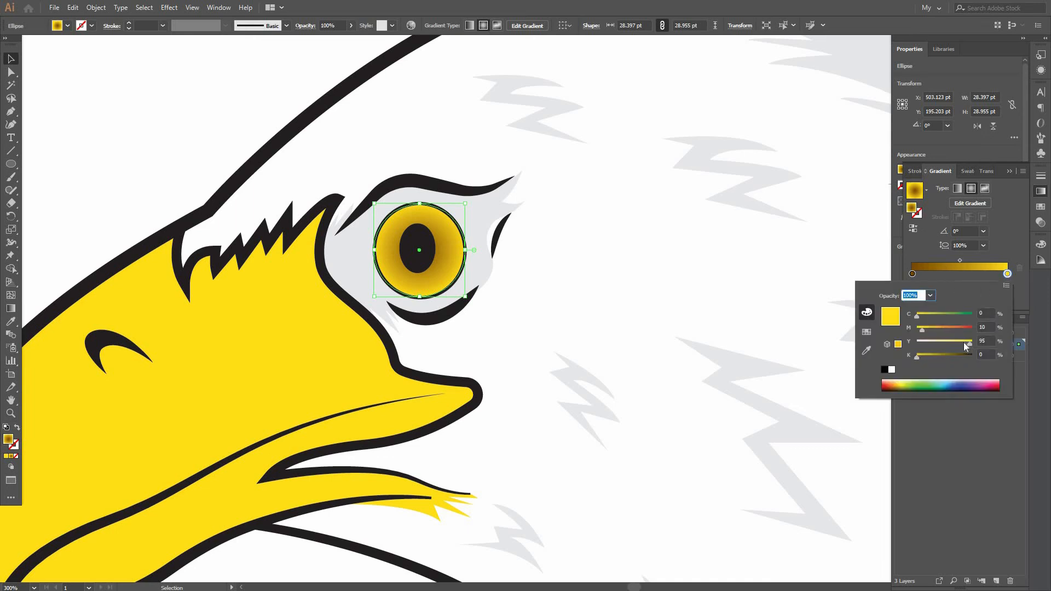
pyautogui.moveTo(957, 341); pyautogui.dragTo(955, 340)
pyautogui.click(208, 144)
pyautogui.scroll(-4, 277, 183)
pyautogui.moveTo(338, 218); pyautogui.dragTo(423, 204)
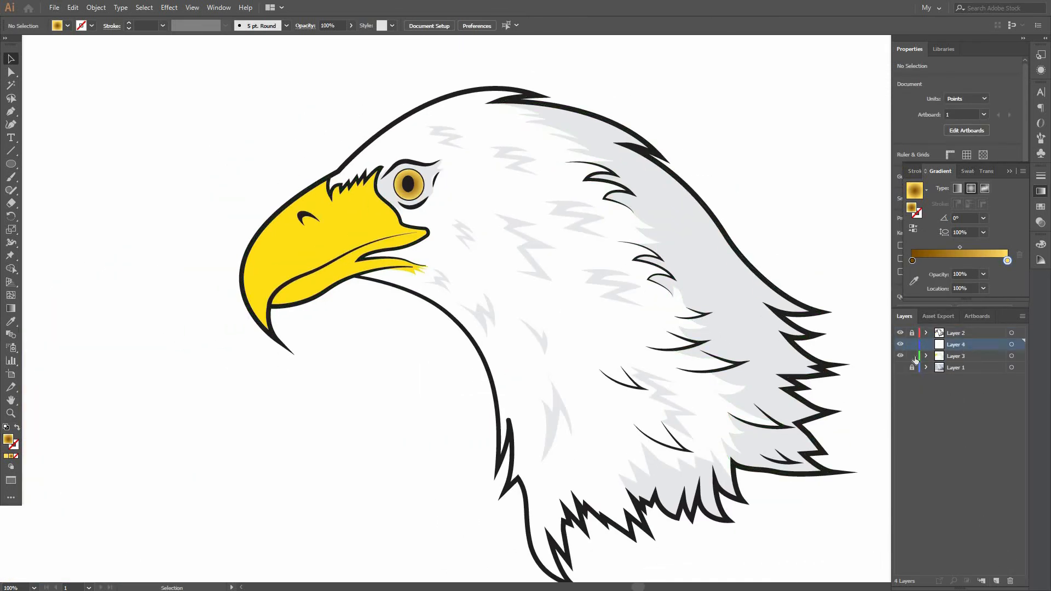
# Lock Layer 3 and draw a white ellipse without stroke on the beak at the nostril.
pyautogui.scroll(2, 270, 229)
pyautogui.moveTo(284, 254); pyautogui.dragTo(321, 241)
pyautogui.press('i')
pyautogui.click(125, 281)
pyautogui.press('l')
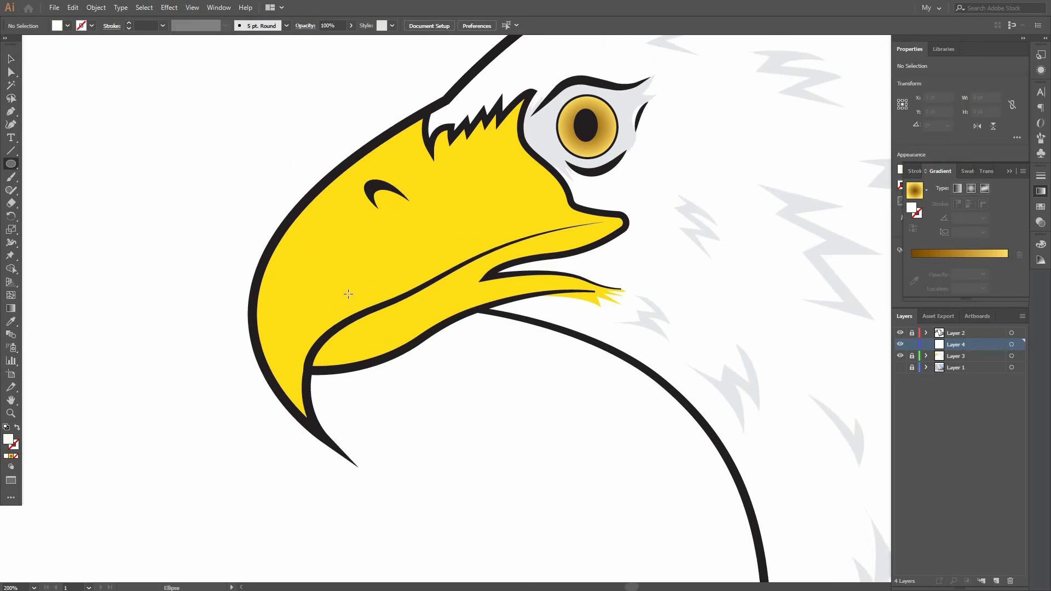
pyautogui.scroll(1, 291, 235)
pyautogui.moveTo(340, 333); pyautogui.dragTo(338, 295)
pyautogui.press('v')
pyautogui.moveTo(309, 260); pyautogui.dragTo(421, 181)
# Rotate the white ellipse to about 51.29° and fit it into the nostril curve at about 12.6 by 24.6 pt.
pyautogui.scroll(2, 425, 174)
pyautogui.moveTo(488, 133); pyautogui.dragTo(436, 114)
pyautogui.moveTo(443, 218); pyautogui.dragTo(449, 210)
pyautogui.moveTo(515, 211); pyautogui.dragTo(561, 267)
pyautogui.scroll(1, 413, 219)
pyautogui.scroll(-2, 494, 224)
pyautogui.scroll(1, 471, 218)
pyautogui.moveTo(477, 219); pyautogui.dragTo(448, 202)
pyautogui.scroll(-1, 477, 222)
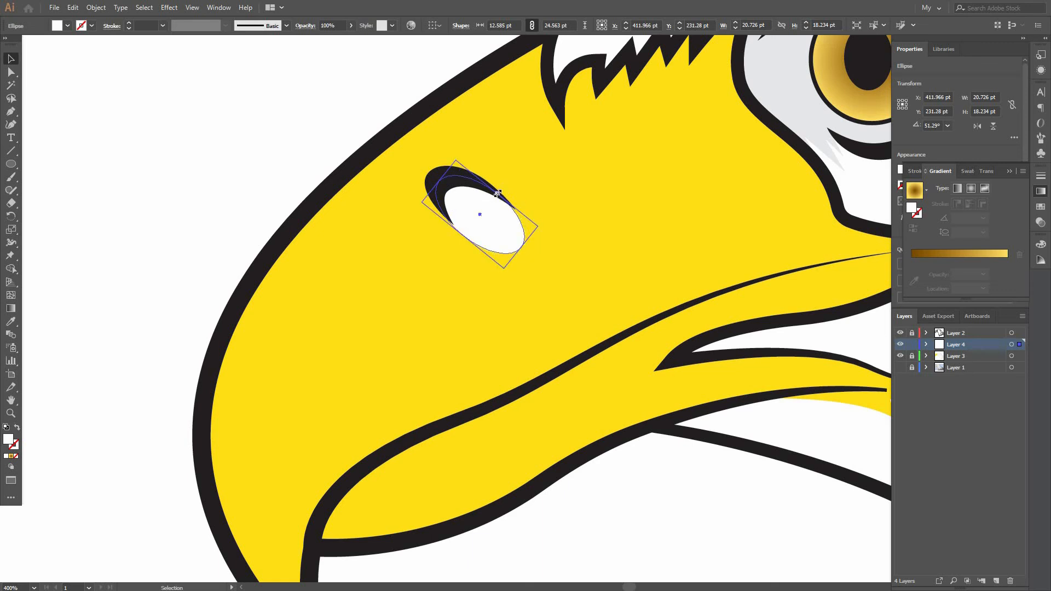
# Fill the nostril ellipse with the black of the nostril outline and set its opacity to 8%.
pyautogui.press('i')
pyautogui.click(450, 178)
pyautogui.press('v')
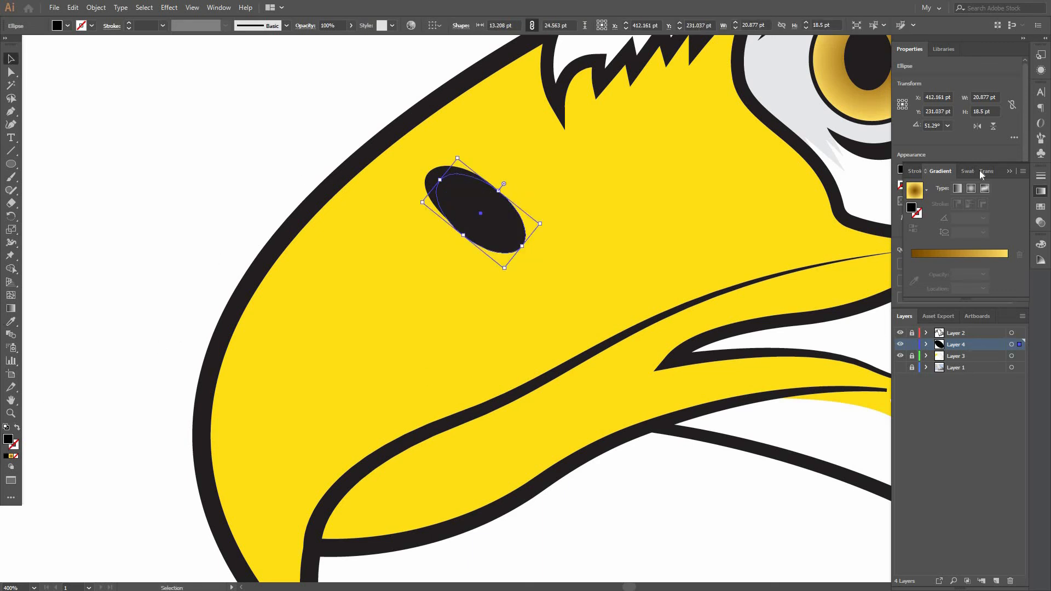
pyautogui.click(1009, 172)
pyautogui.click(968, 202)
pyautogui.moveTo(968, 214); pyautogui.dragTo(929, 215)
pyautogui.click(219, 177)
# Draw a closed white crescent highlight about 20 by 68 pt along the front edge of the upper beak with the Pen tool.
pyautogui.scroll(-2, 220, 181)
pyautogui.moveTo(225, 230); pyautogui.dragTo(256, 243)
pyautogui.scroll(1, 375, 260)
pyautogui.press('p')
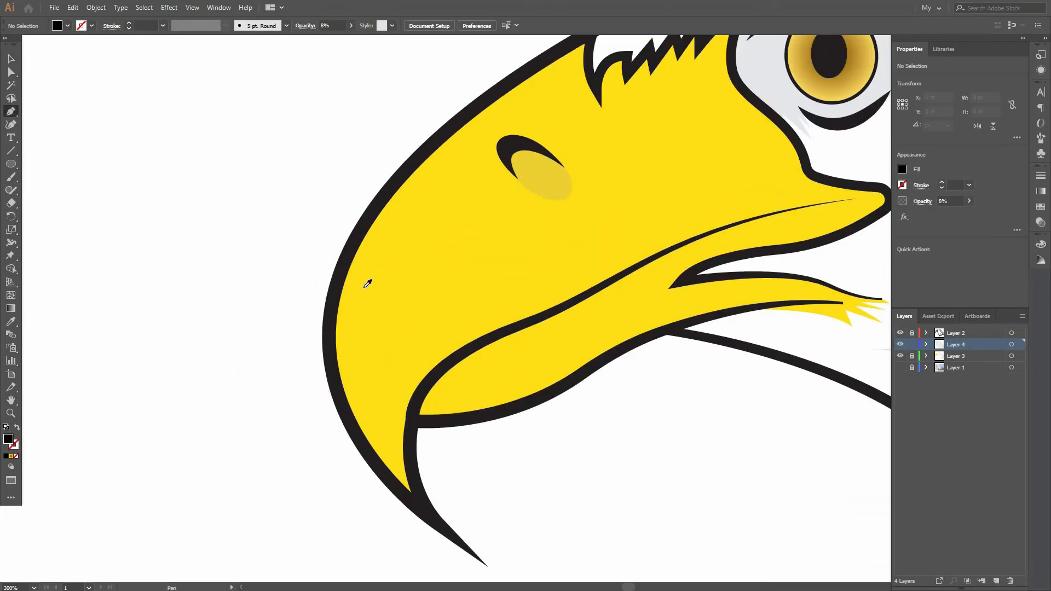
pyautogui.scroll(1, 361, 282)
pyautogui.click(336, 383)
pyautogui.moveTo(428, 158); pyautogui.dragTo(526, 57)
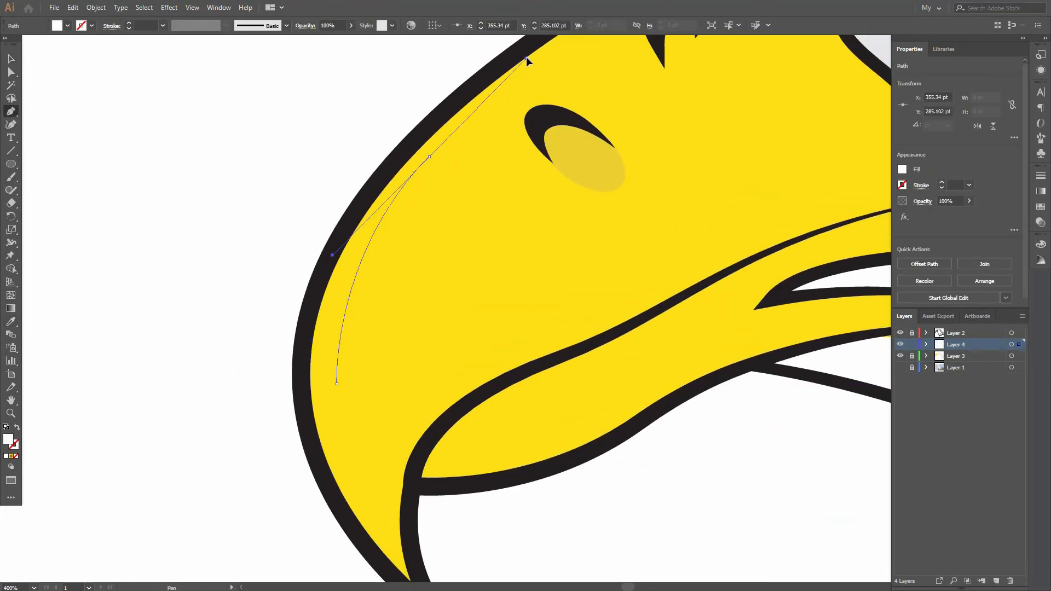
pyautogui.click(430, 157)
pyautogui.moveTo(364, 448); pyautogui.dragTo(386, 563)
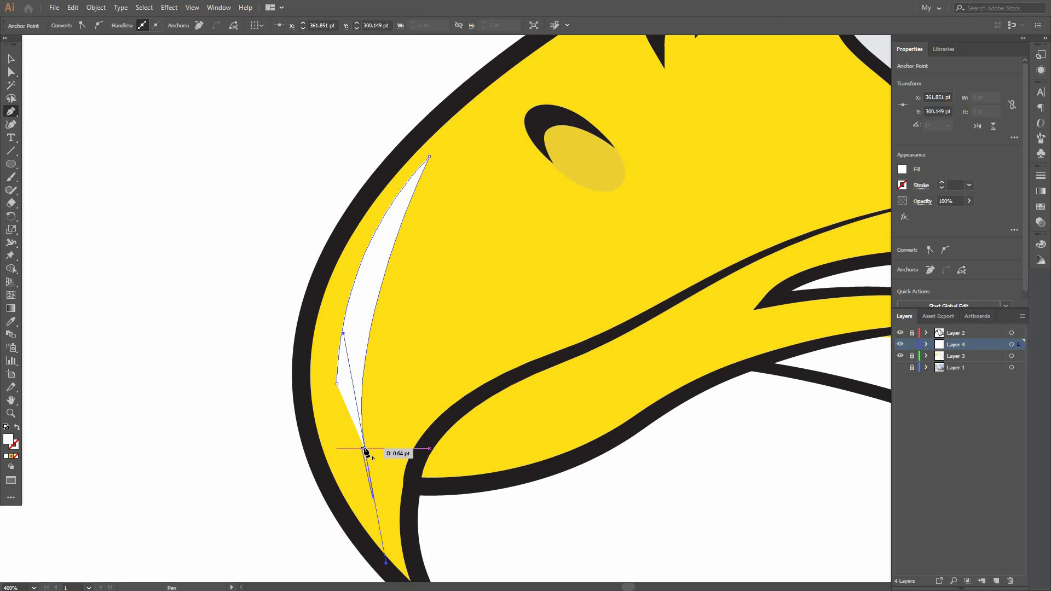
pyautogui.click(336, 383)
# Make the white beak highlight translucent, trying opacities of 50% and 35%.
pyautogui.press('a')
pyautogui.scroll(-1, 240, 295)
pyautogui.press('v')
pyautogui.click(316, 297)
pyautogui.moveTo(961, 215); pyautogui.dragTo(956, 213)
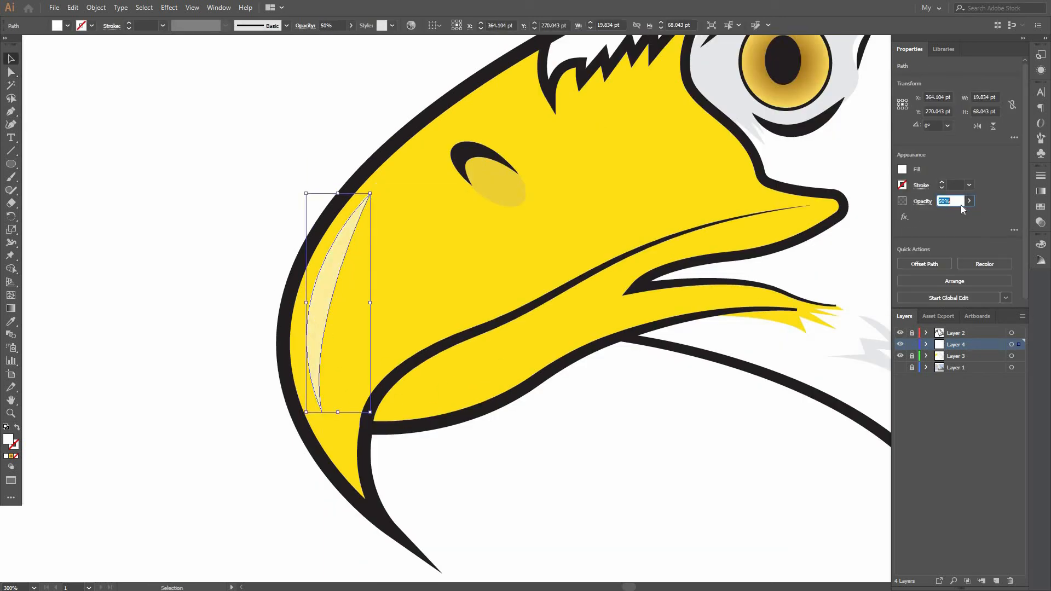
pyautogui.scroll(-1, 258, 211)
pyautogui.click(968, 201)
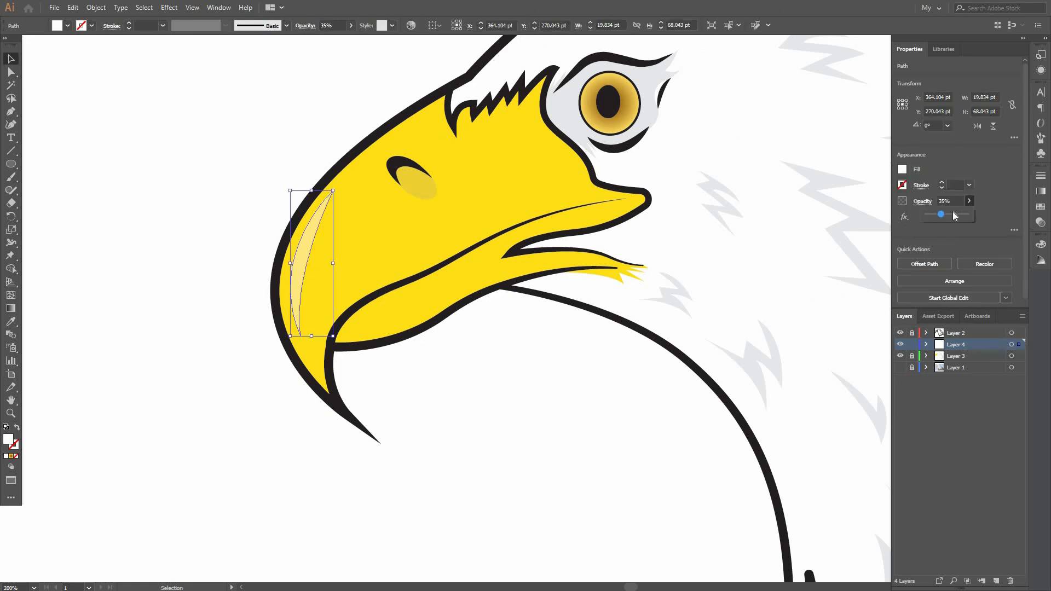
pyautogui.click(465, 372)
pyautogui.click(246, 246)
# Draw a white ellipse about 4.3 by 6.2 pt over the pupil's upper edge and cut it from Layer 4.
pyautogui.scroll(-1, 606, 99)
pyautogui.moveTo(607, 99)
pyautogui.mouseDown()
pyautogui.moveTo(453, 216)
pyautogui.moveTo(451, 241)
pyautogui.moveTo(478, 278)
pyautogui.mouseUp()
pyautogui.scroll(1, 453, 213)
pyautogui.press('l')
pyautogui.scroll(2, 450, 239)
pyautogui.scroll(1, 449, 238)
pyautogui.press('v')
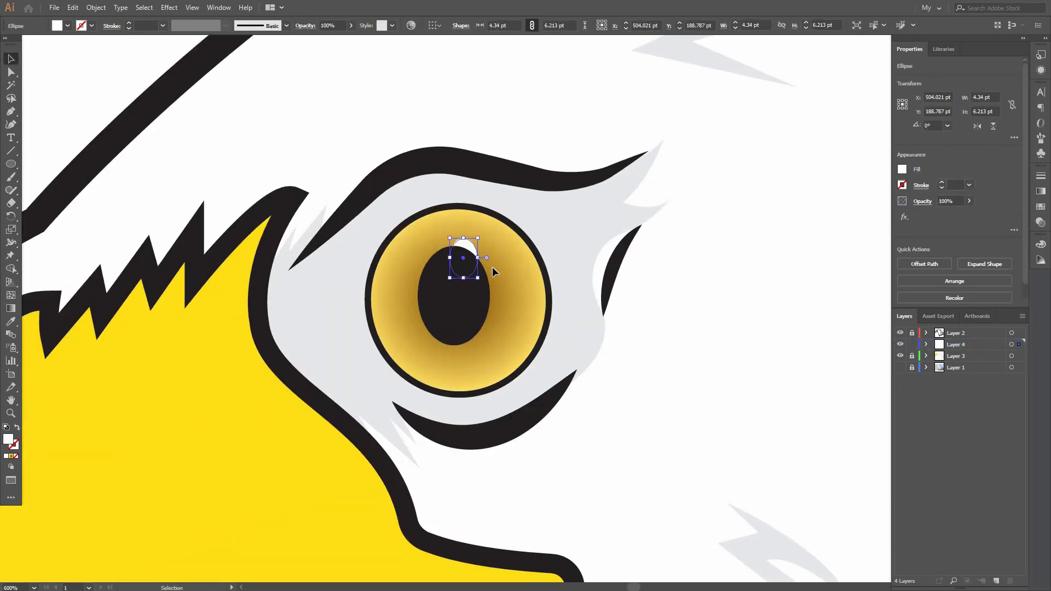
pyautogui.press('Delete')
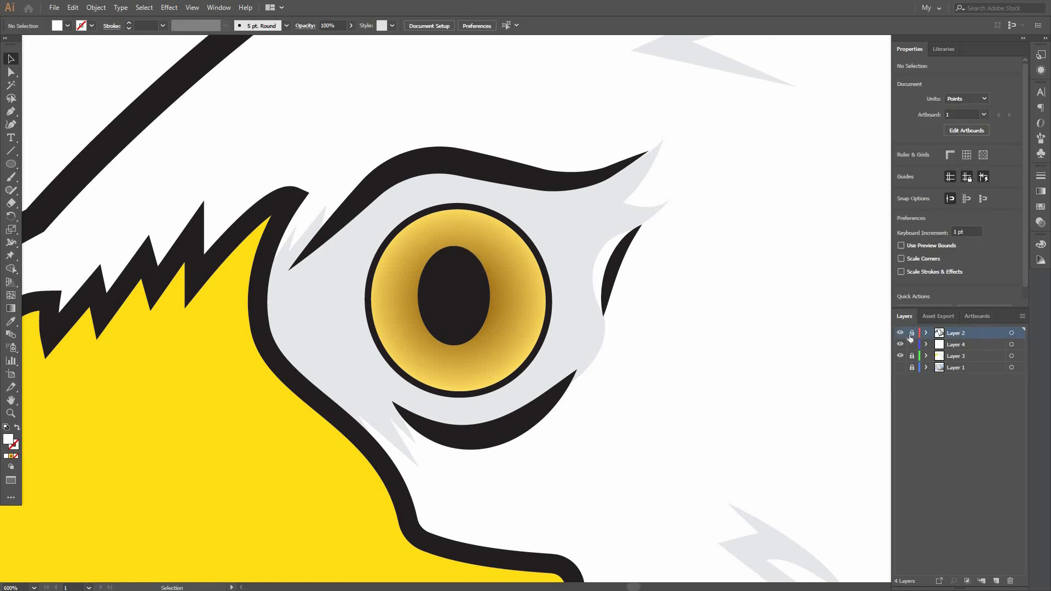
# Paste the white eye highlight in front on Layer 2 at the pupil's upper edge, lock Layer 2 and make Layer 4 active.
pyautogui.hotkey('ctrl', 'f')
pyautogui.moveTo(480, 253); pyautogui.dragTo(536, 260)
pyautogui.scroll(1, 468, 233)
pyautogui.click(535, 318)
pyautogui.scroll(-4, 535, 317)
pyautogui.click(912, 333)
pyautogui.click(972, 347)
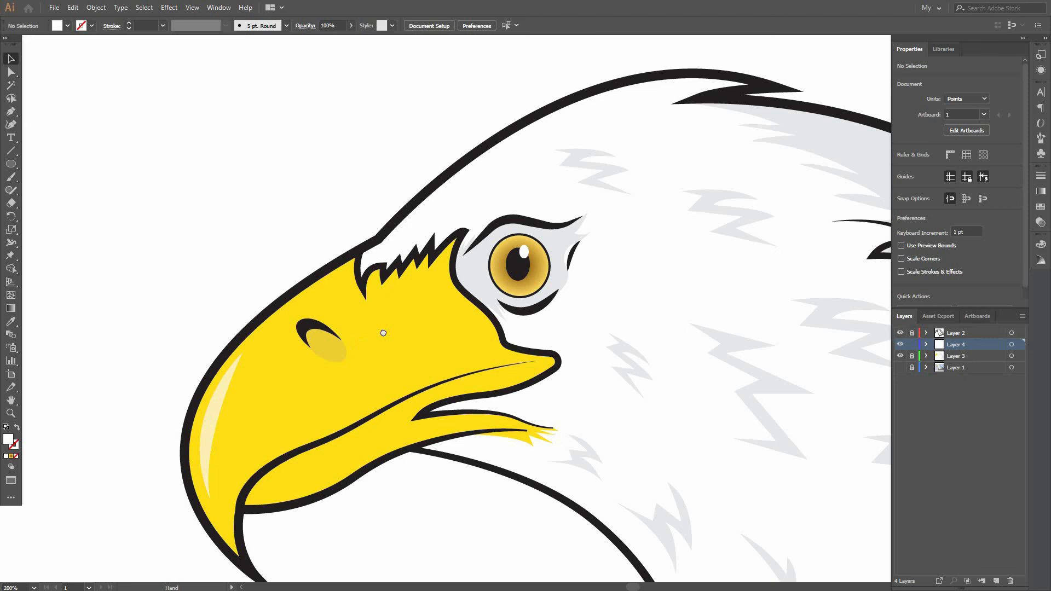
pyautogui.moveTo(308, 495); pyautogui.dragTo(364, 421)
pyautogui.scroll(1, 363, 422)
pyautogui.press('p')
pyautogui.scroll(-1, 328, 424)
pyautogui.scroll(1, 312, 417)
pyautogui.click(298, 420)
pyautogui.moveTo(400, 344); pyautogui.dragTo(418, 296)
pyautogui.hotkey('ctrl', 'z')
pyautogui.hotkey('ctrl', 'z')
# Draw a closed white shading shape along the underside of the lower beak with the Pen tool, following the outline's curve.
pyautogui.click(263, 419)
pyautogui.moveTo(421, 344); pyautogui.dragTo(486, 343)
pyautogui.hotkey('ctrl', 'z')
pyautogui.moveTo(561, 288); pyautogui.dragTo(691, 277)
pyautogui.click(729, 271)
pyautogui.click(634, 286)
pyautogui.click(536, 323)
pyautogui.click(466, 371)
pyautogui.click(398, 405)
pyautogui.click(274, 426)
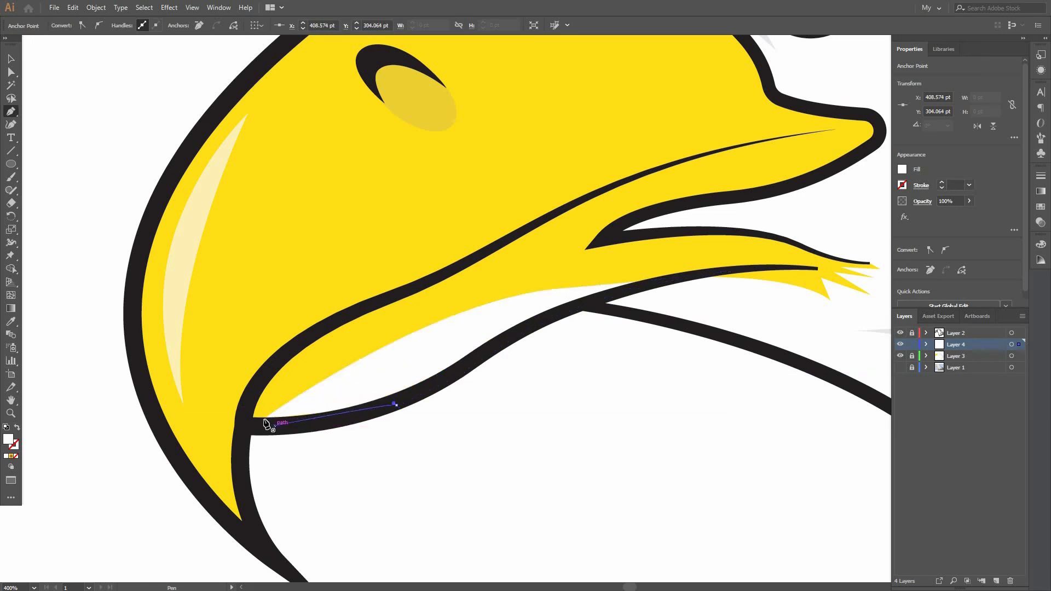
pyautogui.click(264, 419)
# Give the lower beak shading shape the nostril shade's black fill at 8% opacity and deselect it.
pyautogui.press('v')
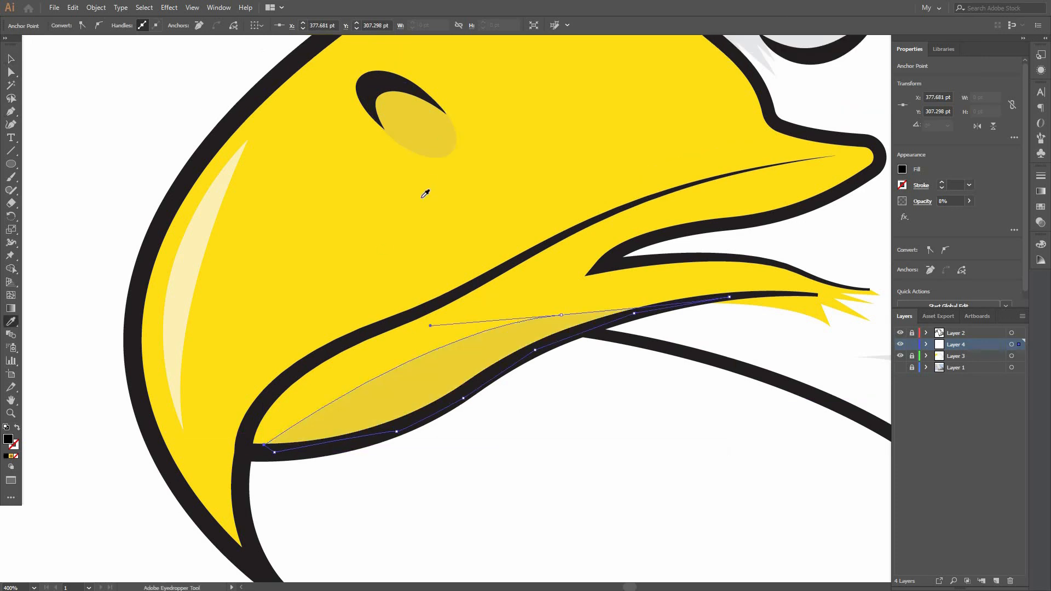
pyautogui.click(491, 468)
pyautogui.hotkey('ctrl', '0')
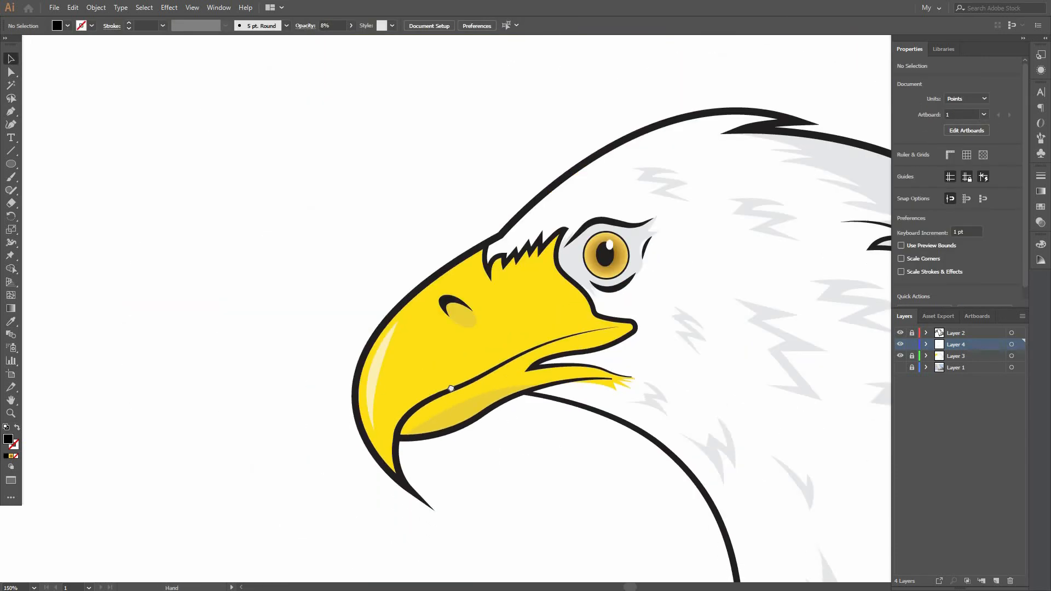